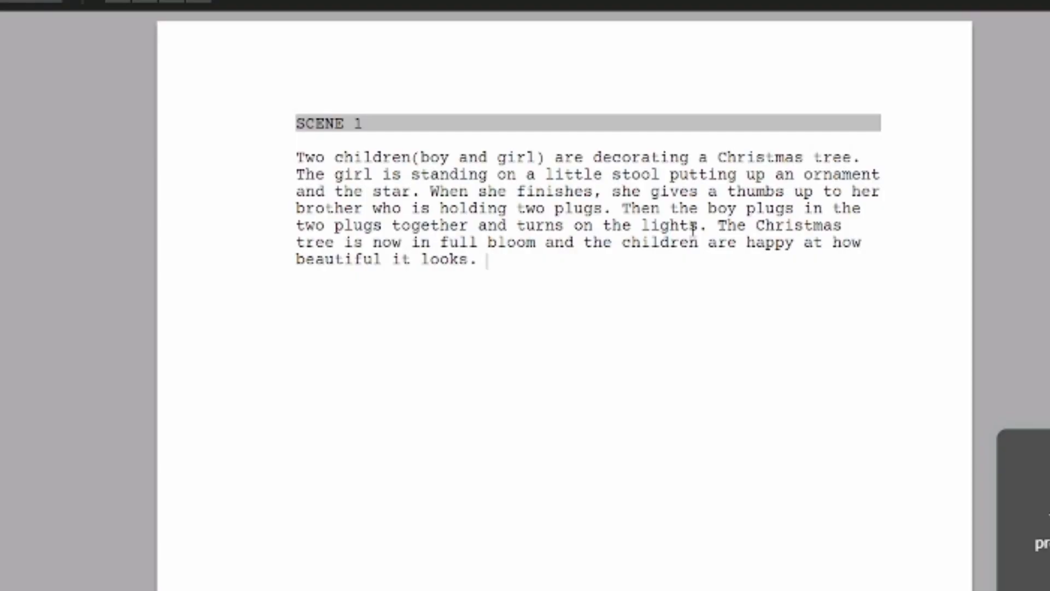
# Add a paragraph to Scene 1: "Camera then zooms out a bit and the text appears at the top saying 'Merry Christmas".
pyautogui.write('Camera then')
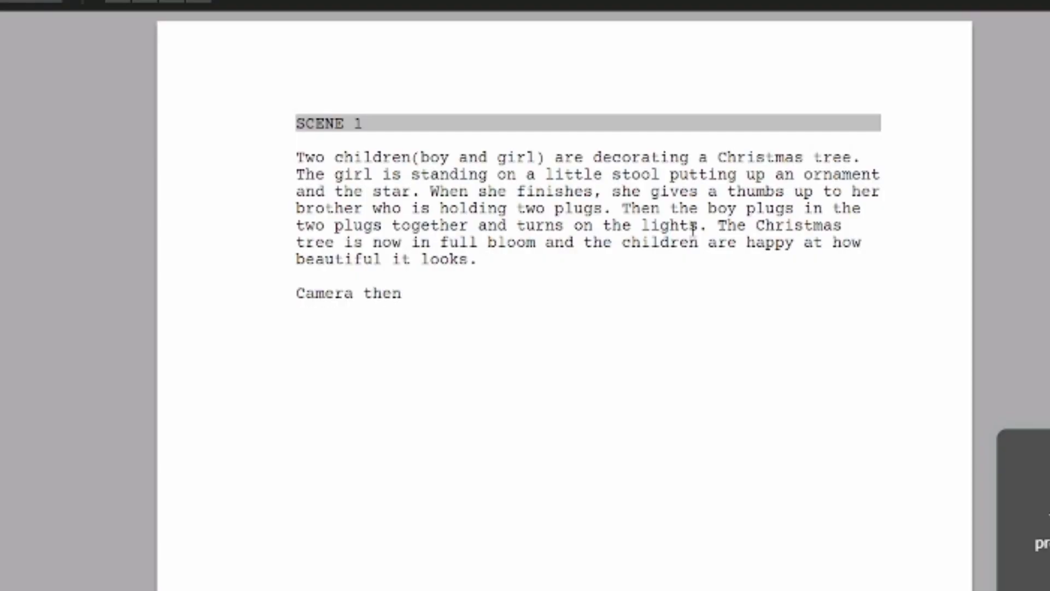
pyautogui.write(' zooms out a bit and the Chr')
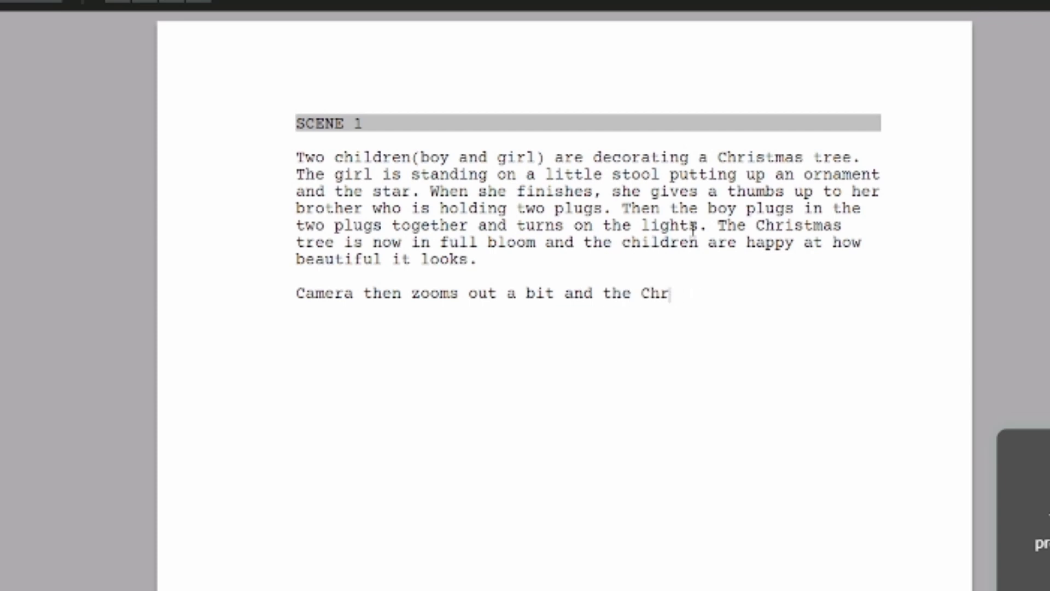
pyautogui.press('BackSpace')
pyautogui.press('BackSpace')
pyautogui.press('BackSpace')
pyautogui.write('text appea')
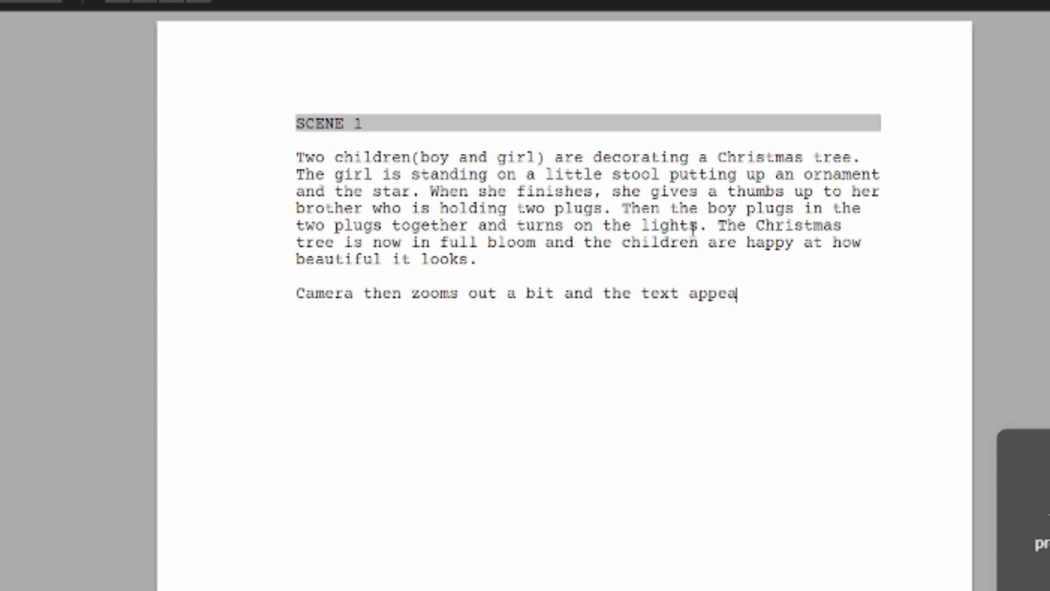
pyautogui.write("rs at the top saying 'Merry Christmas")
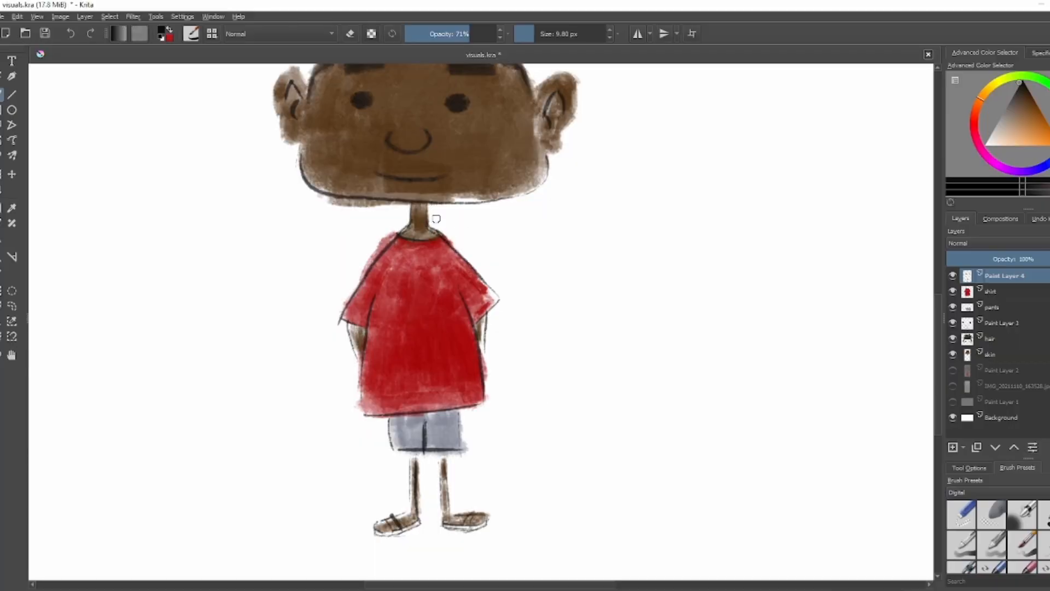
# In Krita, erase the rough outline around the boy's jaw and set the brush size to about 8.62 px.
pyautogui.press('e')
pyautogui.scroll(3, 524, 236)
pyautogui.keyDown('shift'); pyautogui.moveTo(300, 344); pyautogui.dragTo(318, 351); pyautogui.keyUp('shift')
pyautogui.moveTo(317, 357)
pyautogui.mouseDown()
pyautogui.moveTo(441, 363)
pyautogui.moveTo(541, 330)
pyautogui.moveTo(541, 320)
pyautogui.mouseUp()
pyautogui.press('e')
pyautogui.keyDown('shift'); pyautogui.moveTo(310, 308); pyautogui.dragTo(292, 308); pyautogui.keyUp('shift')
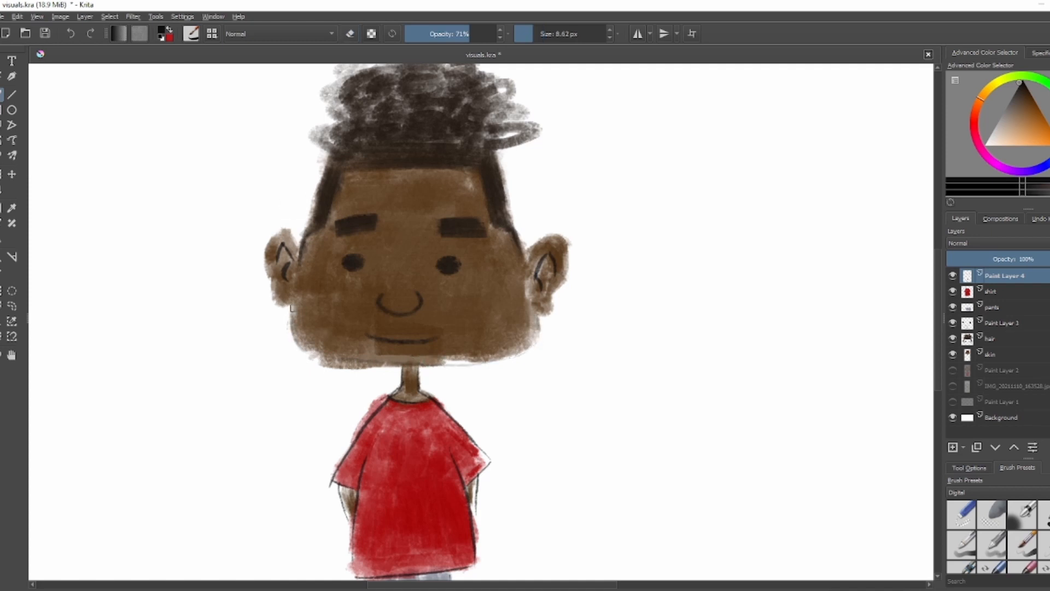
# Show the reference sketch photo and try to outline the side of the boy's head over it.
pyautogui.click(953, 386)
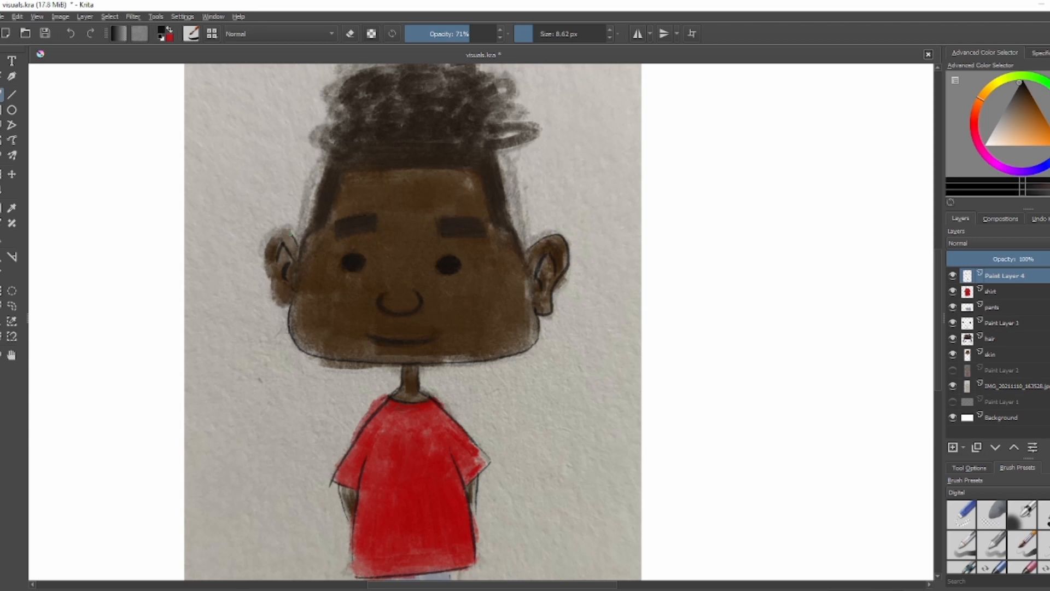
pyautogui.scroll(1, 503, 205)
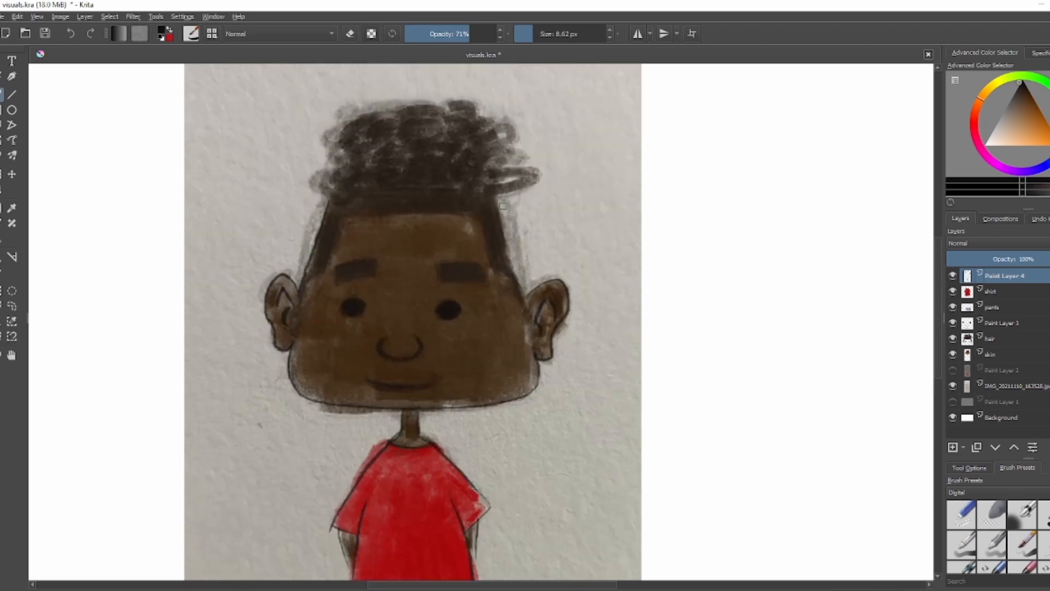
pyautogui.hotkey('ctrl', 'z')
pyautogui.hotkey('ctrl', 'z')
pyautogui.moveTo(498, 201)
pyautogui.mouseDown()
pyautogui.moveTo(542, 200)
pyautogui.moveTo(528, 296)
pyautogui.mouseUp()
pyautogui.hotkey('ctrl', 'z')
pyautogui.moveTo(501, 221); pyautogui.dragTo(530, 310)
pyautogui.hotkey('ctrl', 'z')
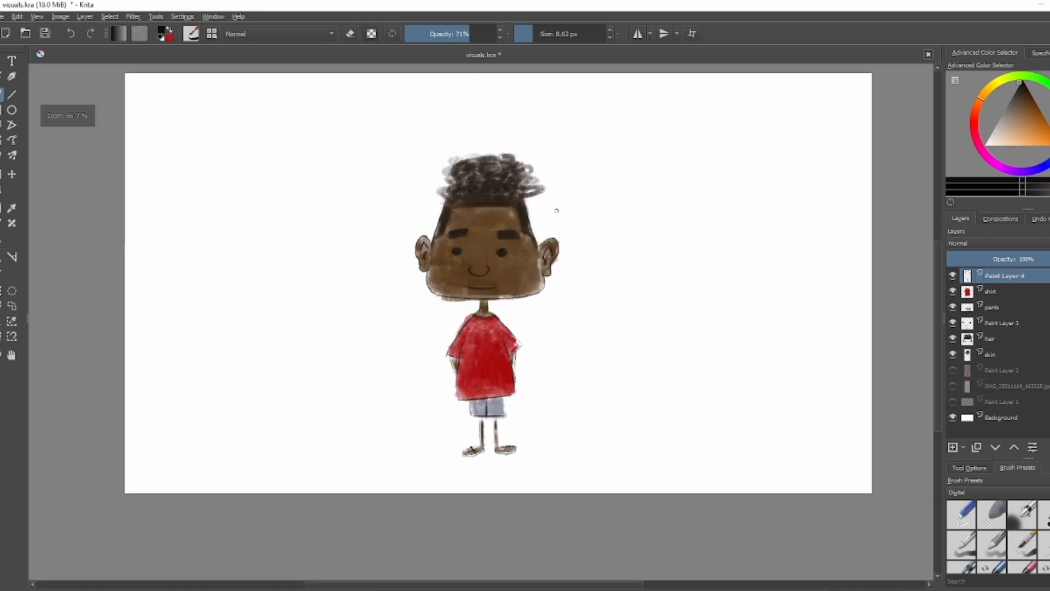
# Draw loose dark curl lines over the boy's hair with a brush of about 17 px.
pyautogui.press('-')
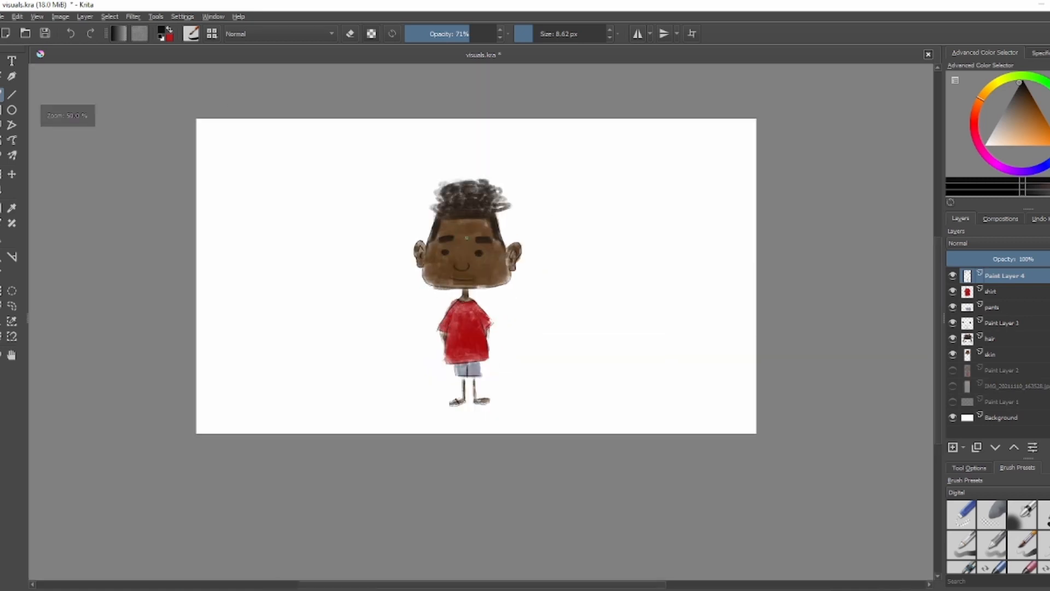
pyautogui.press('+')
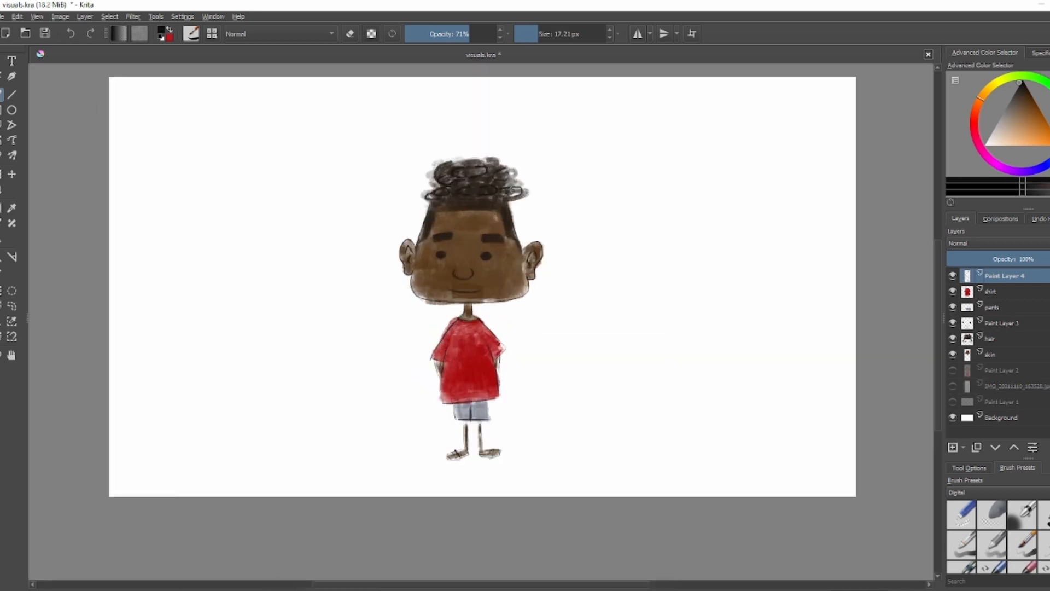
pyautogui.moveTo(513, 162)
pyautogui.mouseDown()
pyautogui.moveTo(435, 194)
pyautogui.moveTo(491, 174)
pyautogui.mouseUp()
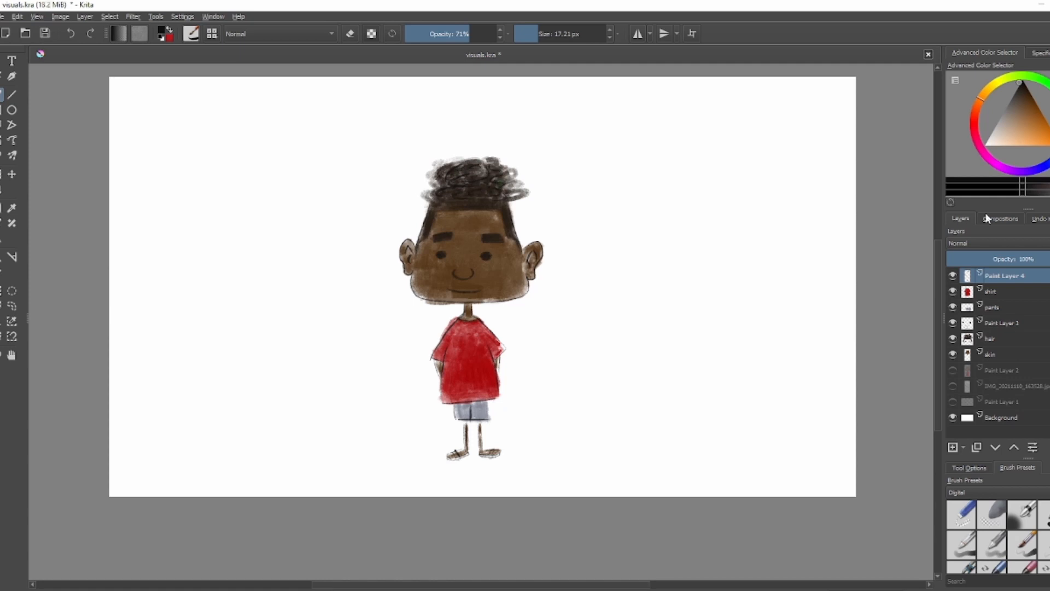
# Rename Paint Layer 3 as face.
pyautogui.doubleClick(1014, 327)
pyautogui.write('face')
pyautogui.press('Return')
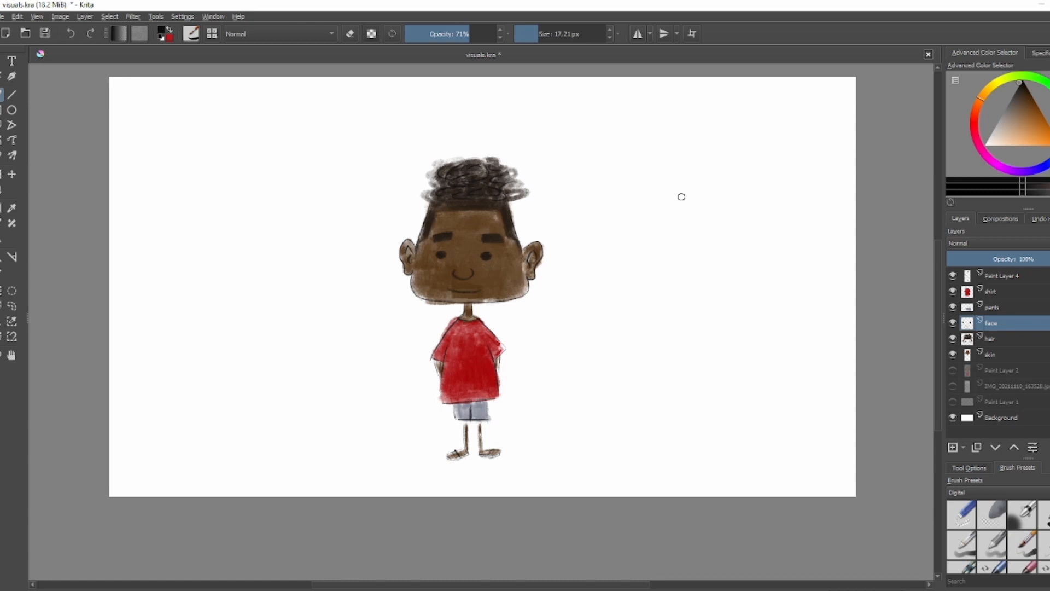
# On the skin layer, paint the boy's legs in brown up to the shorts and undo the last two strokes.
pyautogui.scroll(2, 481, 224)
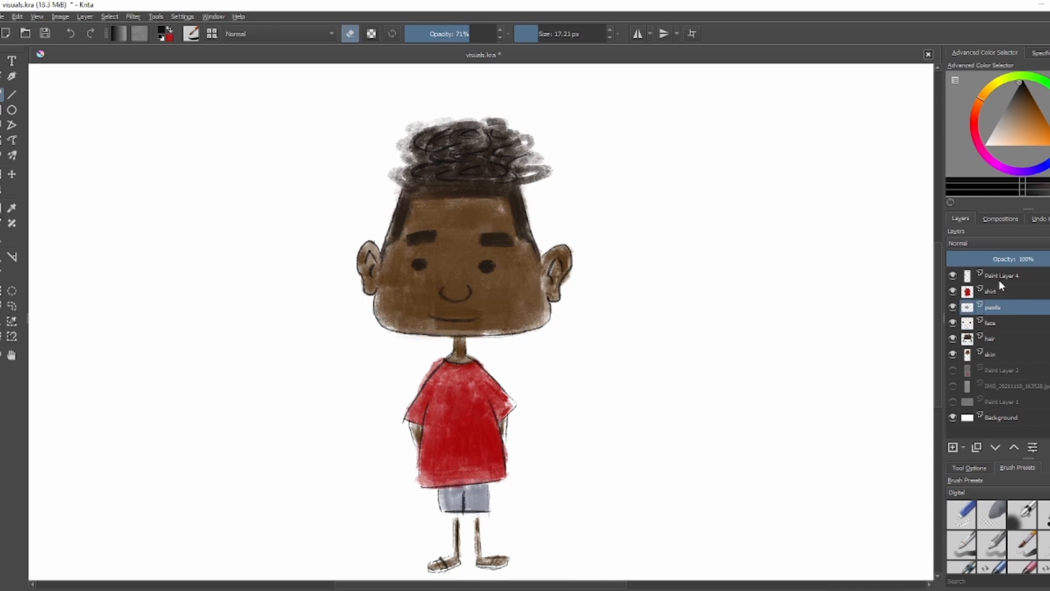
pyautogui.click(995, 354)
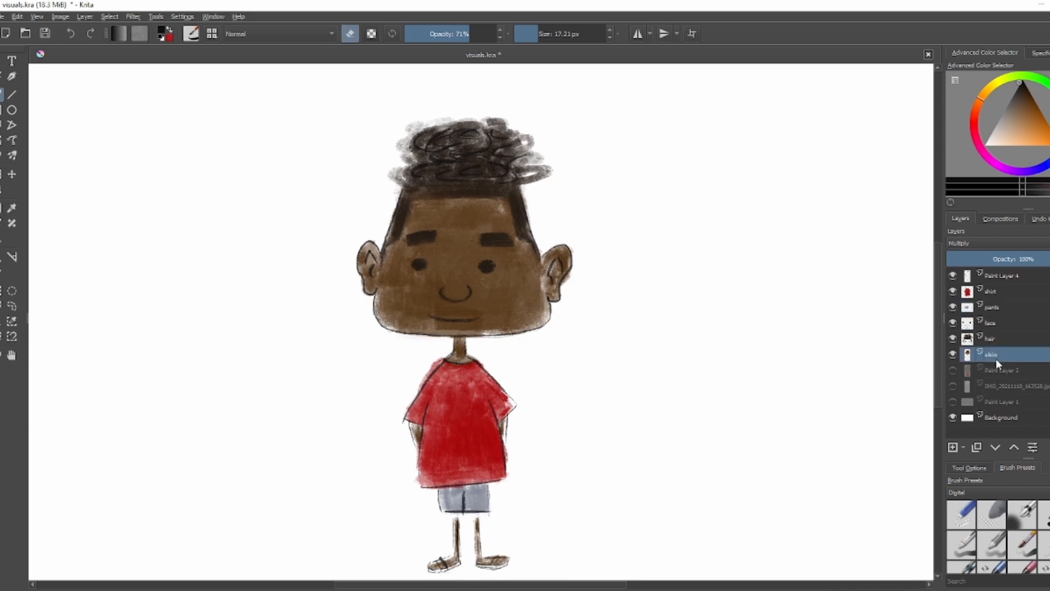
pyautogui.scroll(-2, 493, 399)
pyautogui.press('e')
pyautogui.scroll(2, 498, 433)
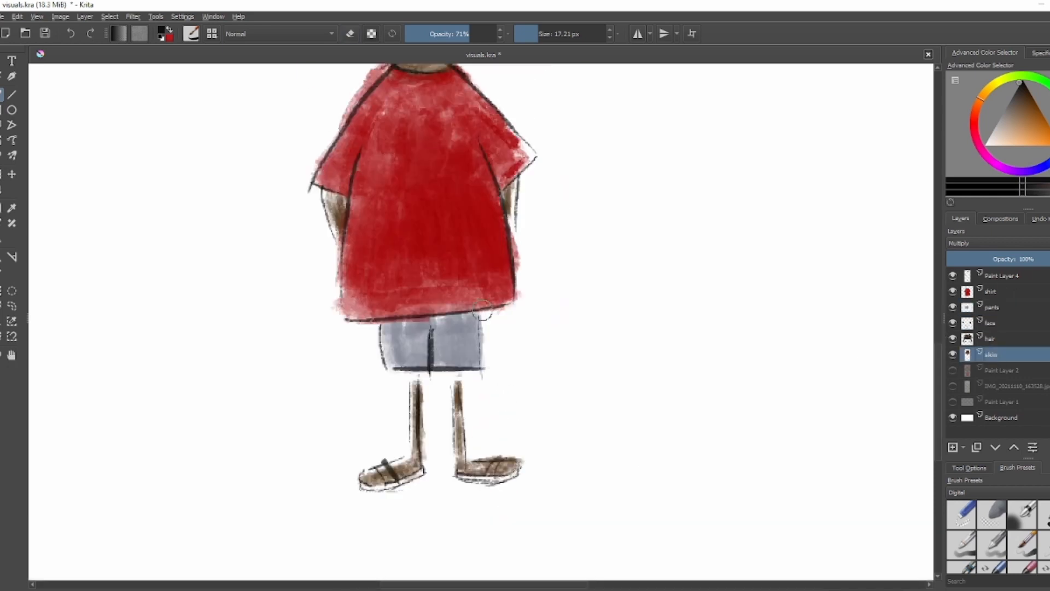
pyautogui.moveTo(356, 354); pyautogui.dragTo(344, 354)
pyautogui.rightClick(536, 341)
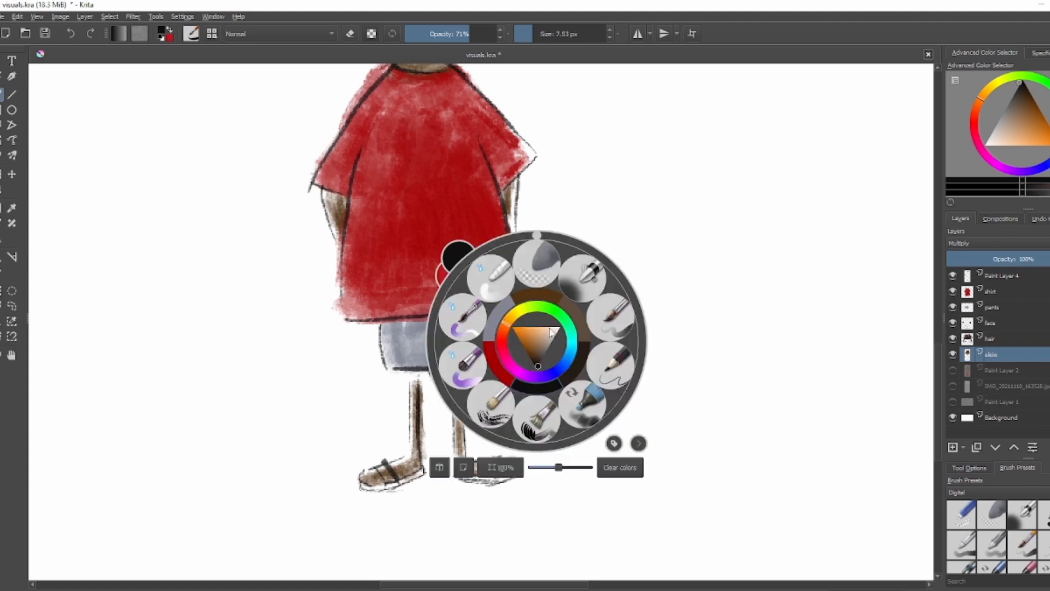
pyautogui.click(576, 365)
pyautogui.moveTo(413, 391); pyautogui.dragTo(413, 451)
pyautogui.moveTo(458, 407); pyautogui.dragTo(459, 453)
pyautogui.moveTo(460, 447); pyautogui.dragTo(463, 446)
pyautogui.hotkey('ctrl', 'z')
pyautogui.hotkey('ctrl', 'z')
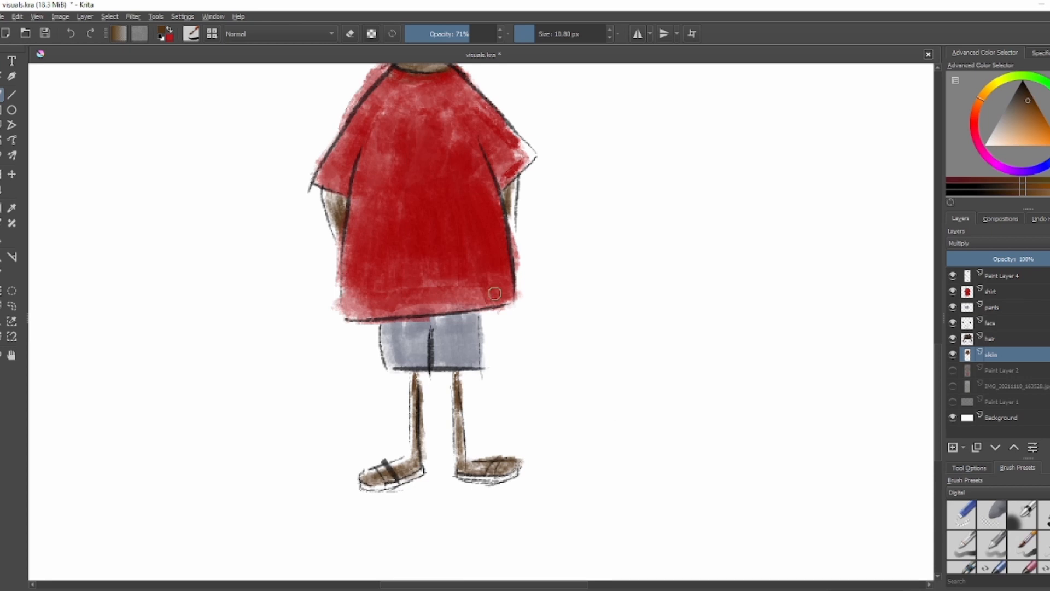
# Switch to a textured brush preset at 100% opacity and paint brown over one of the boy's legs and feet.
pyautogui.click(212, 34)
pyautogui.click(246, 54)
pyautogui.click(244, 201)
pyautogui.click(246, 104)
pyautogui.moveTo(412, 394); pyautogui.dragTo(411, 454)
pyautogui.moveTo(410, 458); pyautogui.dragTo(391, 465)
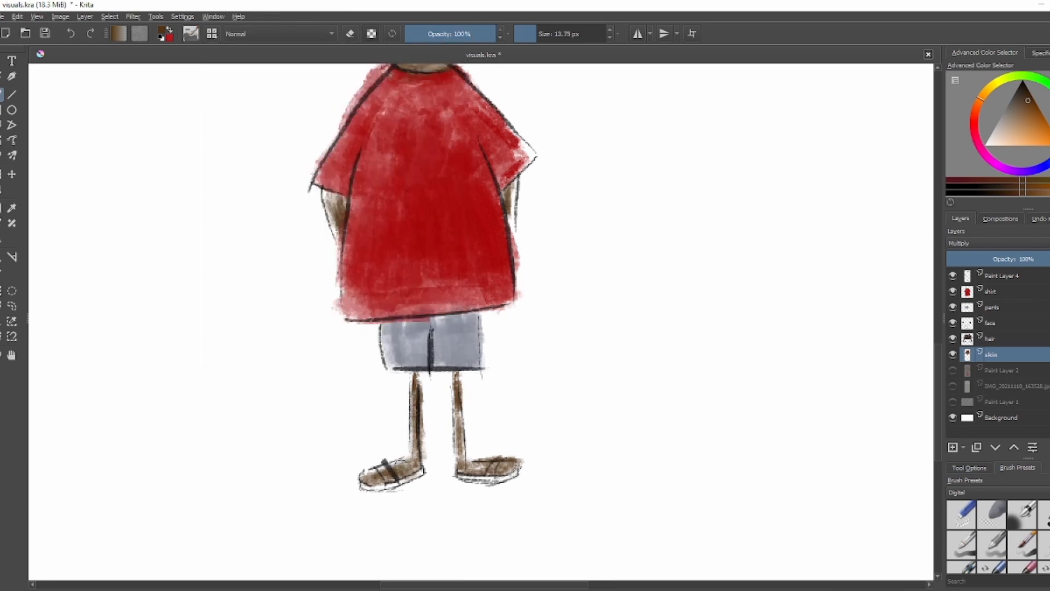
# Fill the pale gaps in the boy's arm on the right side of the shirt with brown.
pyautogui.press('e')
pyautogui.press('e')
pyautogui.press('e')
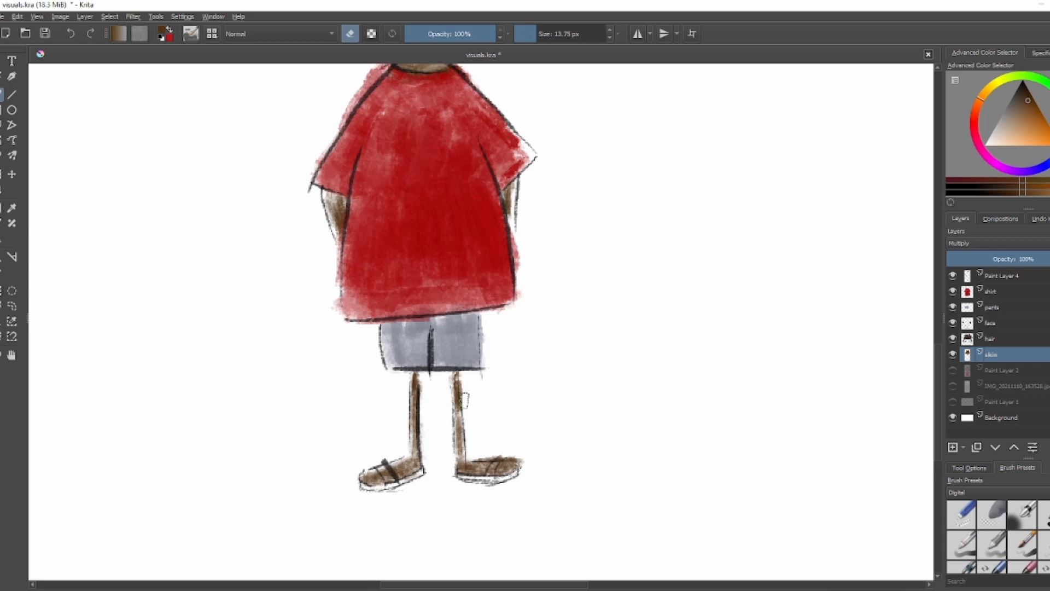
pyautogui.press('e')
pyautogui.moveTo(513, 184); pyautogui.dragTo(513, 221)
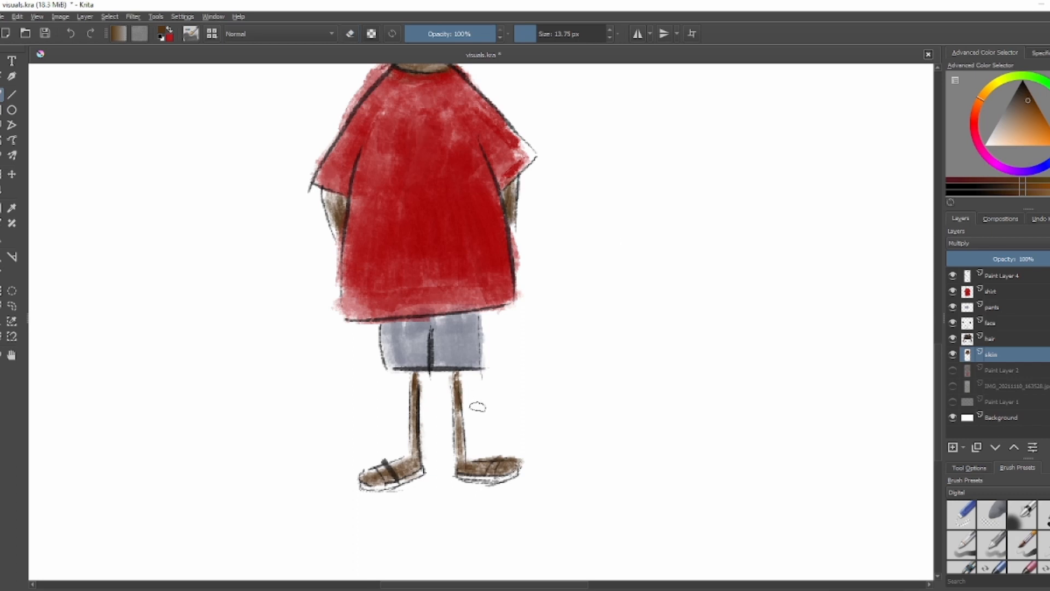
# Make the shirt layer active and sample the shirt's red as the paint colour.
pyautogui.scroll(-2, 453, 459)
pyautogui.click(992, 292)
pyautogui.keyDown('ctrl'); pyautogui.click(430, 279); pyautogui.keyUp('ctrl')
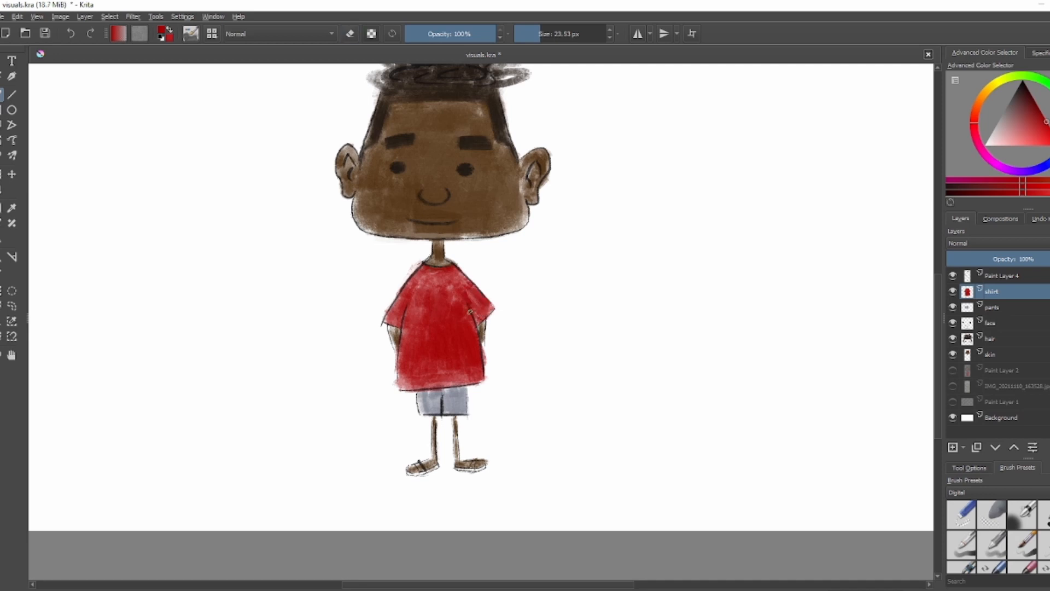
# On the skin layer, repaint the boy's face in an even brown with a larger brush.
pyautogui.scroll(-1, 464, 419)
pyautogui.click(995, 356)
pyautogui.scroll(1, 463, 235)
pyautogui.moveTo(393, 286)
pyautogui.mouseDown()
pyautogui.moveTo(455, 317)
pyautogui.moveTo(522, 290)
pyautogui.mouseUp()
pyautogui.rightClick(407, 221)
pyautogui.click(386, 254)
pyautogui.moveTo(451, 240)
pyautogui.mouseDown()
pyautogui.moveTo(470, 240)
pyautogui.moveTo(495, 298)
pyautogui.moveTo(536, 257)
pyautogui.mouseUp()
pyautogui.moveTo(407, 255)
pyautogui.mouseDown()
pyautogui.moveTo(365, 265)
pyautogui.moveTo(360, 284)
pyautogui.mouseUp()
# Paint the boy's neck and both arms in the same brown.
pyautogui.moveTo(457, 320); pyautogui.dragTo(432, 320)
pyautogui.moveTo(440, 327); pyautogui.dragTo(435, 346)
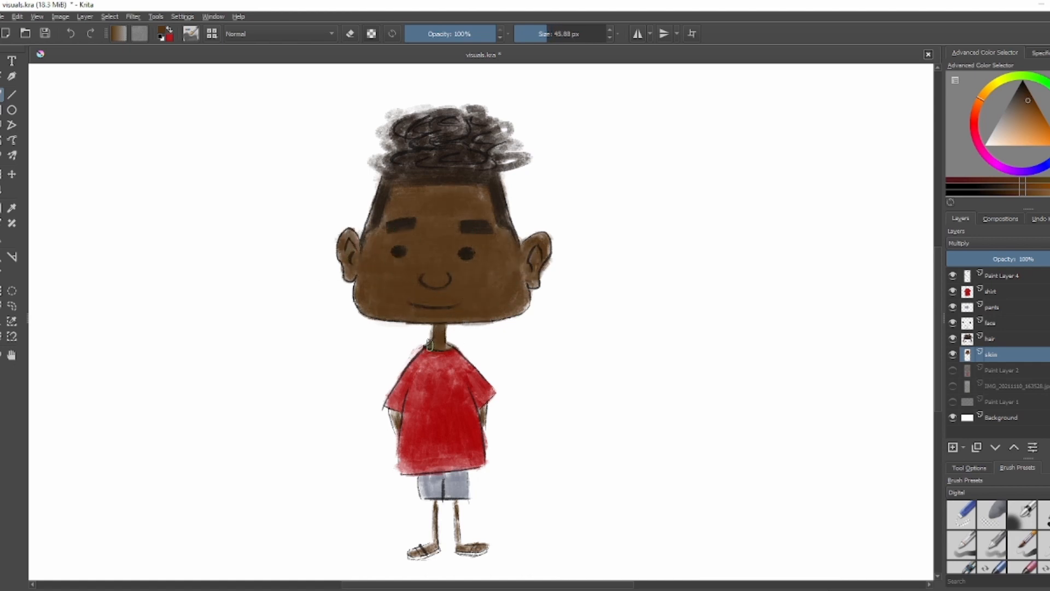
pyautogui.moveTo(484, 407); pyautogui.dragTo(483, 424)
pyautogui.moveTo(391, 414); pyautogui.dragTo(397, 430)
# Erase the stray red beyond the shirt's left shoulder on the shirt layer and save the drawing.
pyautogui.press('e')
pyautogui.click(993, 292)
pyautogui.moveTo(417, 345); pyautogui.dragTo(406, 362)
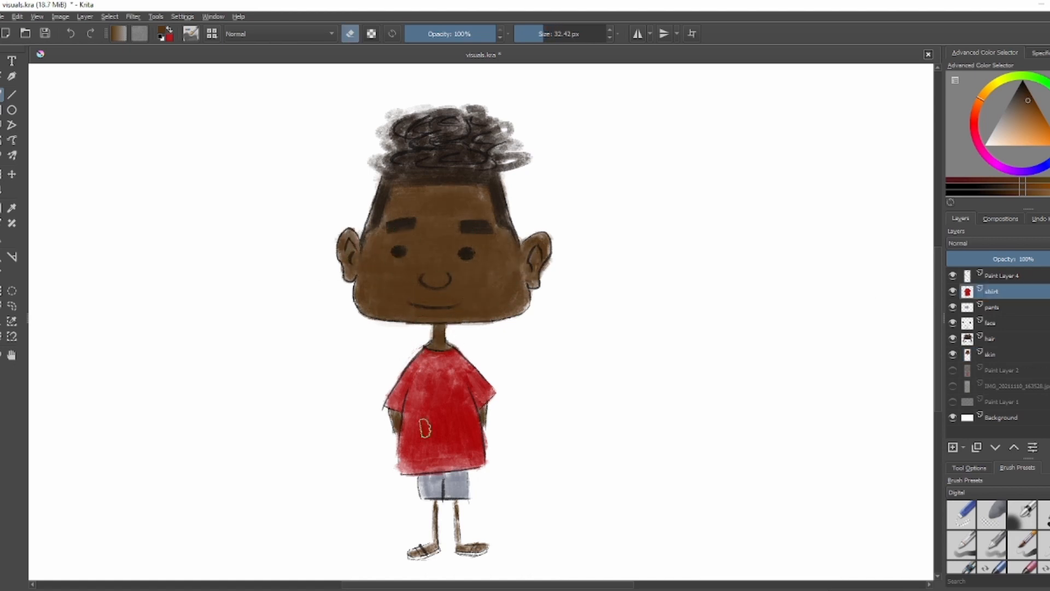
pyautogui.press('e')
pyautogui.hotkey('ctrl', 's')
# On the face layer, darken the boy's left eye with black.
pyautogui.scroll(-3, 411, 375)
pyautogui.scroll(1, 487, 332)
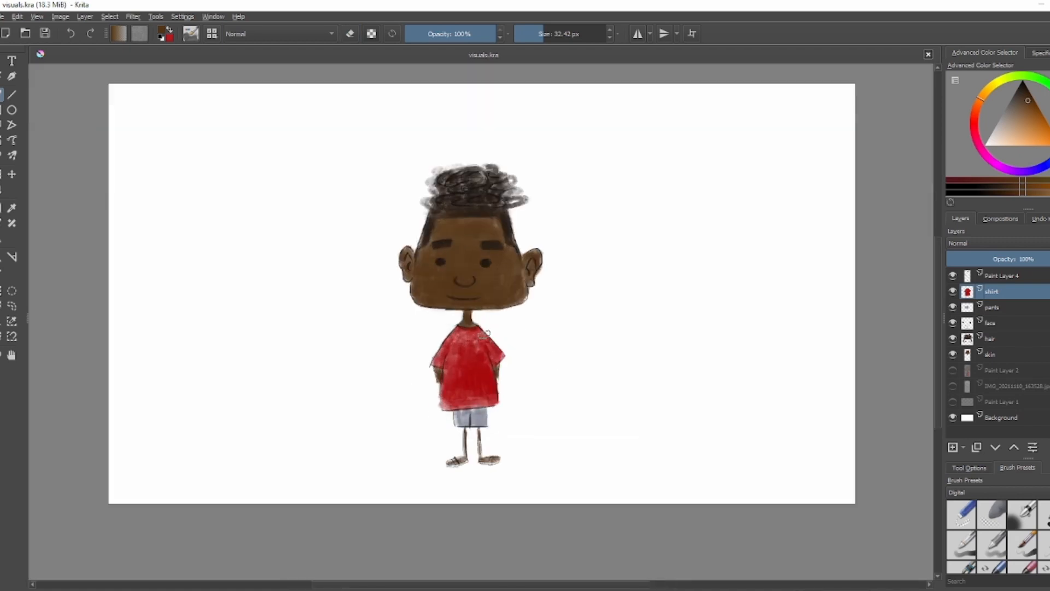
pyautogui.click(1002, 276)
pyautogui.scroll(3, 483, 238)
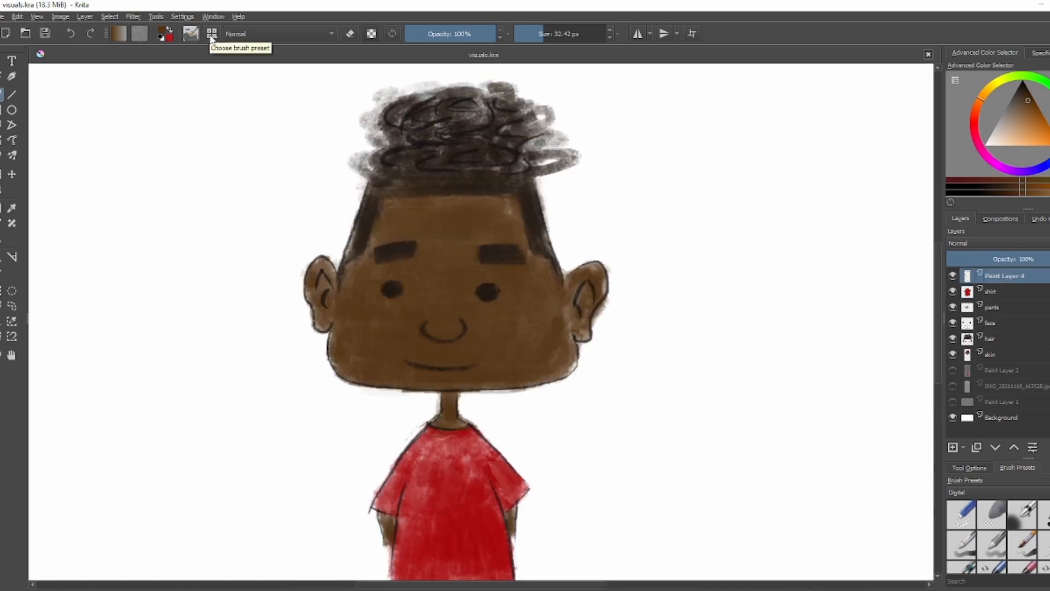
pyautogui.click(992, 323)
pyautogui.rightClick(463, 266)
pyautogui.click(464, 317)
pyautogui.click(392, 290)
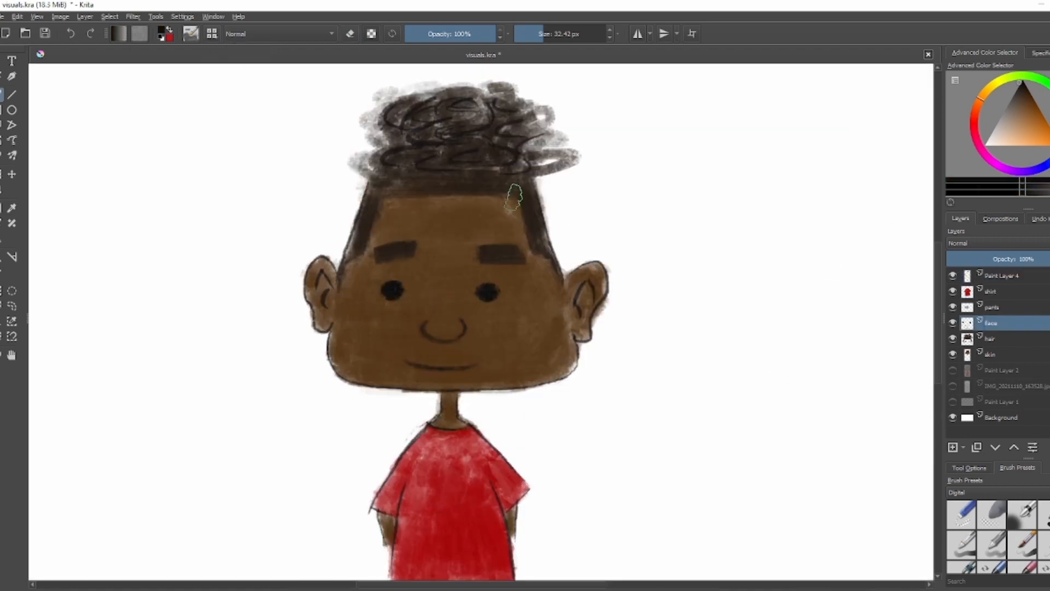
pyautogui.click(953, 323)
pyautogui.click(953, 323)
# Switch to a finer brush preset at 71% opacity and redraw the boy's nose and smile in black.
pyautogui.click(211, 34)
pyautogui.click(359, 92)
pyautogui.click(473, 328)
pyautogui.scroll(3, 432, 330)
pyautogui.moveTo(424, 307)
pyautogui.mouseDown()
pyautogui.moveTo(460, 358)
pyautogui.moveTo(527, 329)
pyautogui.moveTo(461, 360)
pyautogui.mouseUp()
pyautogui.moveTo(517, 432)
pyautogui.mouseDown()
pyautogui.moveTo(414, 435)
pyautogui.moveTo(602, 411)
pyautogui.mouseUp()
pyautogui.moveTo(347, 408)
pyautogui.mouseDown()
pyautogui.moveTo(431, 436)
pyautogui.moveTo(561, 429)
pyautogui.mouseUp()
pyautogui.scroll(-3, 447, 351)
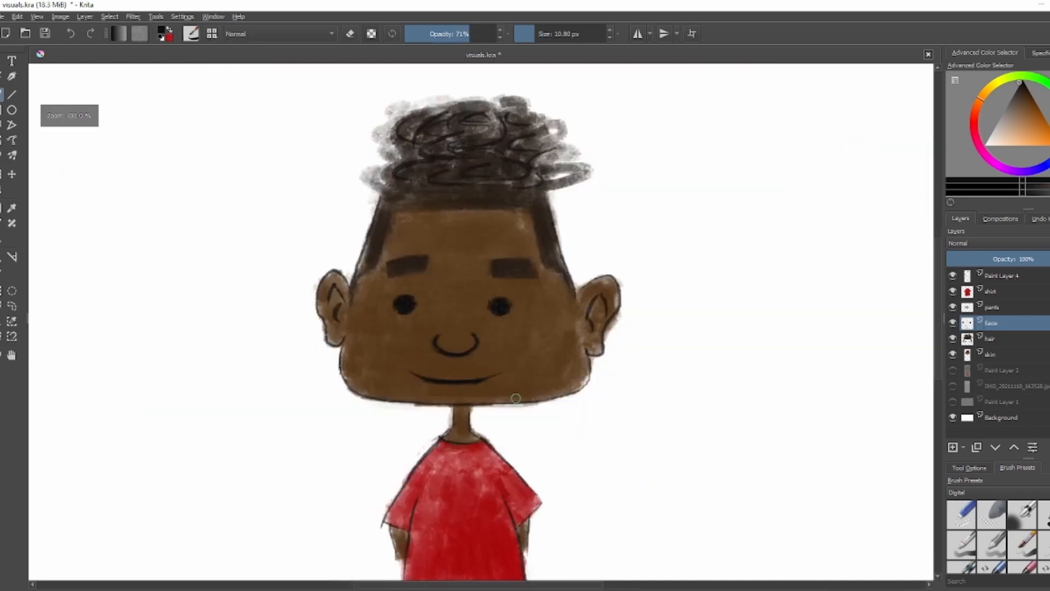
# Erase the overlong corner of the boy's smile and save the drawing.
pyautogui.press('e')
pyautogui.moveTo(411, 379); pyautogui.dragTo(435, 385)
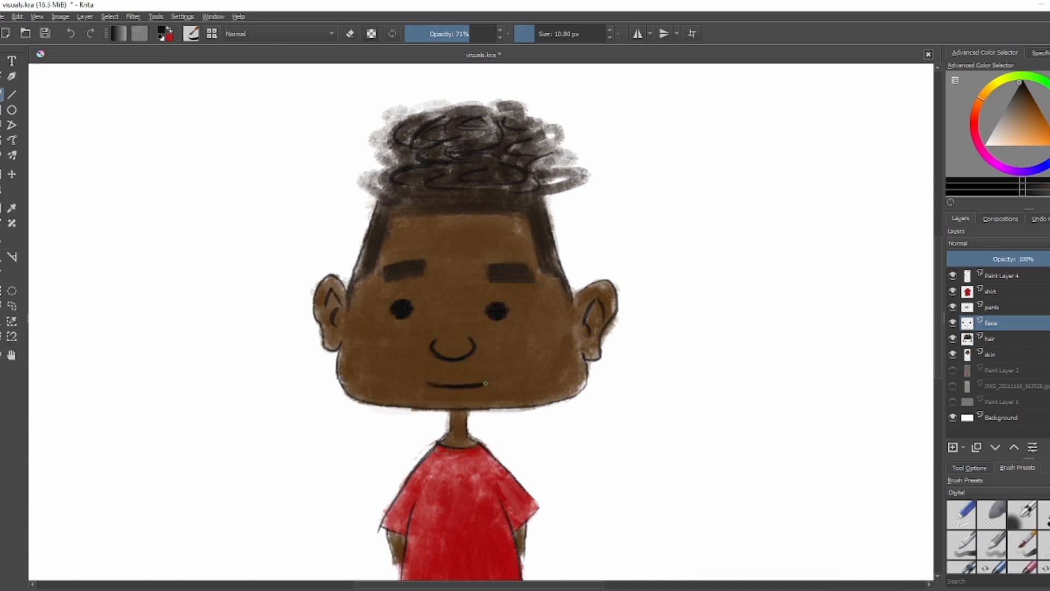
pyautogui.press('e')
pyautogui.scroll(-5, 335, 472)
pyautogui.hotkey('ctrl', 's')
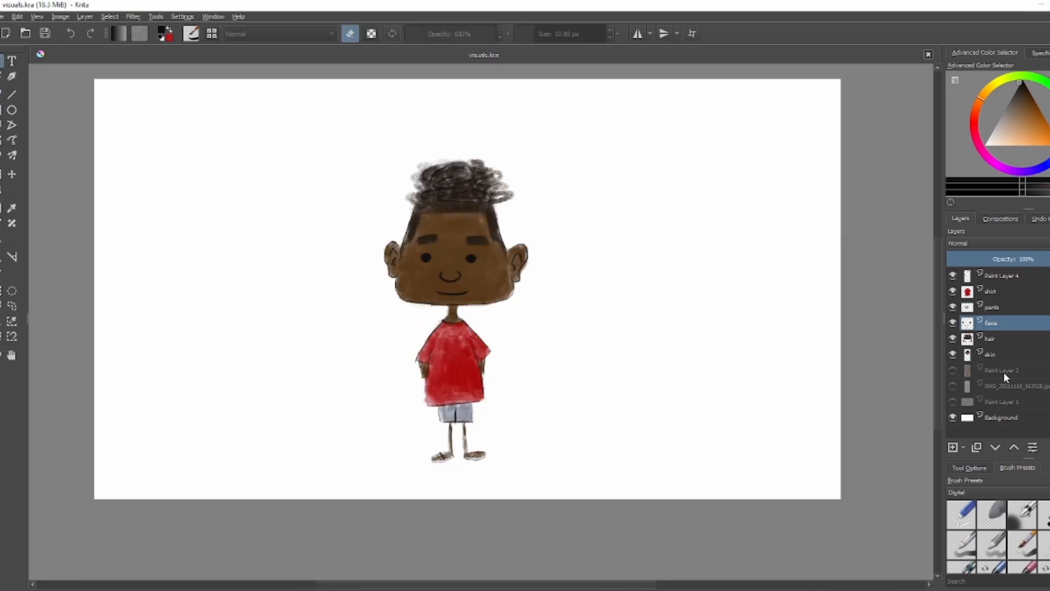
# Delete the hidden Paint Layer 2.
pyautogui.click(1005, 373)
pyautogui.hotkey('shift', 'Delete')
pyautogui.click(953, 370)
pyautogui.click(953, 371)
# Select all of the boy's layers together and move the character to the left part of the canvas.
pyautogui.keyDown('shift'); pyautogui.click(1002, 276); pyautogui.keyUp('shift')
pyautogui.click(12, 174)
pyautogui.moveTo(475, 288); pyautogui.dragTo(285, 289)
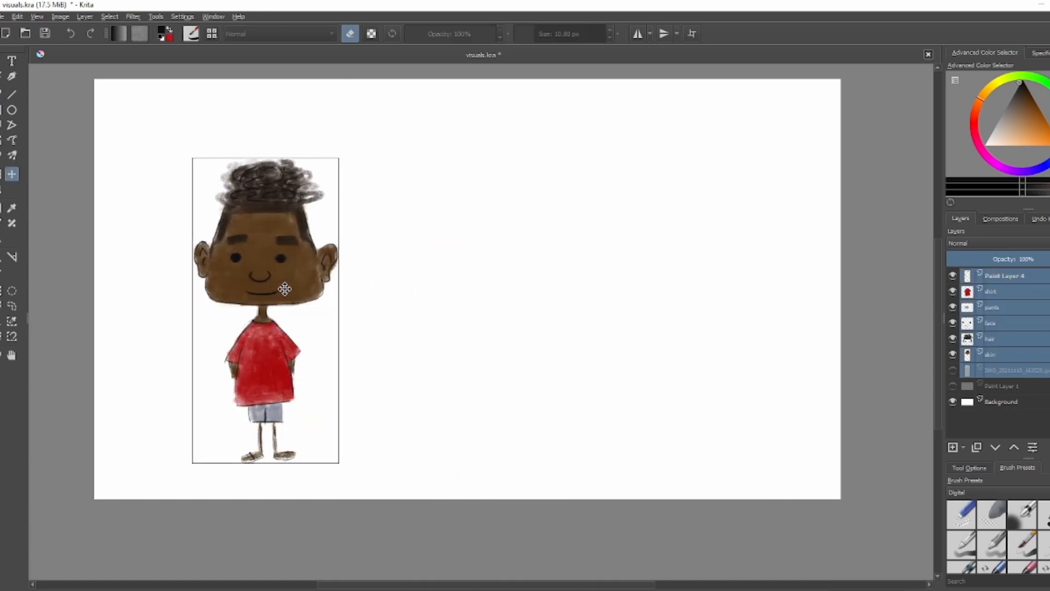
# Add a new paint layer above the others and name it girl.
pyautogui.click(953, 447)
pyautogui.doubleClick(993, 277)
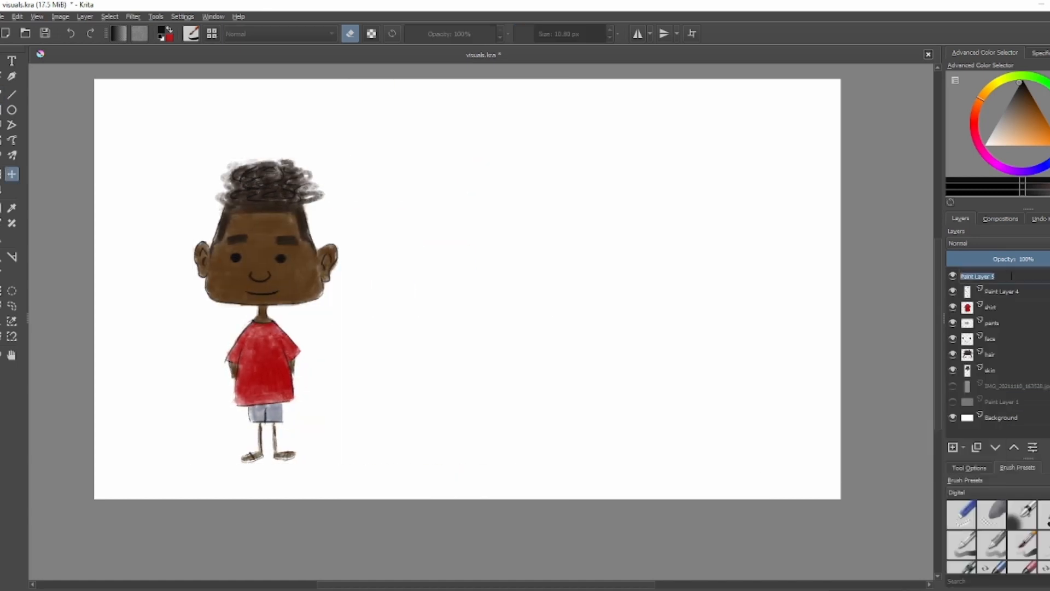
pyautogui.write('girl s')
pyautogui.press('BackSpace')
pyautogui.press('BackSpace')
pyautogui.press('Return')
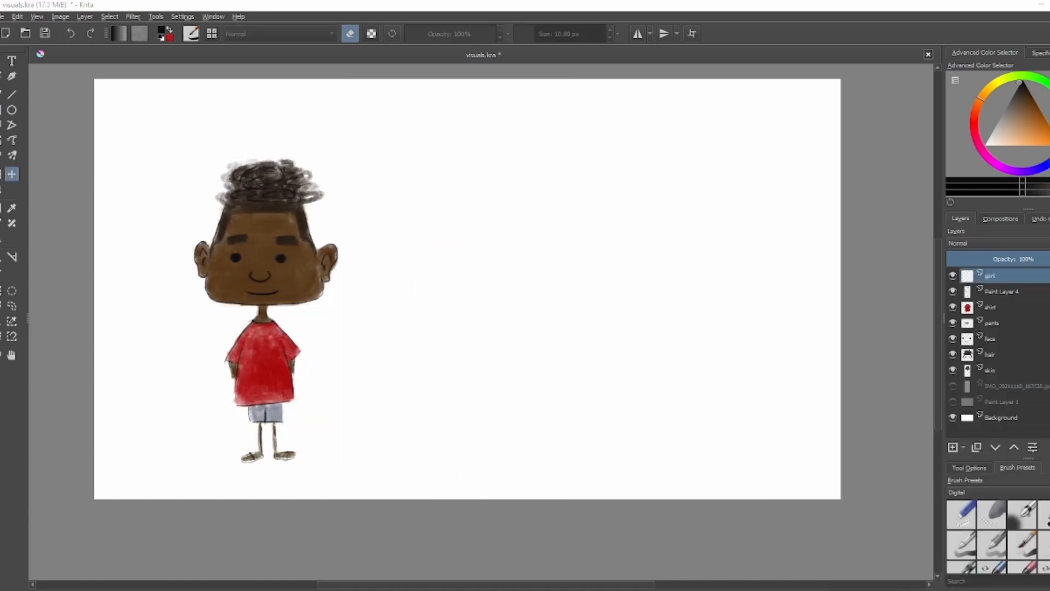
# Bring in the girl's pencil sketch photo as a new layer and scale it down to about the boy's height.
pyautogui.click(596, 288)
pyautogui.scroll(-3, 521, 304)
pyautogui.hotkey('ctrl', 't')
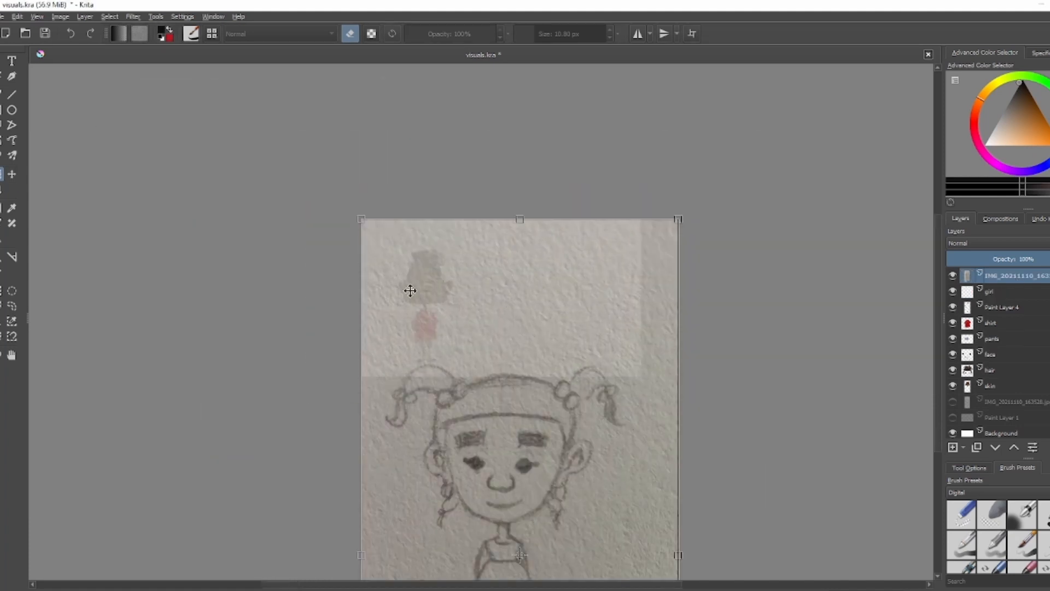
pyautogui.moveTo(680, 218); pyautogui.dragTo(609, 387)
pyautogui.moveTo(516, 532); pyautogui.dragTo(516, 312)
pyautogui.moveTo(609, 164); pyautogui.dragTo(573, 239)
pyautogui.moveTo(522, 300)
pyautogui.mouseDown()
pyautogui.moveTo(486, 327)
pyautogui.moveTo(477, 299)
pyautogui.mouseUp()
pyautogui.moveTo(529, 237); pyautogui.dragTo(540, 218)
pyautogui.moveTo(465, 314); pyautogui.dragTo(465, 319)
pyautogui.scroll(3, 465, 318)
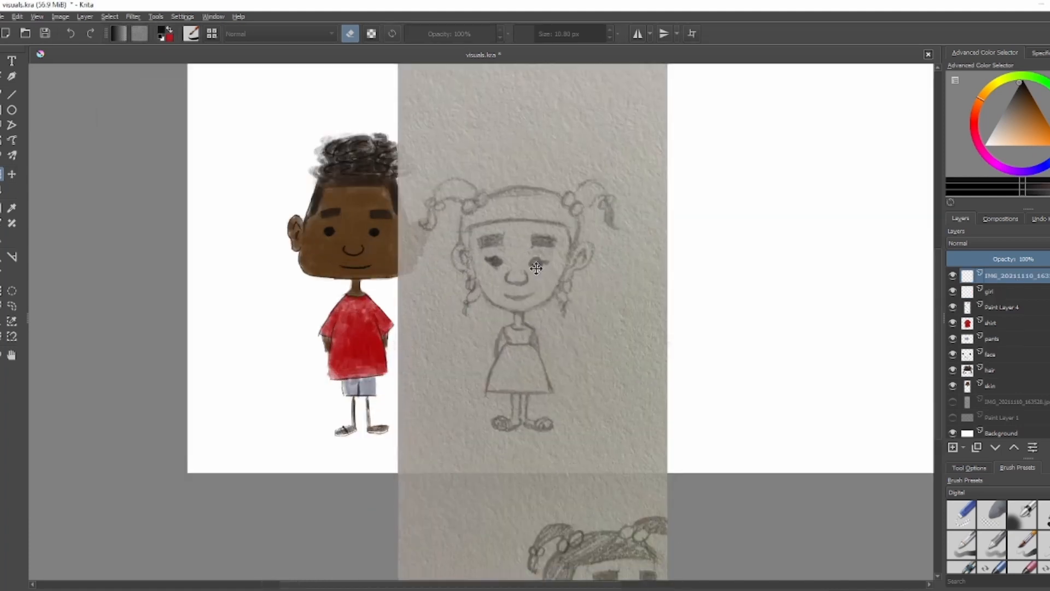
# Move the girl's sketch photo further right so it clears the boy, and apply the transformation.
pyautogui.moveTo(537, 267); pyautogui.dragTo(586, 268)
pyautogui.click(1, 60)
pyautogui.click(2, 174)
pyautogui.click(2, 60)
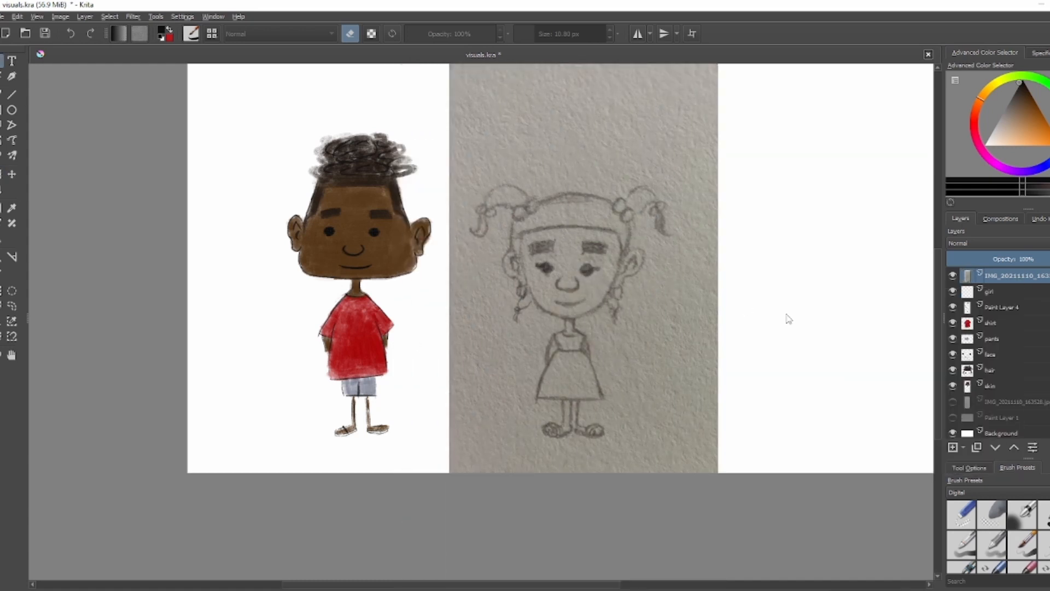
# Move the girl layer above the sketch photo, check the boy's skin layer blending mode, and reselect the girl layer.
pyautogui.moveTo(993, 291); pyautogui.dragTo(1003, 275)
pyautogui.click(992, 388)
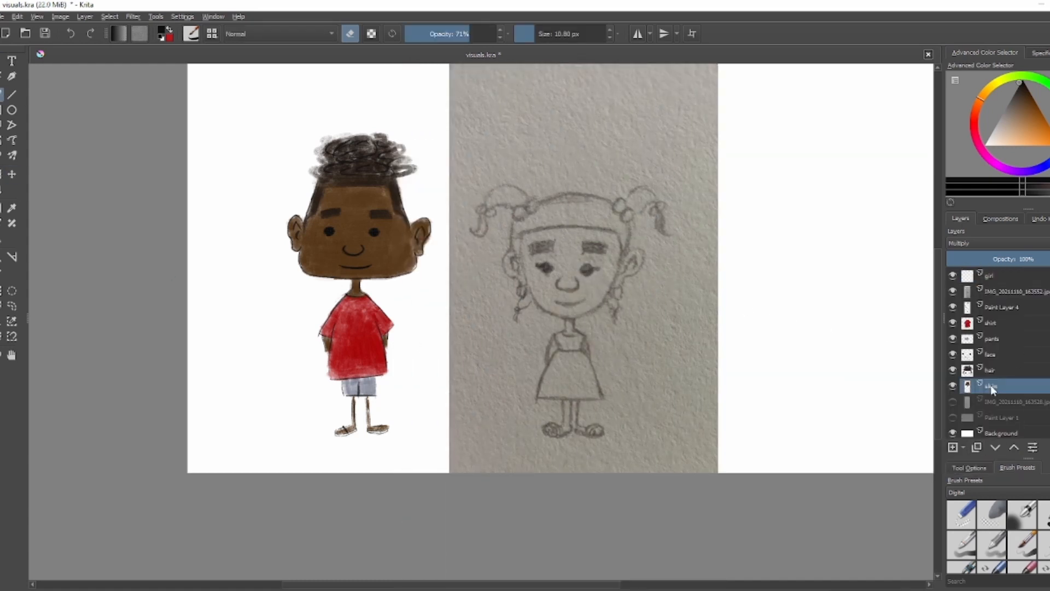
pyautogui.click(970, 244)
pyautogui.click(970, 246)
pyautogui.click(984, 276)
# Choose a painting brush and brown skin colour, enlarge the brush, and start painting over the girl's face.
pyautogui.rightClick(659, 188)
pyautogui.click(729, 232)
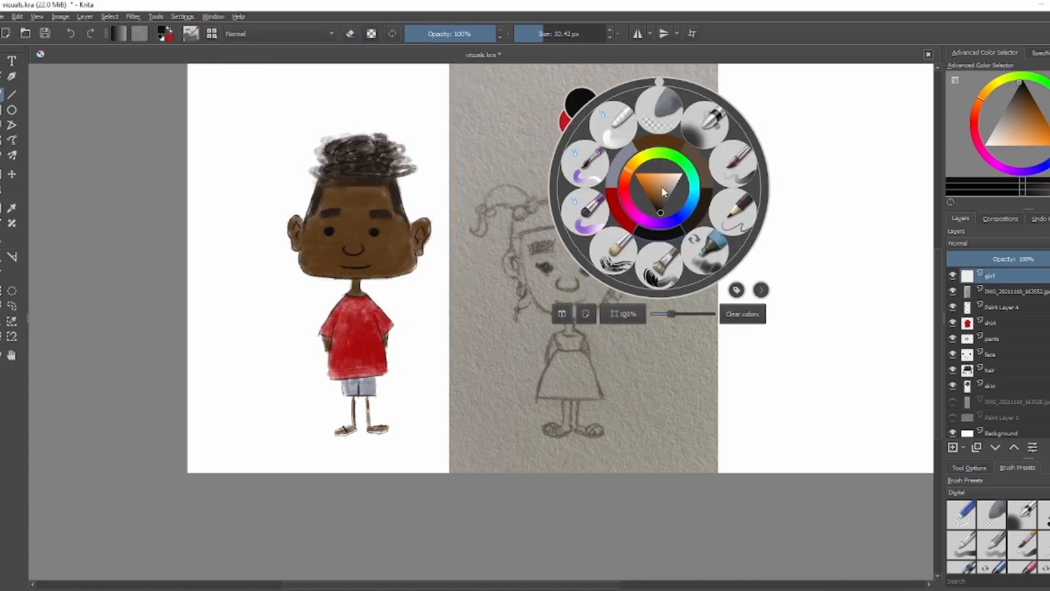
pyautogui.click(666, 192)
pyautogui.click(568, 251)
pyautogui.keyDown('shift'); pyautogui.moveTo(568, 251); pyautogui.dragTo(587, 251); pyautogui.keyUp('shift')
pyautogui.moveTo(568, 251); pyautogui.dragTo(615, 236)
pyautogui.moveTo(613, 236)
pyautogui.mouseDown()
pyautogui.moveTo(539, 240)
pyautogui.moveTo(597, 275)
pyautogui.moveTo(574, 305)
pyautogui.moveTo(557, 294)
pyautogui.mouseUp()
# Set the girl layer's blending mode to Multiply and paint her face and ears brown.
pyautogui.click(969, 244)
pyautogui.click(970, 233)
pyautogui.moveTo(529, 246)
pyautogui.mouseDown()
pyautogui.moveTo(572, 301)
pyautogui.moveTo(615, 254)
pyautogui.moveTo(557, 243)
pyautogui.mouseUp()
pyautogui.scroll(3, 615, 284)
pyautogui.moveTo(643, 236)
pyautogui.mouseDown()
pyautogui.moveTo(655, 218)
pyautogui.moveTo(625, 284)
pyautogui.mouseUp()
pyautogui.moveTo(400, 225)
pyautogui.mouseDown()
pyautogui.moveTo(389, 240)
pyautogui.moveTo(418, 276)
pyautogui.moveTo(411, 227)
pyautogui.moveTo(459, 321)
pyautogui.mouseUp()
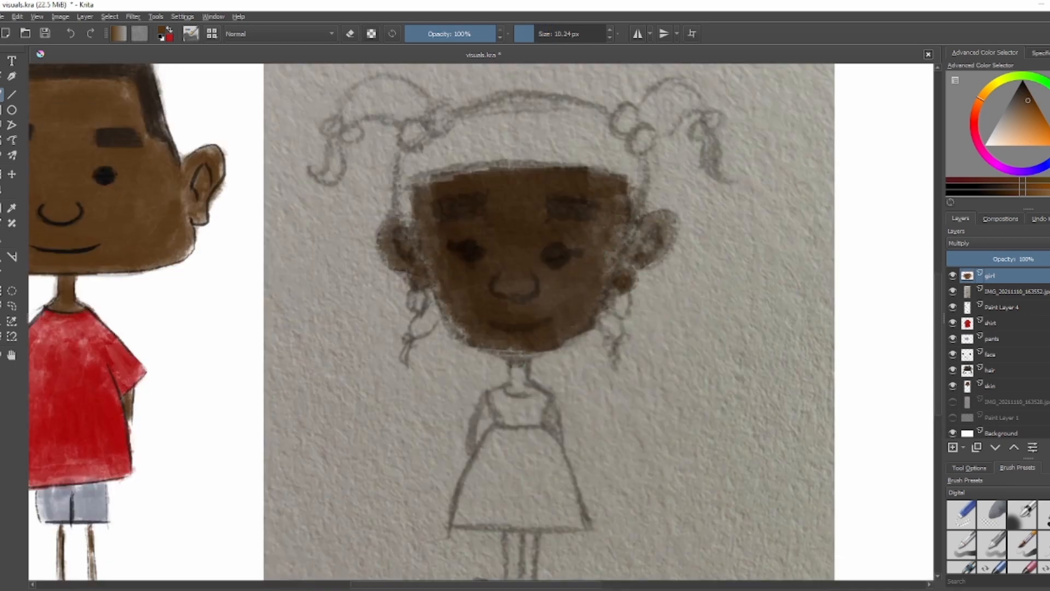
# Paint the girl's neck and upper arms brown and rename the layer girl skin.
pyautogui.moveTo(526, 364)
pyautogui.mouseDown()
pyautogui.moveTo(524, 354)
pyautogui.moveTo(514, 391)
pyautogui.moveTo(484, 431)
pyautogui.mouseUp()
pyautogui.moveTo(552, 405); pyautogui.dragTo(552, 414)
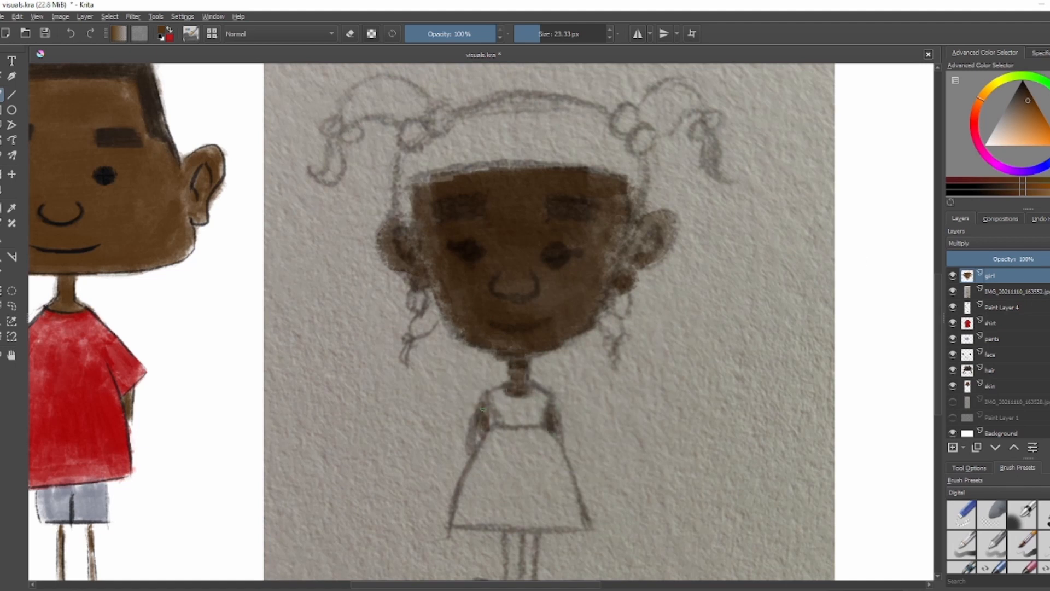
pyautogui.moveTo(482, 409)
pyautogui.mouseDown()
pyautogui.moveTo(485, 437)
pyautogui.moveTo(550, 409)
pyautogui.mouseUp()
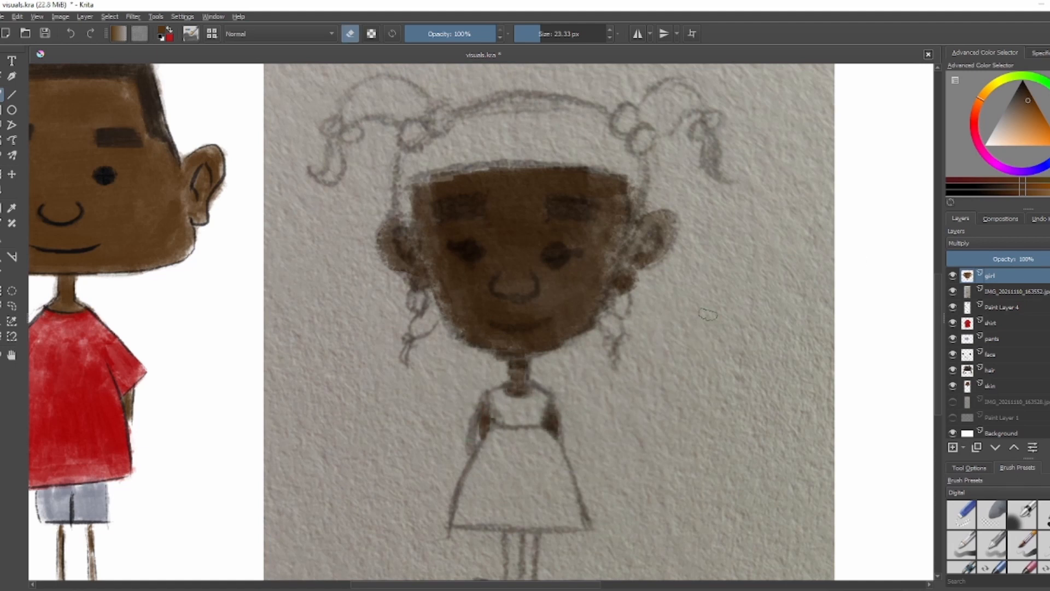
pyautogui.press('e')
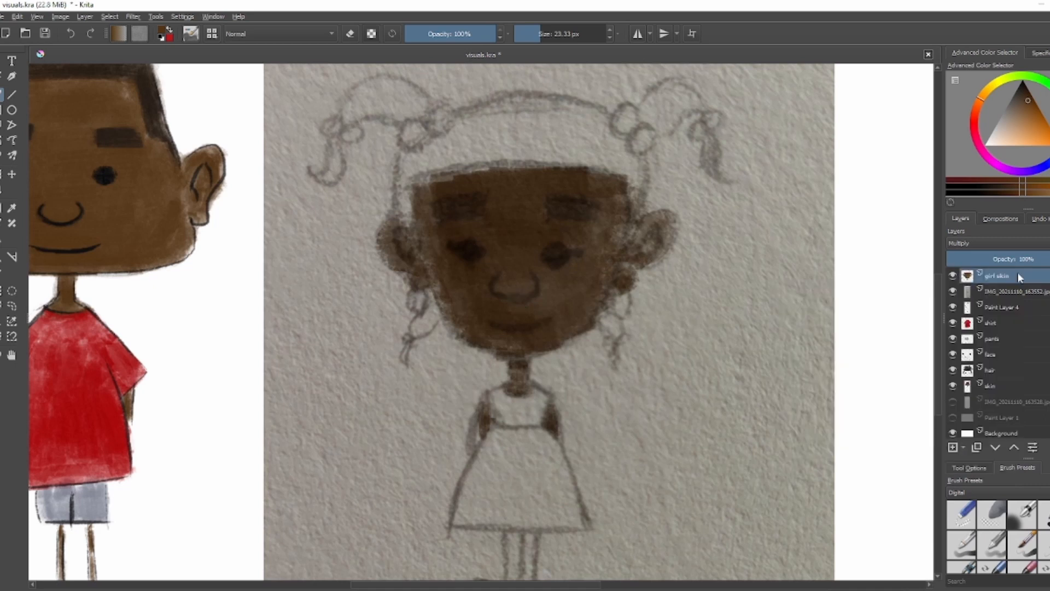
# Add a new layer named girl hair and paint a dark base across the top of her head.
pyautogui.press('Insert')
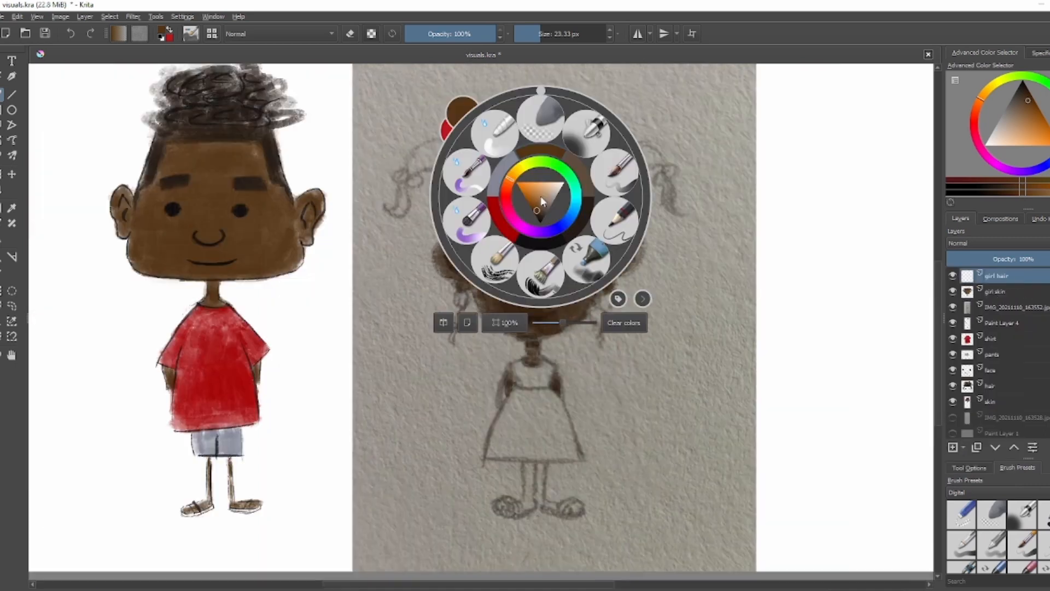
pyautogui.click(694, 190)
pyautogui.press(']')
pyautogui.moveTo(475, 198)
pyautogui.mouseDown()
pyautogui.moveTo(550, 189)
pyautogui.moveTo(602, 204)
pyautogui.moveTo(591, 183)
pyautogui.mouseUp()
pyautogui.press(']')
pyautogui.moveTo(493, 187)
pyautogui.mouseDown()
pyautogui.moveTo(554, 162)
pyautogui.moveTo(480, 202)
pyautogui.moveTo(602, 187)
pyautogui.moveTo(586, 204)
pyautogui.mouseUp()
# Paint dark hair strands down both sides of the girl's face with an adjusted brush size.
pyautogui.click(546, 34)
pyautogui.moveTo(616, 202); pyautogui.dragTo(618, 227)
pyautogui.moveTo(453, 216); pyautogui.dragTo(453, 247)
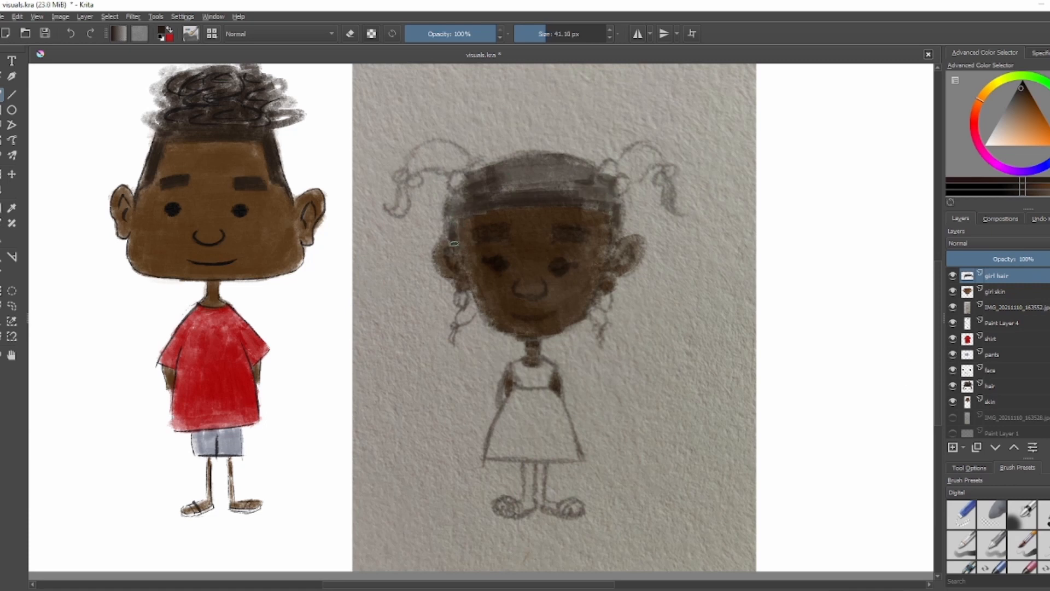
pyautogui.moveTo(612, 223); pyautogui.dragTo(613, 248)
# Darken and fill the hair across the crown with further wide strokes.
pyautogui.moveTo(487, 189)
pyautogui.mouseDown()
pyautogui.moveTo(606, 184)
pyautogui.moveTo(599, 178)
pyautogui.mouseUp()
pyautogui.click(554, 34)
pyautogui.moveTo(599, 178); pyautogui.dragTo(500, 167)
pyautogui.moveTo(599, 201); pyautogui.dragTo(457, 206)
pyautogui.moveTo(457, 189)
pyautogui.mouseDown()
pyautogui.moveTo(524, 168)
pyautogui.moveTo(475, 197)
pyautogui.moveTo(612, 188)
pyautogui.mouseUp()
# Paint the girl's two pigtails and their curled ends in the dark hair colour with a smaller brush.
pyautogui.click(547, 34)
pyautogui.moveTo(419, 157)
pyautogui.mouseDown()
pyautogui.moveTo(454, 148)
pyautogui.moveTo(449, 164)
pyautogui.moveTo(432, 150)
pyautogui.moveTo(463, 156)
pyautogui.mouseUp()
pyautogui.moveTo(629, 178)
pyautogui.mouseDown()
pyautogui.moveTo(629, 161)
pyautogui.moveTo(646, 153)
pyautogui.moveTo(634, 174)
pyautogui.mouseUp()
pyautogui.moveTo(427, 160); pyautogui.dragTo(460, 163)
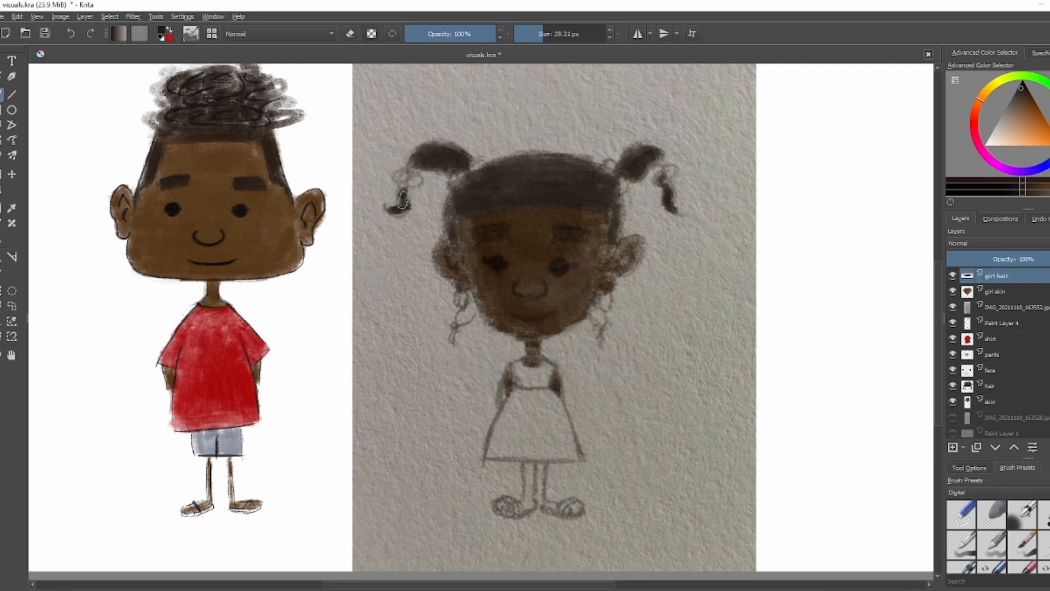
pyautogui.moveTo(403, 202); pyautogui.dragTo(395, 210)
# On the girl skin layer, sample the brown from her face and paint her legs and feet.
pyautogui.click(996, 292)
pyautogui.keyDown('ctrl'); pyautogui.click(542, 220); pyautogui.keyUp('ctrl')
pyautogui.moveTo(529, 468); pyautogui.dragTo(536, 467)
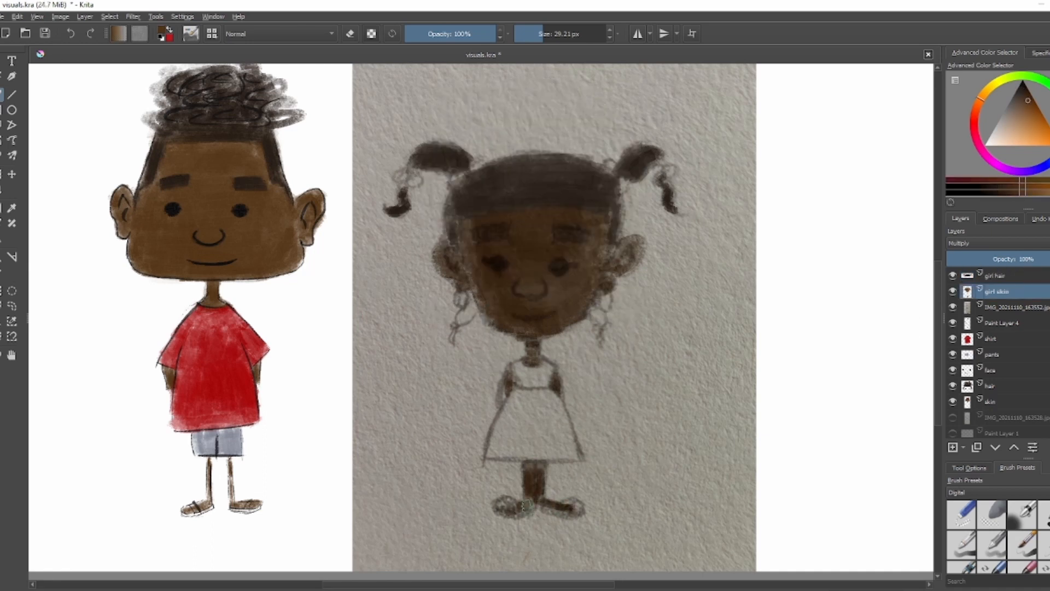
pyautogui.click(953, 306)
pyautogui.click(954, 307)
# Add a new paint layer above the girl hair layer and name it dress.
pyautogui.click(1016, 277)
pyautogui.press('Insert')
pyautogui.doubleClick(1017, 276)
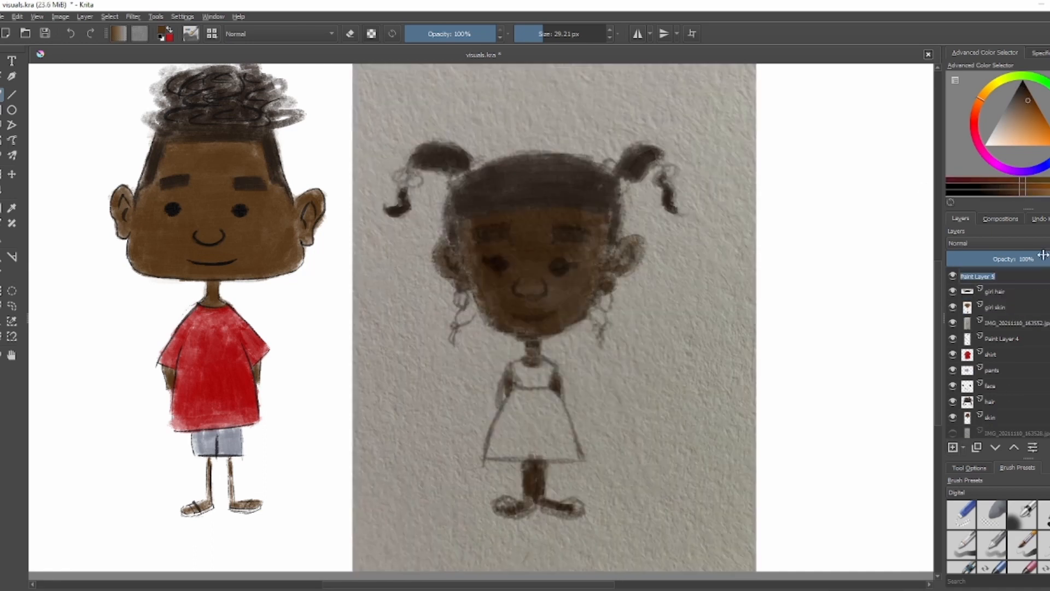
pyautogui.write('dress')
pyautogui.press('Return')
# Paint the girl's dress in light purple and hide the sketch photo to check the colours.
pyautogui.rightClick(545, 187)
pyautogui.click(544, 225)
pyautogui.moveTo(551, 184); pyautogui.dragTo(534, 187)
pyautogui.moveTo(517, 399)
pyautogui.mouseDown()
pyautogui.moveTo(503, 432)
pyautogui.moveTo(559, 412)
pyautogui.mouseUp()
pyautogui.moveTo(528, 372)
pyautogui.mouseDown()
pyautogui.moveTo(520, 435)
pyautogui.moveTo(549, 449)
pyautogui.mouseUp()
pyautogui.click(953, 323)
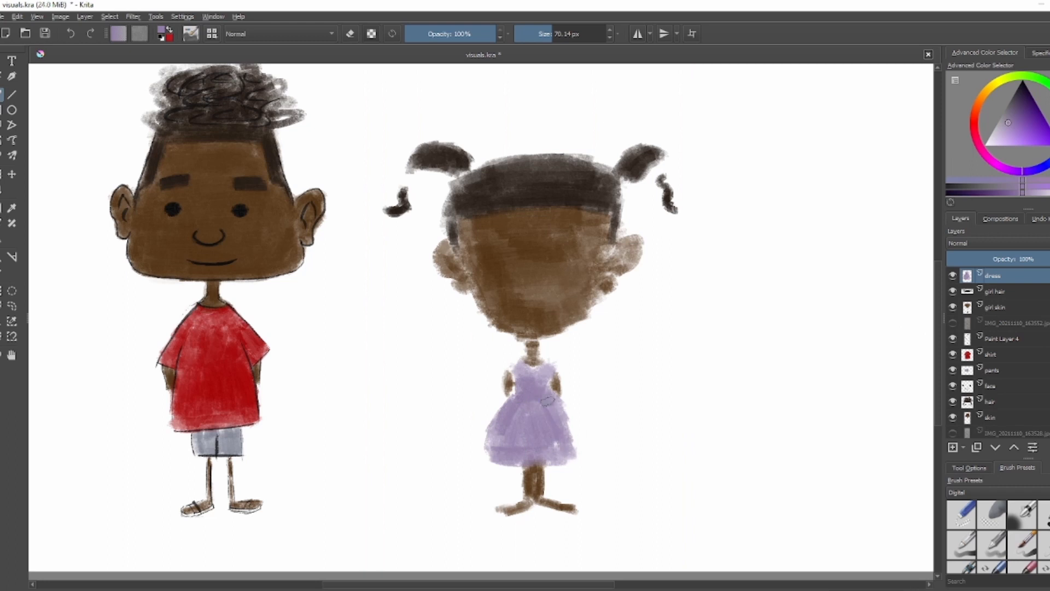
pyautogui.click(953, 275)
pyautogui.click(953, 275)
# Erase the excess brown around the feet on the girl skin layer, show the sketch photo again, and save the file.
pyautogui.click(995, 307)
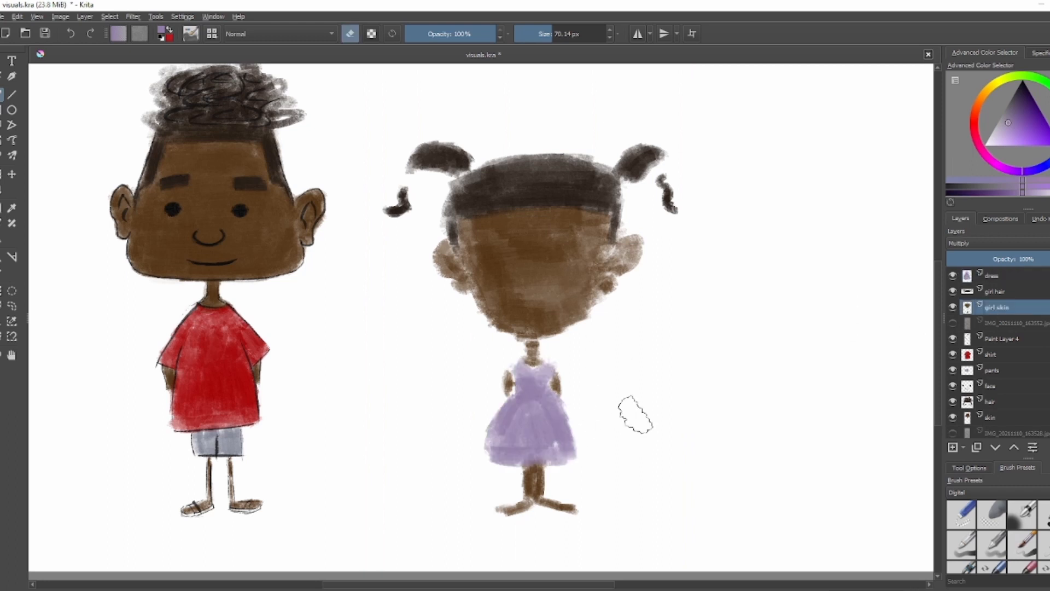
pyautogui.press('e')
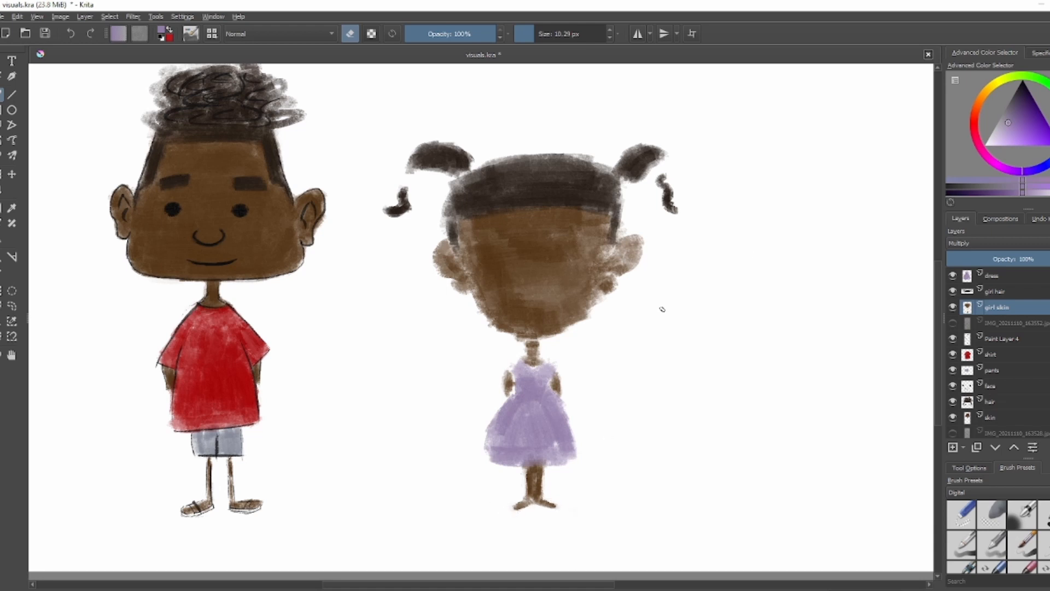
pyautogui.click(953, 323)
pyautogui.hotkey('ctrl', 's')
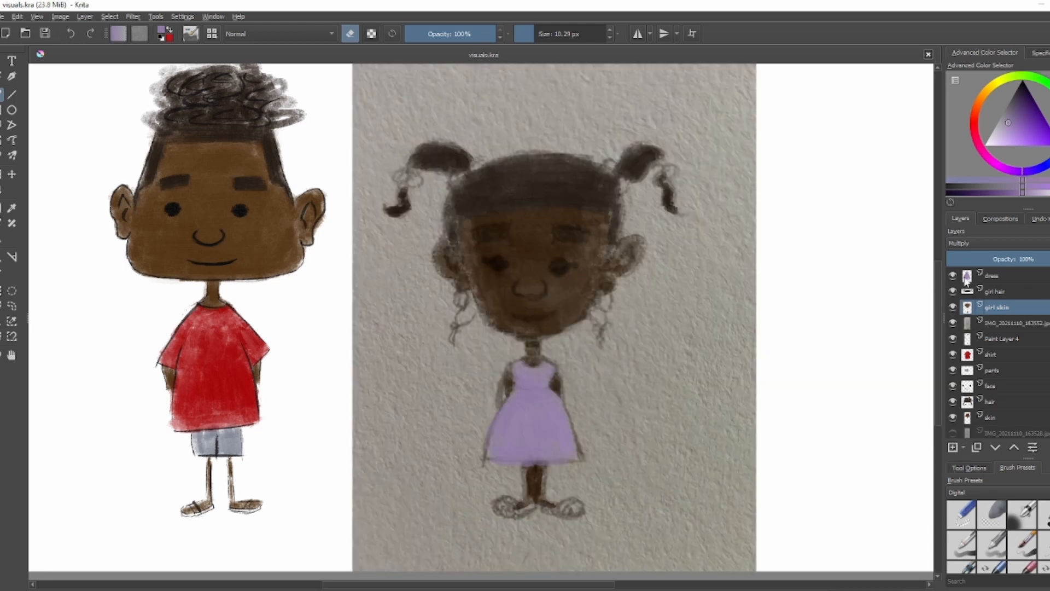
# Add a new paint layer above the dress and choose a black outlining brush with 71% opacity.
pyautogui.press('Insert')
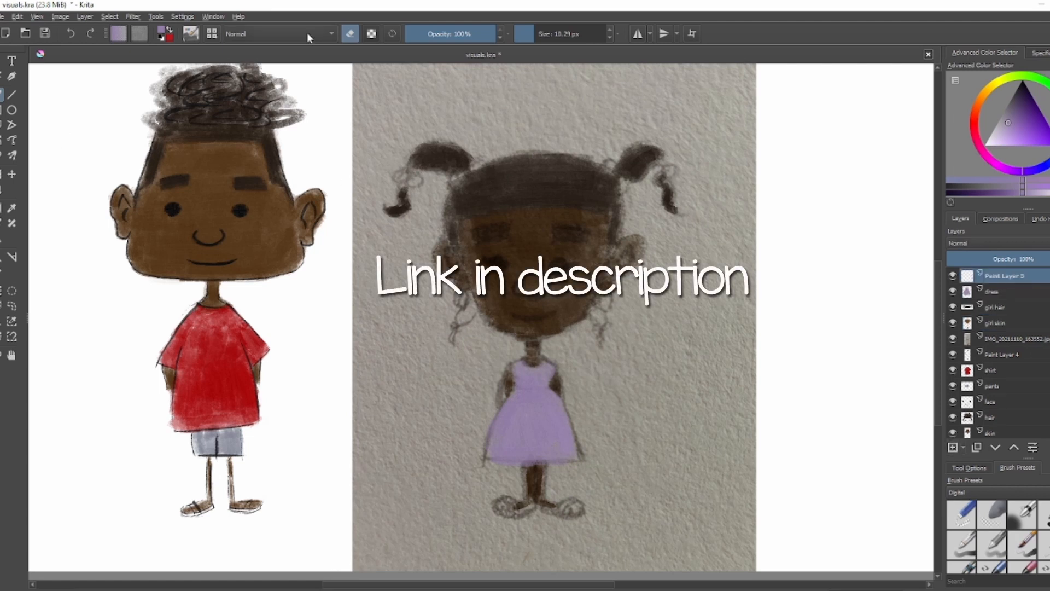
pyautogui.rightClick(619, 183)
pyautogui.click(572, 152)
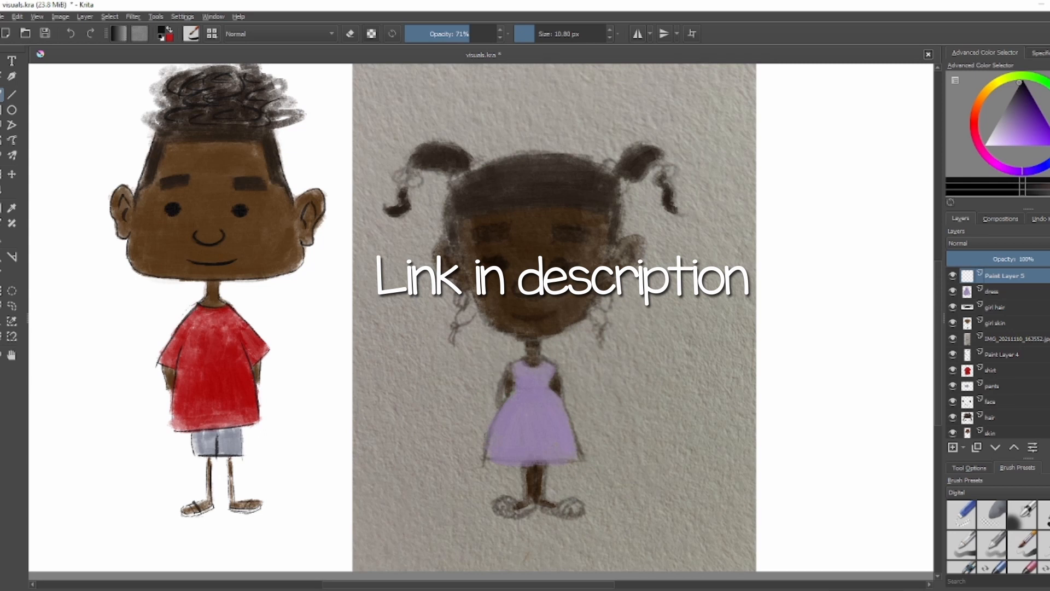
pyautogui.scroll(4, 536, 504)
# Outline both sides of the dress in black, redoing strokes that miss the shape.
pyautogui.moveTo(487, 286); pyautogui.dragTo(438, 392)
pyautogui.hotkey('ctrl', 'z')
pyautogui.moveTo(568, 275)
pyautogui.mouseDown()
pyautogui.moveTo(634, 398)
pyautogui.moveTo(636, 426)
pyautogui.mouseUp()
pyautogui.hotkey('ctrl', 'z')
pyautogui.hotkey('ctrl', 'z')
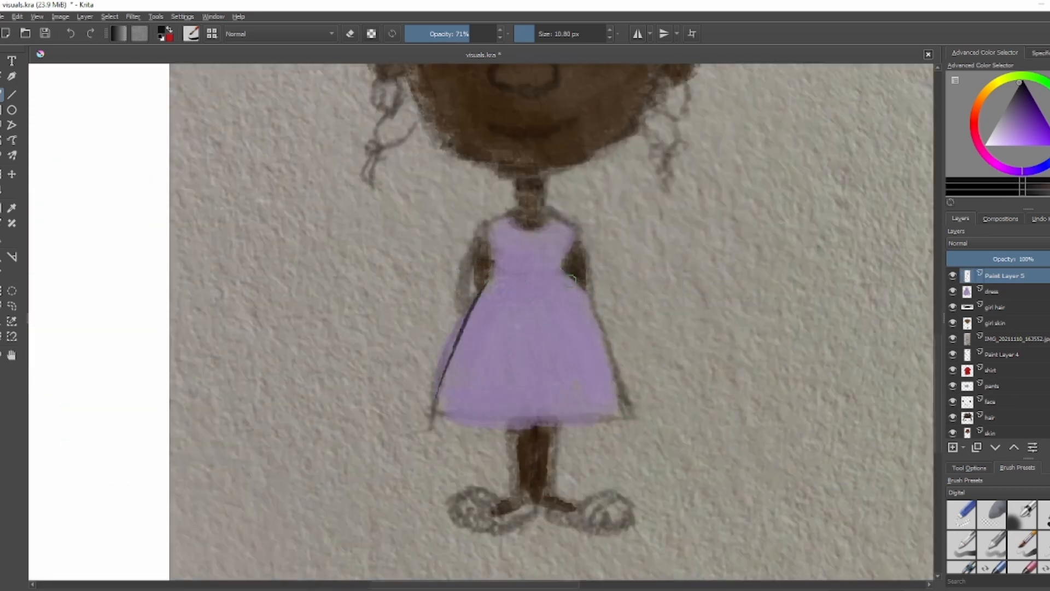
pyautogui.moveTo(571, 280); pyautogui.dragTo(618, 410)
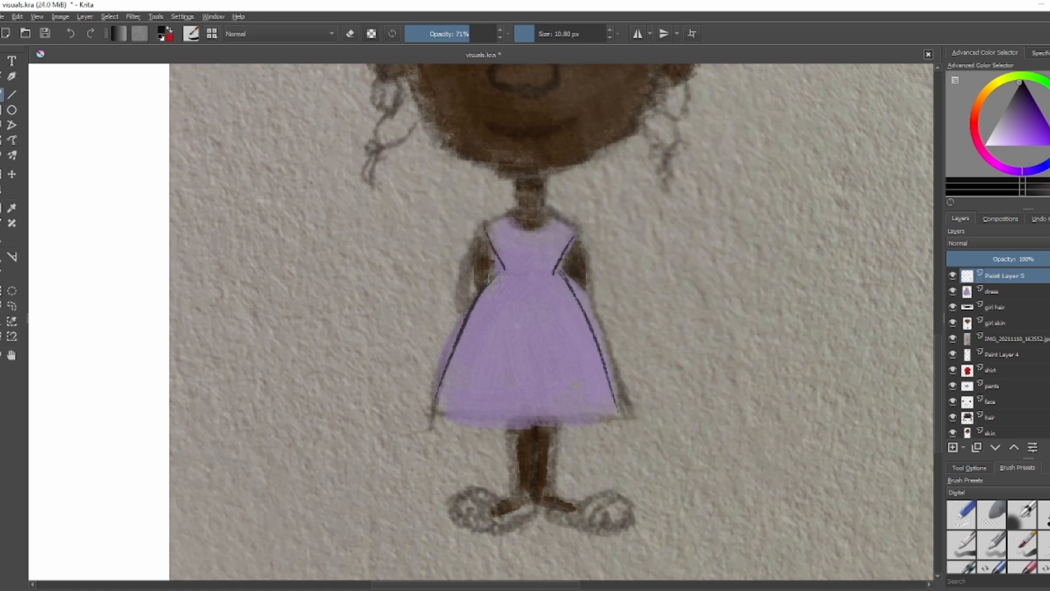
# Draw the black hem line along the bottom of the dress, undoing the stroke that overshoots the skirt.
pyautogui.press('e')
pyautogui.moveTo(434, 413); pyautogui.dragTo(649, 415)
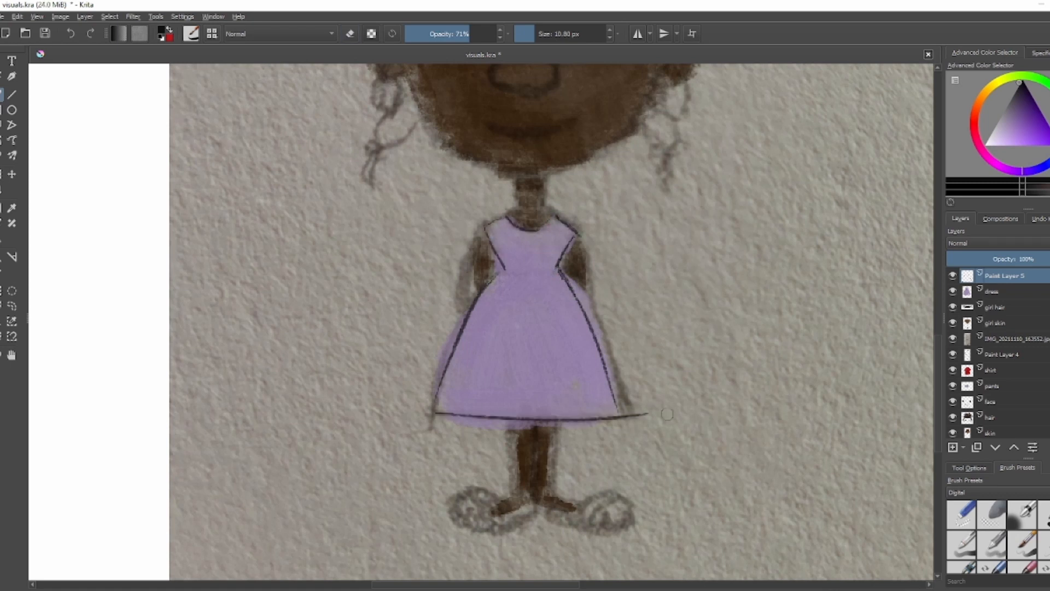
pyautogui.hotkey('ctrl', 'z')
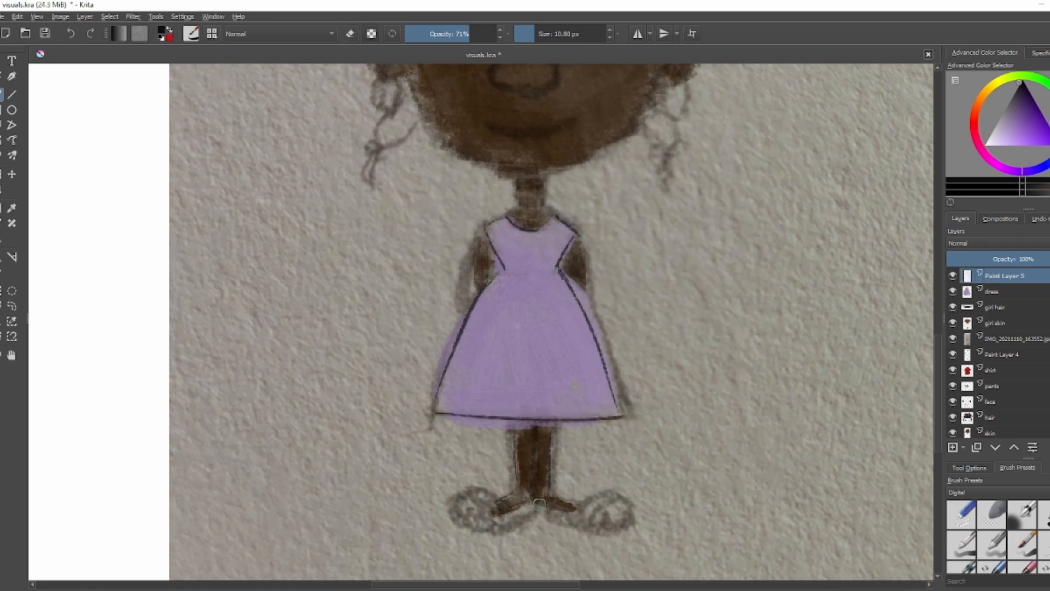
# Hide the sketch photo and outline the girl's arms and neck in black.
pyautogui.click(953, 338)
pyautogui.scroll(-3, 628, 460)
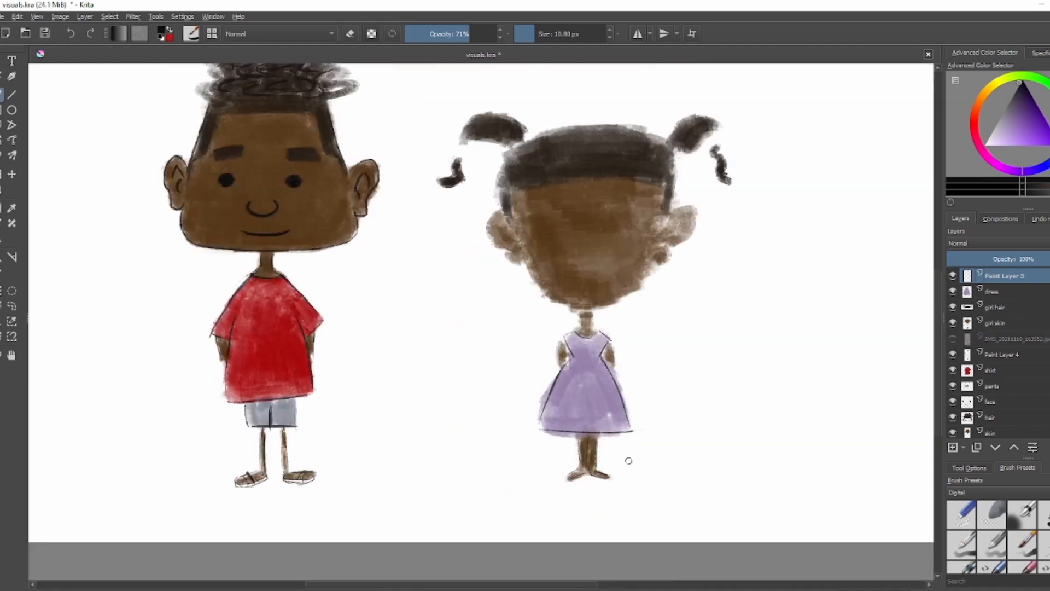
pyautogui.scroll(5, 623, 300)
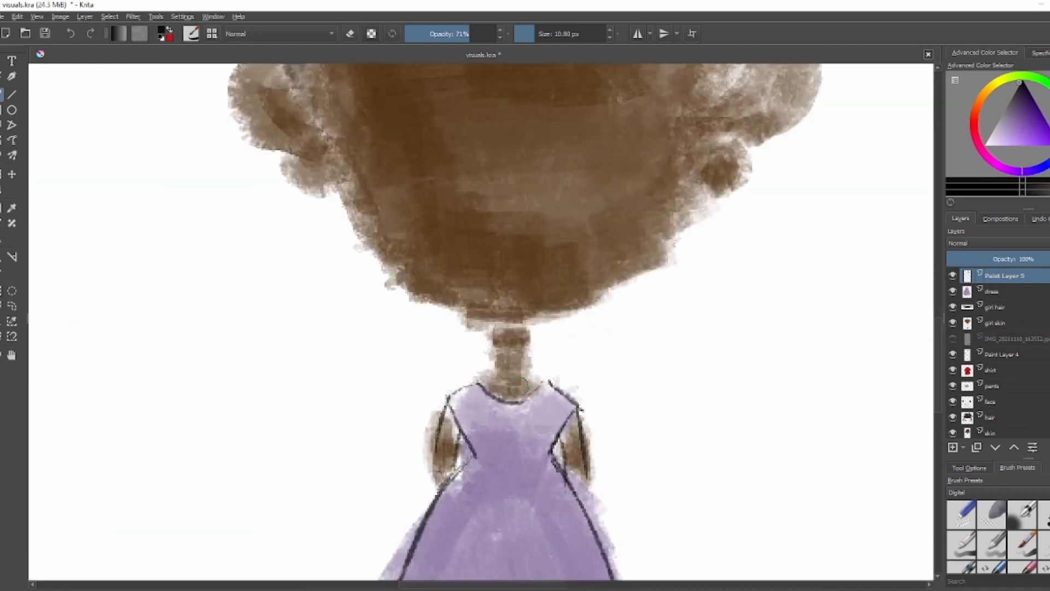
pyautogui.scroll(-3, 578, 474)
pyautogui.scroll(3, 577, 429)
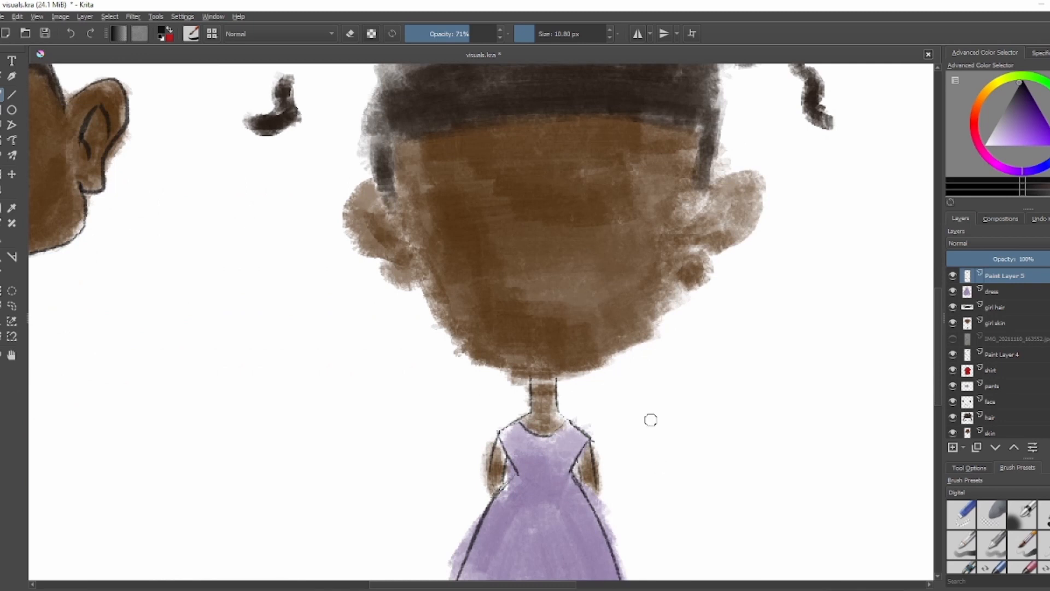
# Show the sketch photo, hide the girl skin layer, and outline the jaw with a thinner brush, redoing poor strokes.
pyautogui.click(953, 338)
pyautogui.click(953, 323)
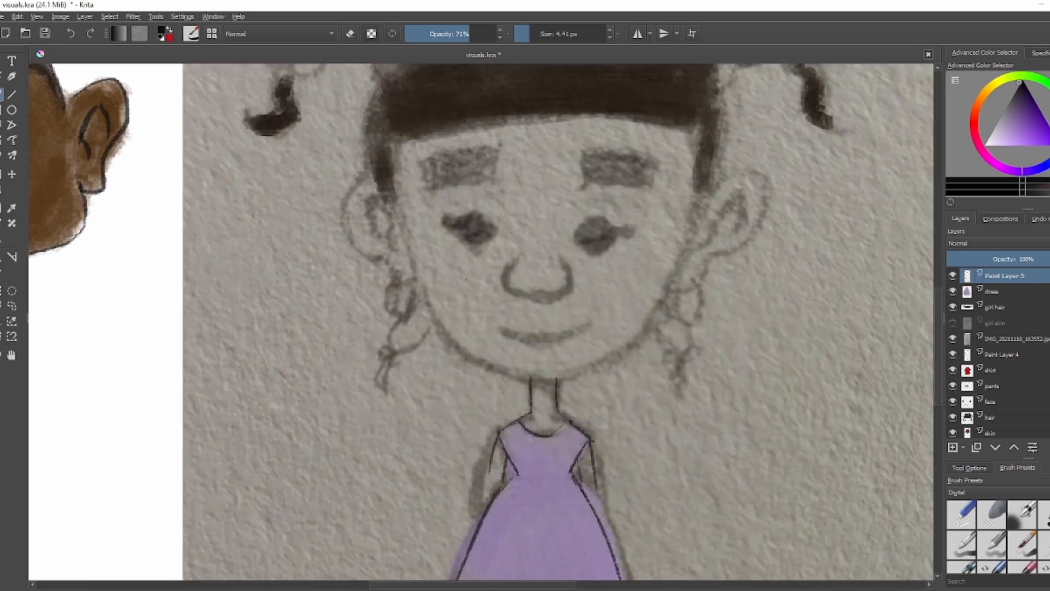
pyautogui.scroll(2, 589, 286)
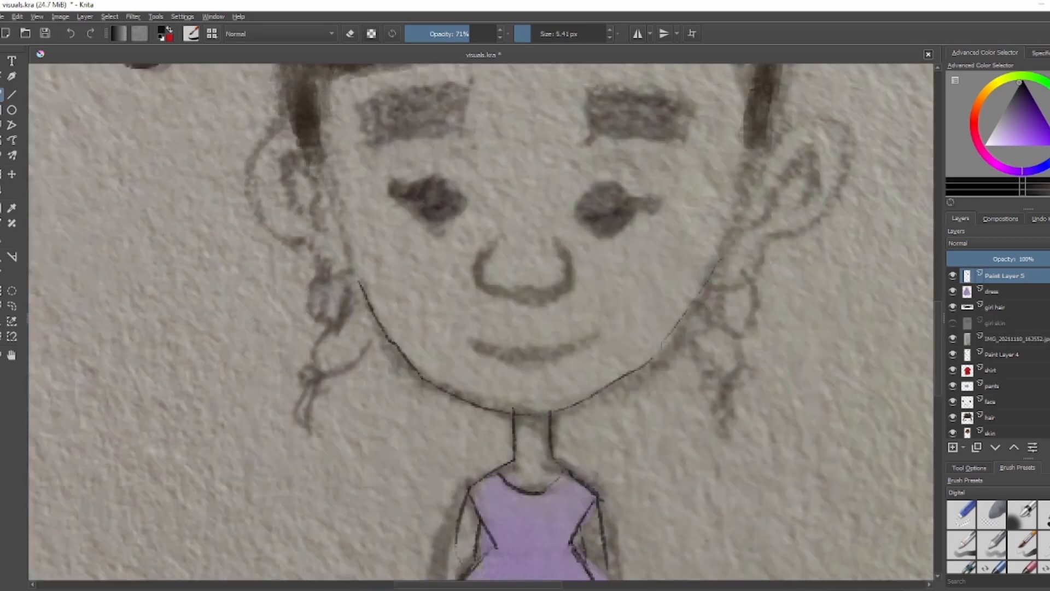
pyautogui.hotkey('ctrl', 'z')
pyautogui.hotkey('ctrl', 'z')
pyautogui.moveTo(666, 353); pyautogui.dragTo(550, 412)
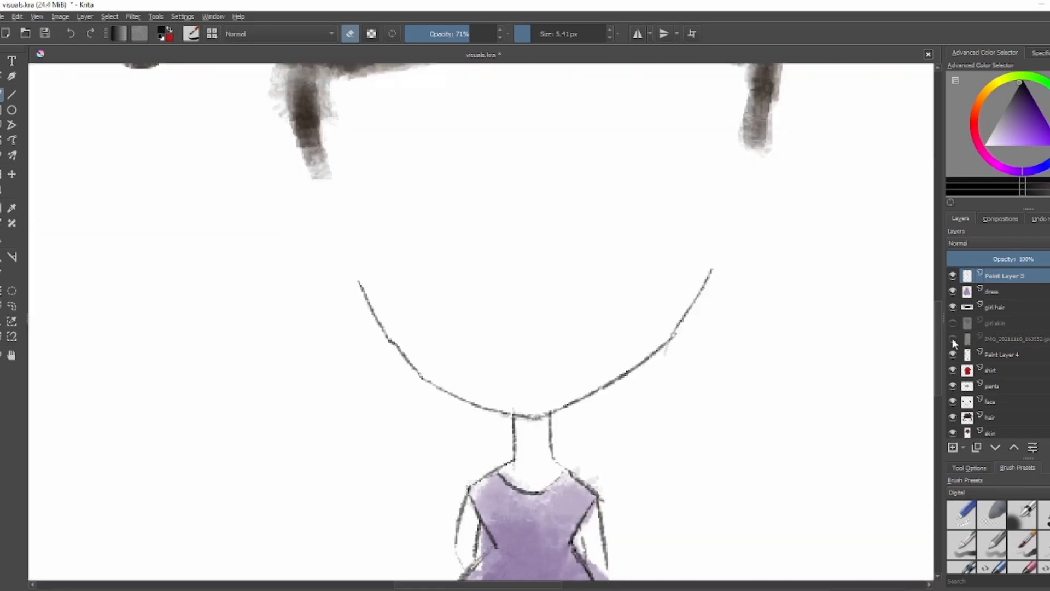
# Erase the left half of the jawline and redraw it along the sketch.
pyautogui.scroll(-4, 386, 336)
pyautogui.scroll(4, 387, 336)
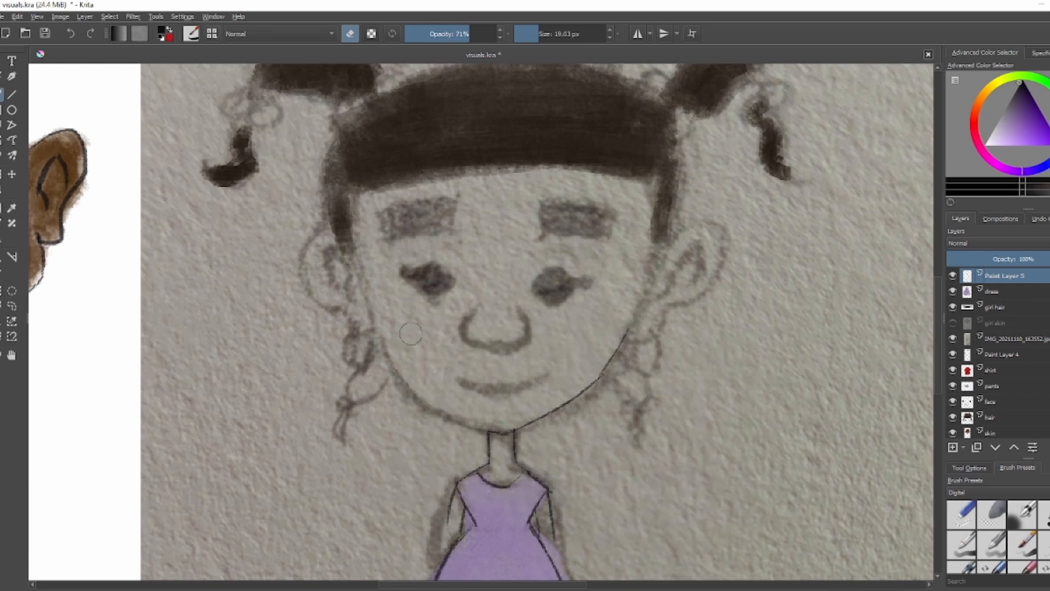
pyautogui.press('e')
pyautogui.moveTo(377, 325); pyautogui.dragTo(389, 354)
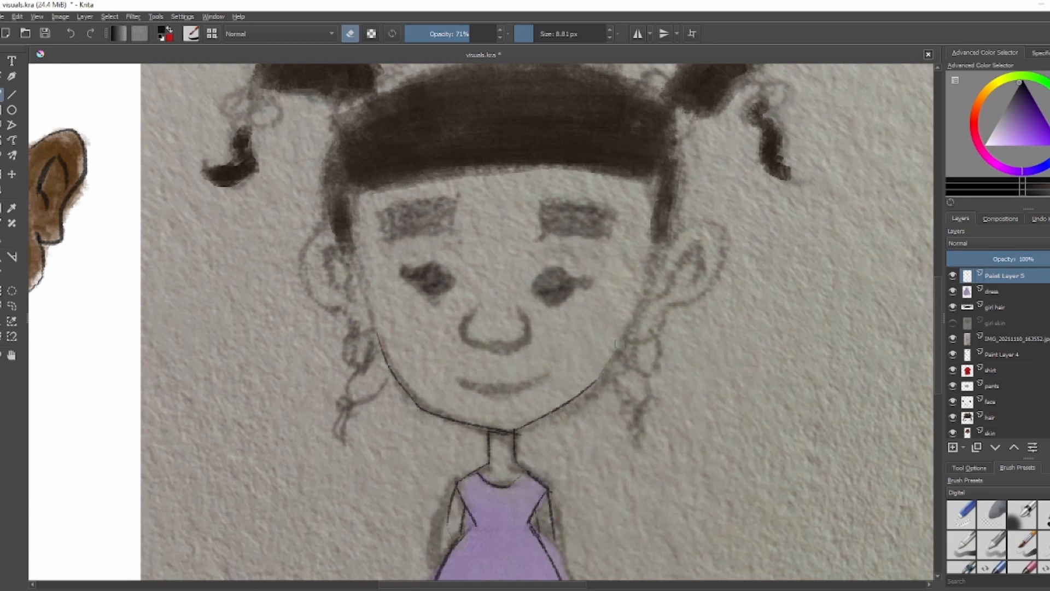
pyautogui.scroll(-4, 605, 373)
pyautogui.scroll(4, 477, 403)
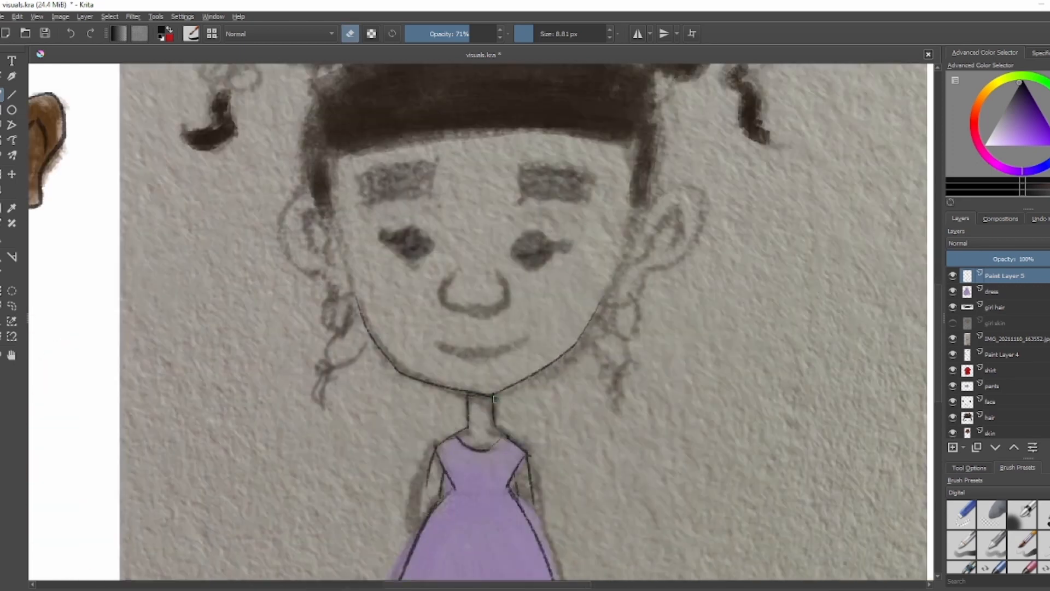
# Outline both of the girl's ears in black, undoing left ear strokes that stray from the sketch.
pyautogui.moveTo(652, 200); pyautogui.dragTo(696, 228)
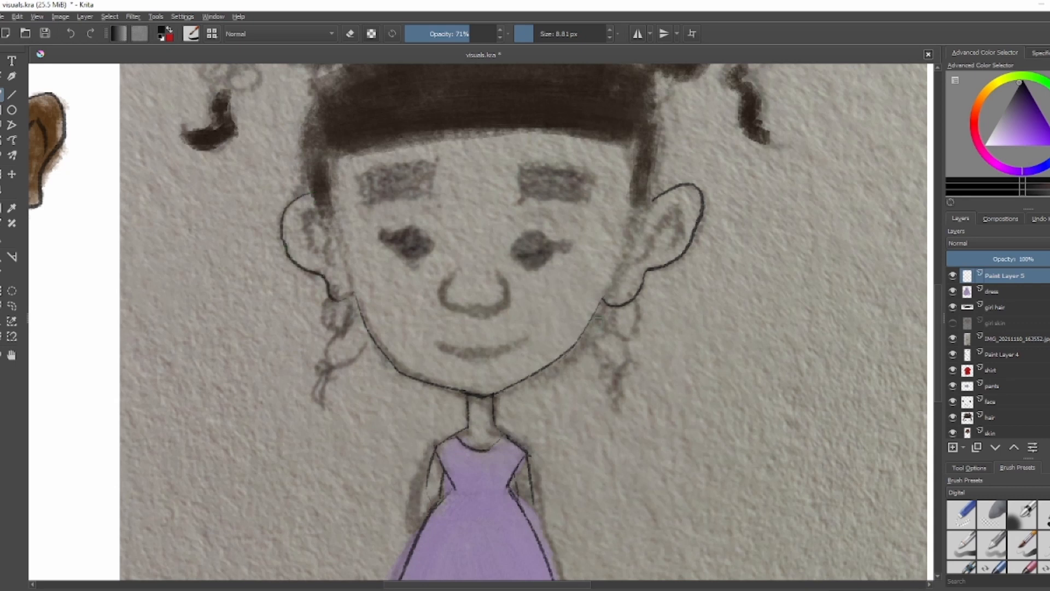
pyautogui.hotkey('ctrl', 'z')
pyautogui.moveTo(312, 194)
pyautogui.mouseDown()
pyautogui.moveTo(293, 257)
pyautogui.moveTo(318, 315)
pyautogui.moveTo(270, 231)
pyautogui.mouseUp()
pyautogui.hotkey('ctrl', 'z')
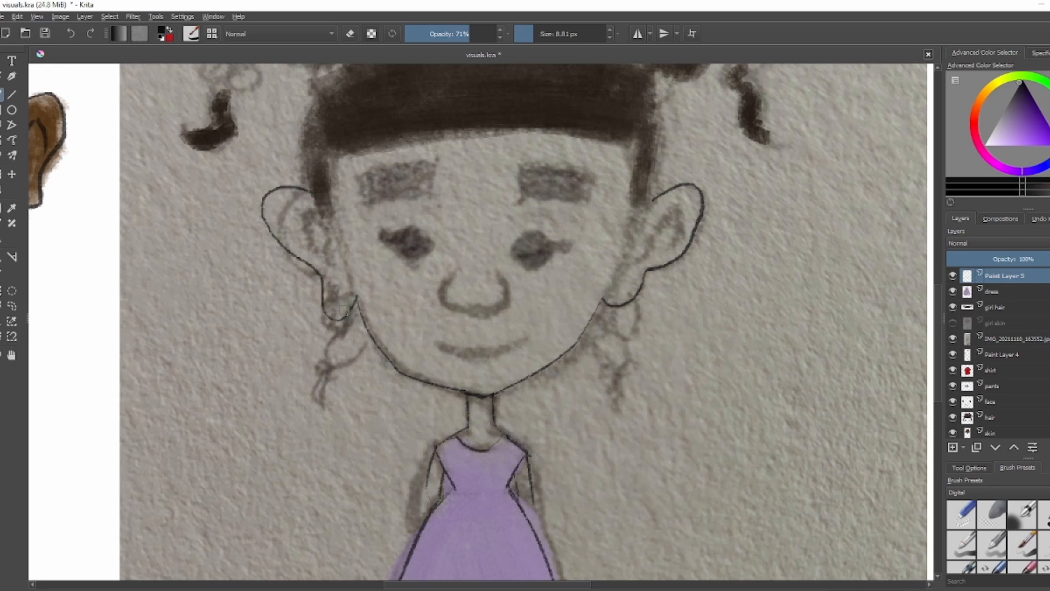
pyautogui.hotkey('ctrl', 'z')
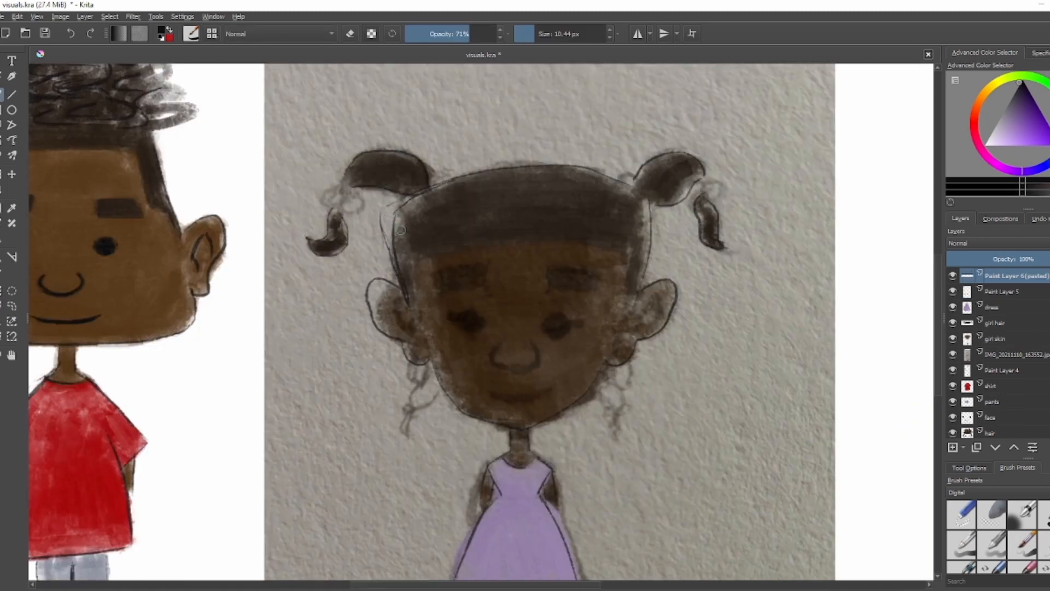
# Erase the stray line beside the left edge of the girl's hair and hide the sketch photo.
pyautogui.moveTo(389, 223); pyautogui.dragTo(385, 250)
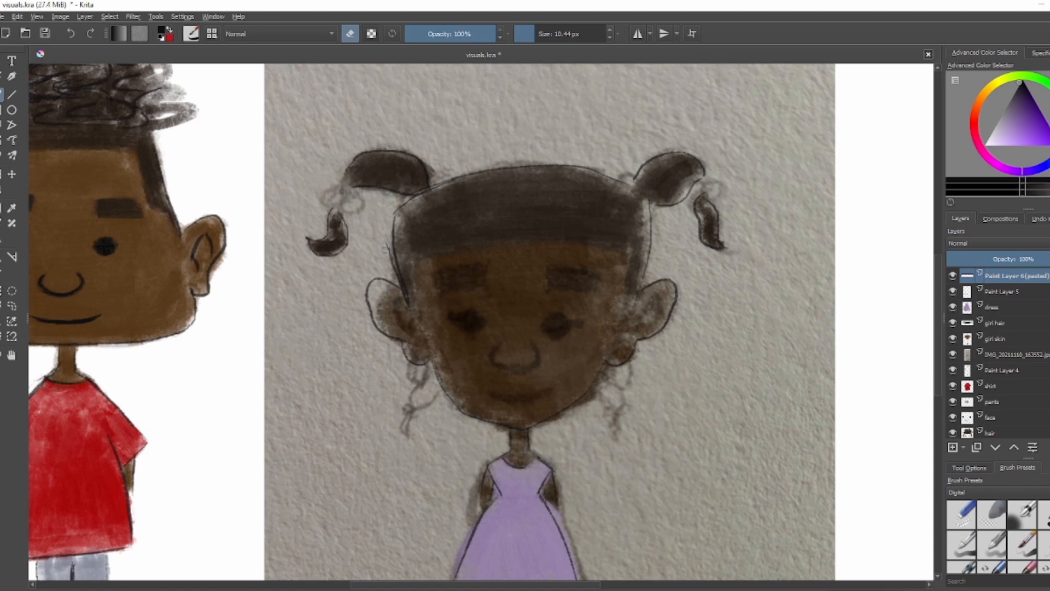
pyautogui.click(953, 338)
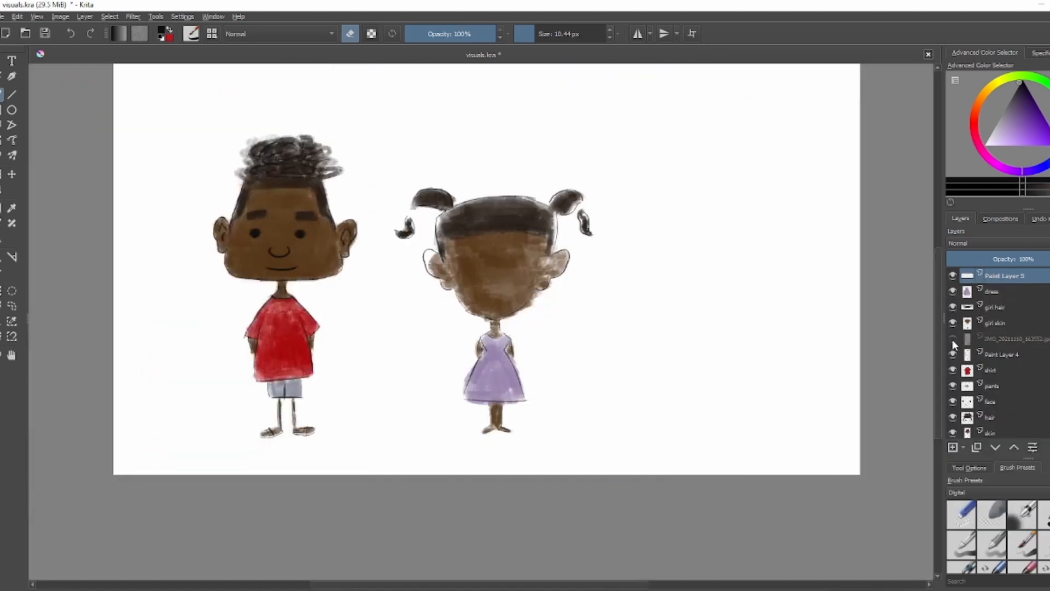
# On the girl skin layer, fill the girl's face and ears with sampled brown using the fourth favourite brush.
pyautogui.click(996, 323)
pyautogui.scroll(1, 448, 270)
pyautogui.click(212, 34)
pyautogui.click(422, 93)
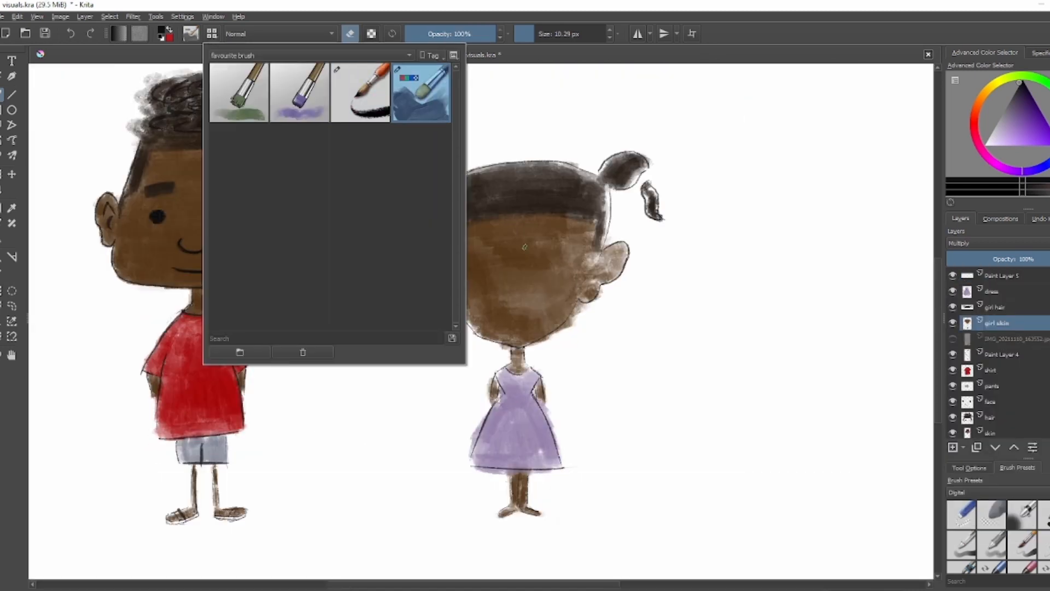
pyautogui.keyDown('ctrl'); pyautogui.click(510, 228); pyautogui.keyUp('ctrl')
pyautogui.moveTo(460, 279); pyautogui.dragTo(499, 243)
pyautogui.moveTo(421, 253); pyautogui.dragTo(429, 269)
pyautogui.moveTo(597, 261)
pyautogui.mouseDown()
pyautogui.moveTo(614, 261)
pyautogui.moveTo(590, 274)
pyautogui.mouseUp()
pyautogui.moveTo(475, 268)
pyautogui.mouseDown()
pyautogui.moveTo(448, 282)
pyautogui.moveTo(513, 289)
pyautogui.moveTo(469, 247)
pyautogui.moveTo(518, 221)
pyautogui.moveTo(584, 231)
pyautogui.moveTo(474, 305)
pyautogui.moveTo(546, 317)
pyautogui.moveTo(581, 252)
pyautogui.moveTo(428, 252)
pyautogui.moveTo(446, 283)
pyautogui.moveTo(589, 273)
pyautogui.moveTo(591, 291)
pyautogui.moveTo(487, 321)
pyautogui.moveTo(575, 301)
pyautogui.moveTo(427, 272)
pyautogui.mouseUp()
# Paint the girl's neck and both arms brown with a smaller brush and save the file.
pyautogui.press('e')
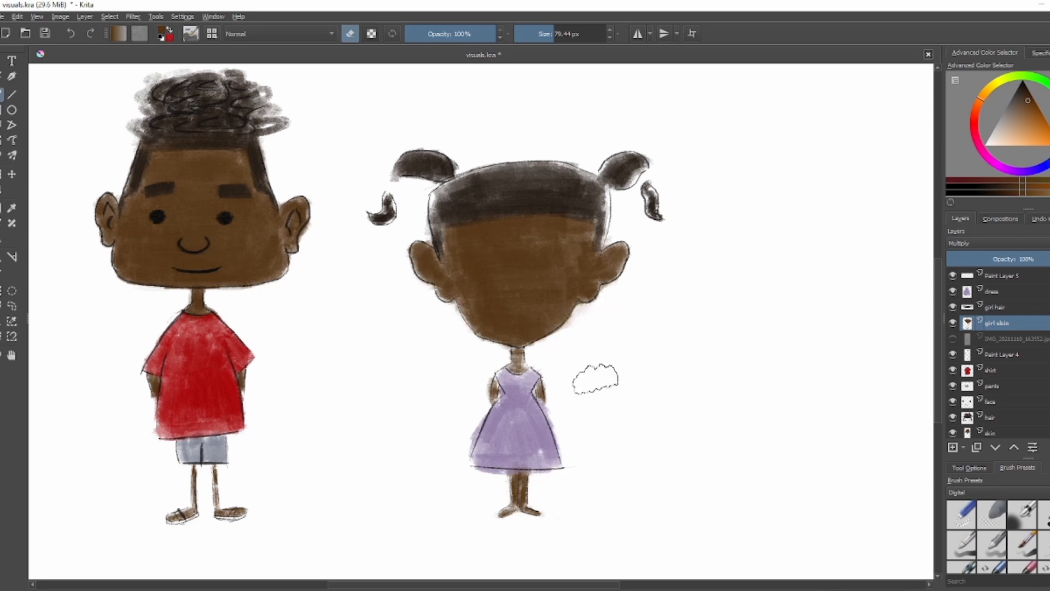
pyautogui.rightClick(563, 346)
pyautogui.rightClick(563, 345)
pyautogui.press('e')
pyautogui.scroll(2, 539, 396)
pyautogui.click(542, 34)
pyautogui.moveTo(493, 307); pyautogui.dragTo(502, 342)
pyautogui.moveTo(450, 366); pyautogui.dragTo(448, 397)
pyautogui.moveTo(538, 367); pyautogui.dragTo(541, 406)
pyautogui.hotkey('ctrl', 's')
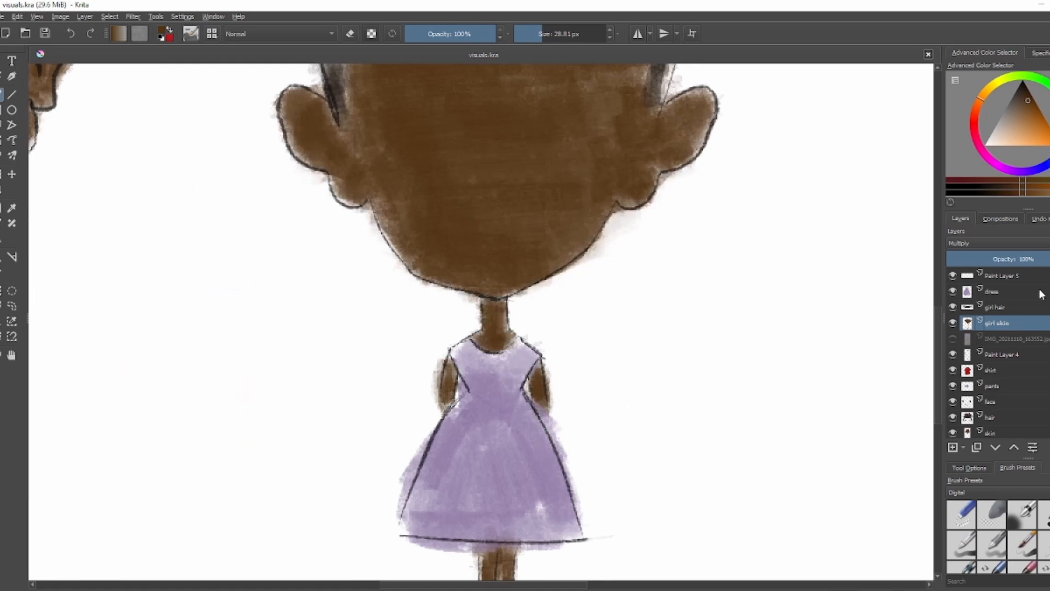
# Fill the girl's dress more evenly with its sampled purple on the dress layer.
pyautogui.click(1040, 291)
pyautogui.rightClick(461, 345)
pyautogui.keyDown('ctrl'); pyautogui.click(459, 350); pyautogui.keyUp('ctrl')
pyautogui.moveTo(470, 362); pyautogui.dragTo(525, 362)
pyautogui.moveTo(471, 443)
pyautogui.mouseDown()
pyautogui.moveTo(437, 506)
pyautogui.moveTo(547, 519)
pyautogui.mouseUp()
# Erase the purple spilling outside the dress outline along both sides and beneath the hem.
pyautogui.press('e')
pyautogui.moveTo(424, 438); pyautogui.dragTo(391, 492)
pyautogui.moveTo(553, 402); pyautogui.dragTo(580, 512)
pyautogui.moveTo(937, 350); pyautogui.dragTo(937, 367)
pyautogui.click(538, 34)
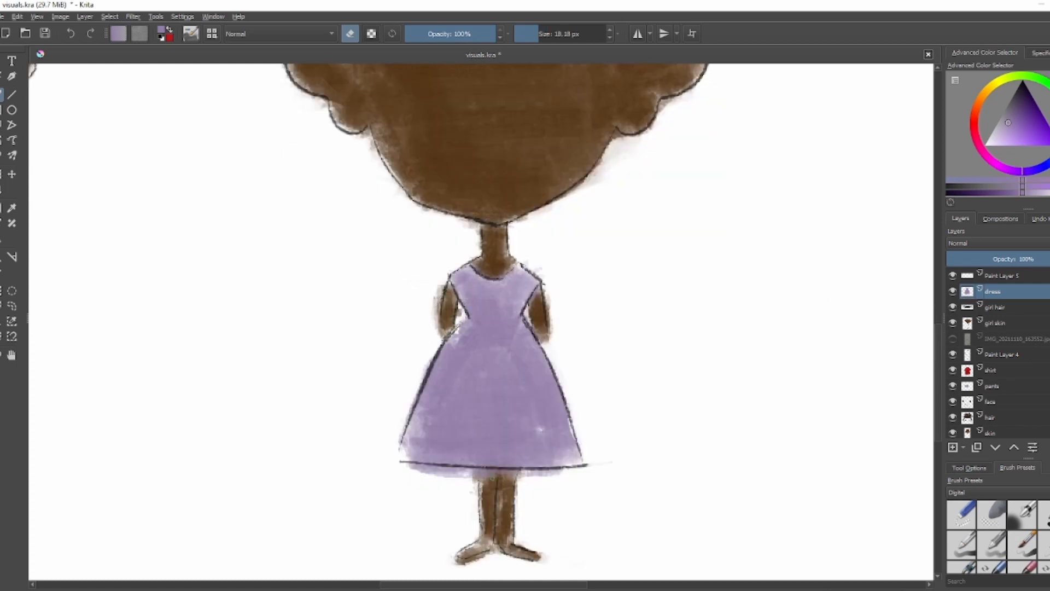
pyautogui.moveTo(410, 472); pyautogui.dragTo(563, 475)
pyautogui.moveTo(481, 475); pyautogui.dragTo(431, 471)
# Touch up the girl's legs on the girl skin layer with sampled brown and erase paint outside their outline.
pyautogui.click(994, 323)
pyautogui.moveTo(938, 355); pyautogui.dragTo(937, 365)
pyautogui.rightClick(482, 340)
pyautogui.click(493, 386)
pyautogui.press('e')
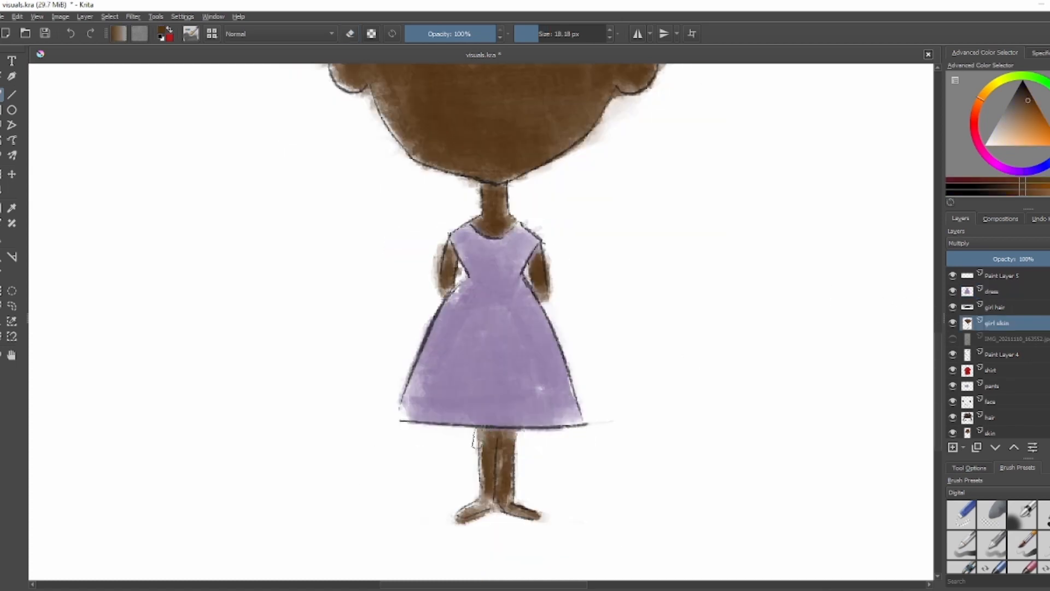
pyautogui.press('e')
pyautogui.moveTo(481, 432); pyautogui.dragTo(485, 444)
pyautogui.press('e')
pyautogui.moveTo(489, 431); pyautogui.dragTo(486, 479)
# Erase stray brown paint around the girl's arms and save the file.
pyautogui.press('2')
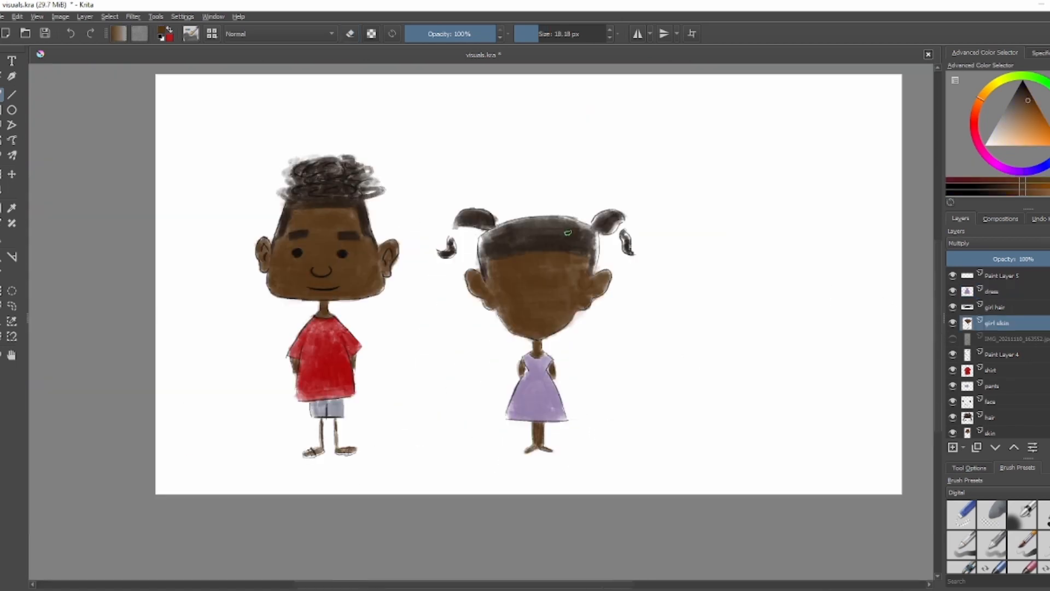
pyautogui.scroll(3, 568, 232)
pyautogui.press('e')
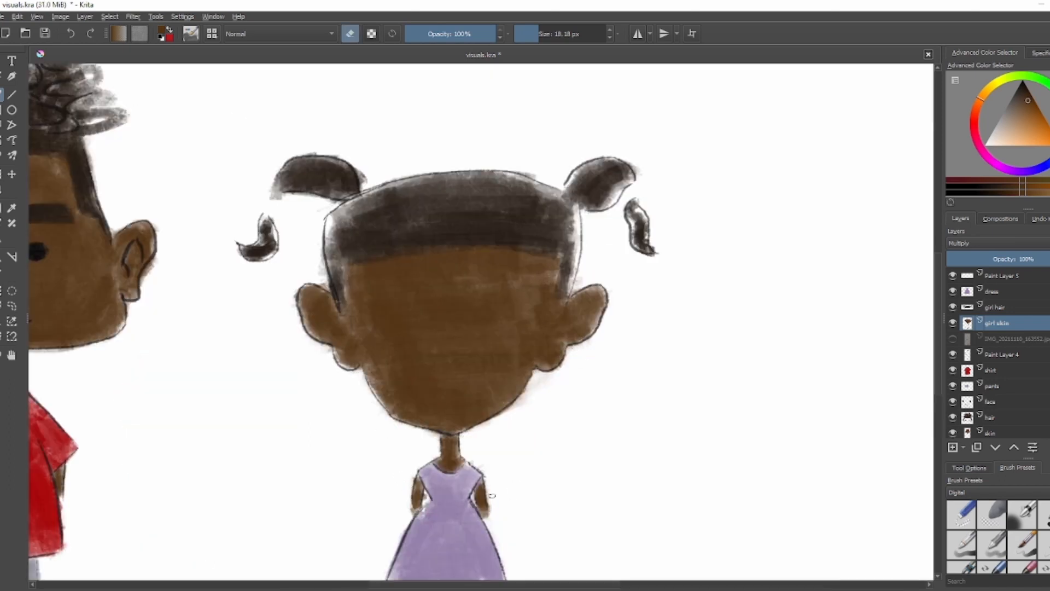
pyautogui.press('2')
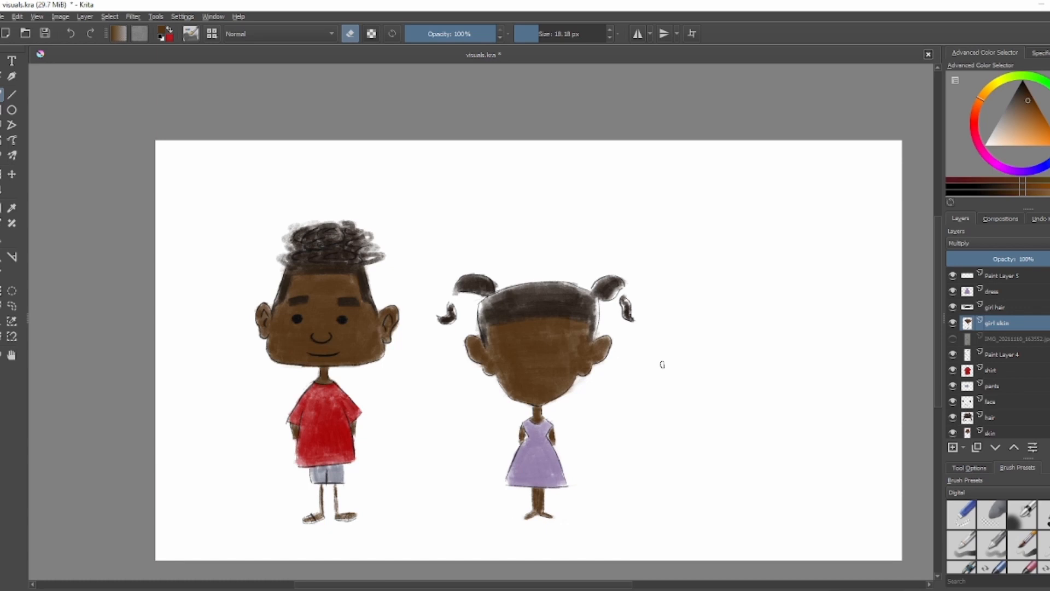
pyautogui.hotkey('ctrl', 's')
# Paint the girl's hair darker and more solid on the girl hair layer.
pyautogui.scroll(2, 539, 365)
pyautogui.press('e')
pyautogui.click(1017, 307)
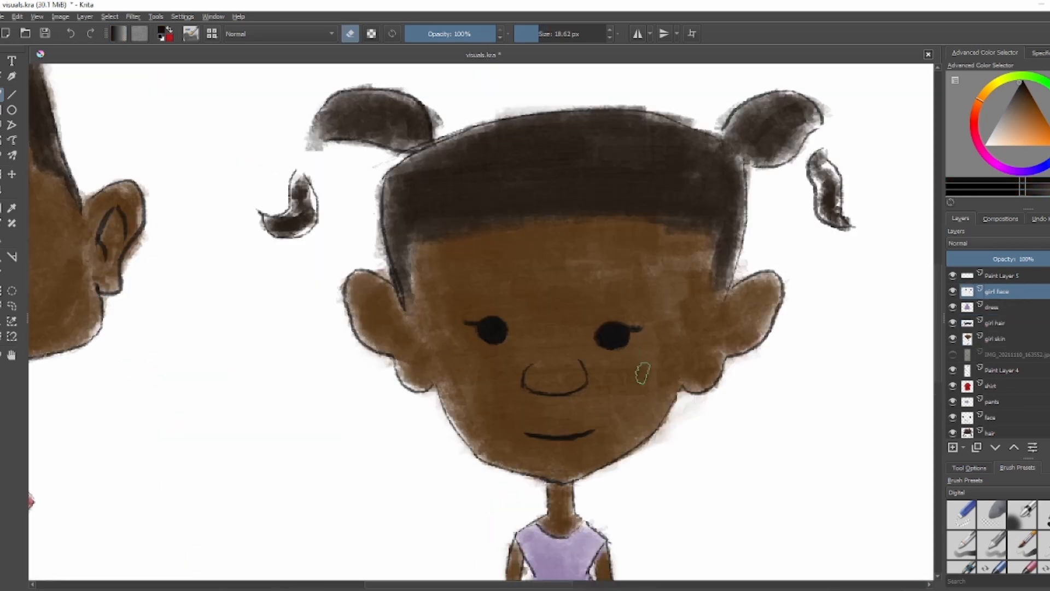
# Show the sketch photo, trace the girl's left eyebrow with a polygonal selection, and fill it dark brown.
pyautogui.click(953, 354)
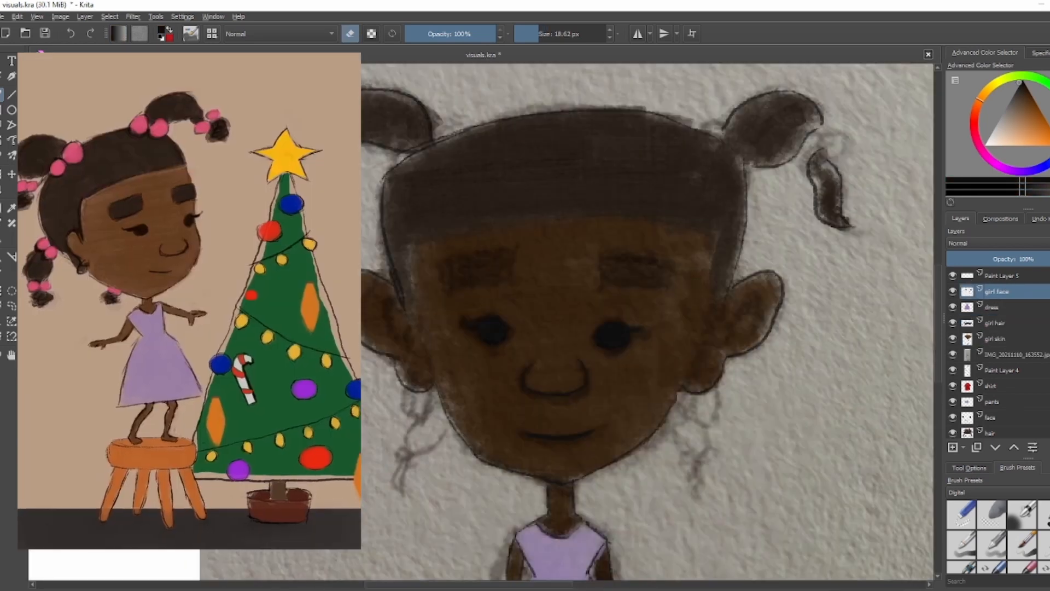
pyautogui.rightClick(612, 188)
pyautogui.click(611, 162)
pyautogui.click(1, 306)
pyautogui.click(517, 247)
pyautogui.click(511, 282)
pyautogui.click(449, 291)
pyautogui.click(437, 263)
pyautogui.click(516, 247)
pyautogui.press('b')
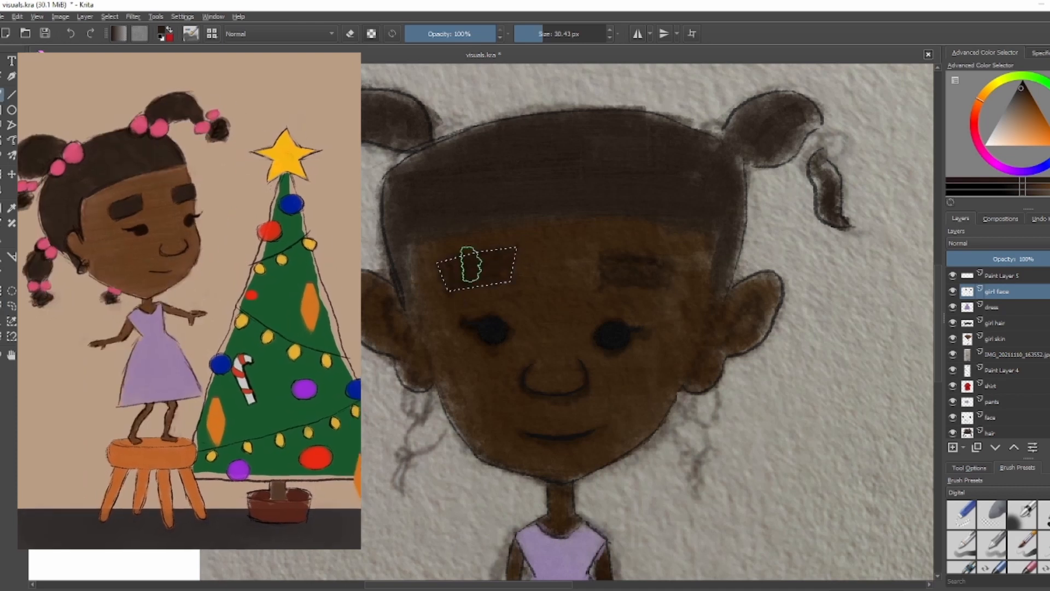
pyautogui.moveTo(469, 265); pyautogui.dragTo(497, 270)
# Trace and fill the girl's right eyebrow the same way, then hide the sketch photo and deselect.
pyautogui.click(1, 306)
pyautogui.click(602, 253)
pyautogui.click(603, 284)
pyautogui.click(668, 290)
pyautogui.click(673, 262)
pyautogui.click(602, 254)
pyautogui.moveTo(661, 284); pyautogui.dragTo(615, 268)
pyautogui.click(953, 354)
pyautogui.click(2, 290)
pyautogui.click(867, 311)
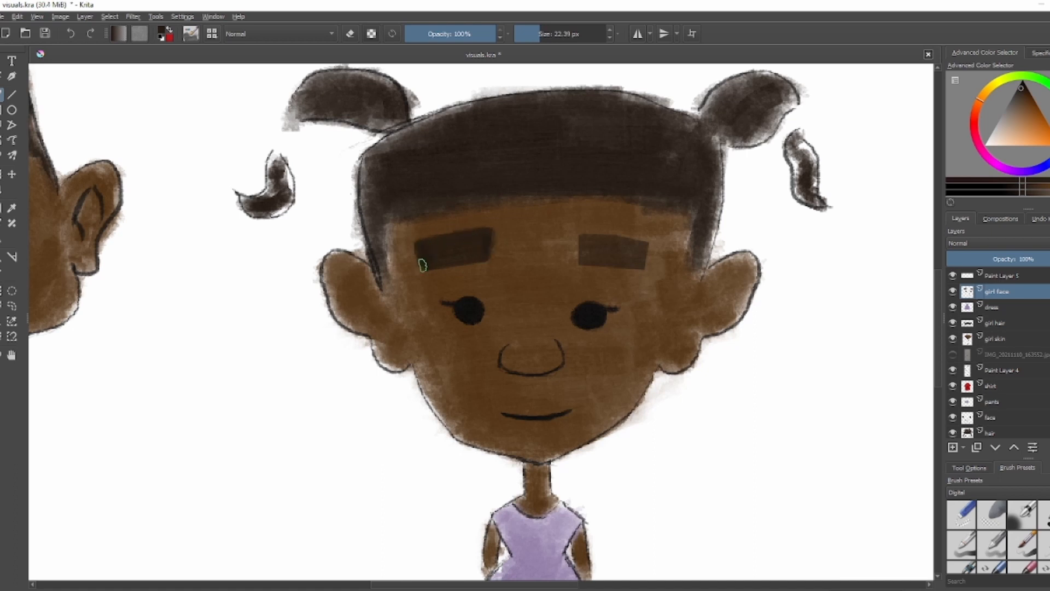
# Darken the edges of the girl's eyebrows with a smaller brush.
pyautogui.moveTo(586, 235); pyautogui.dragTo(647, 240)
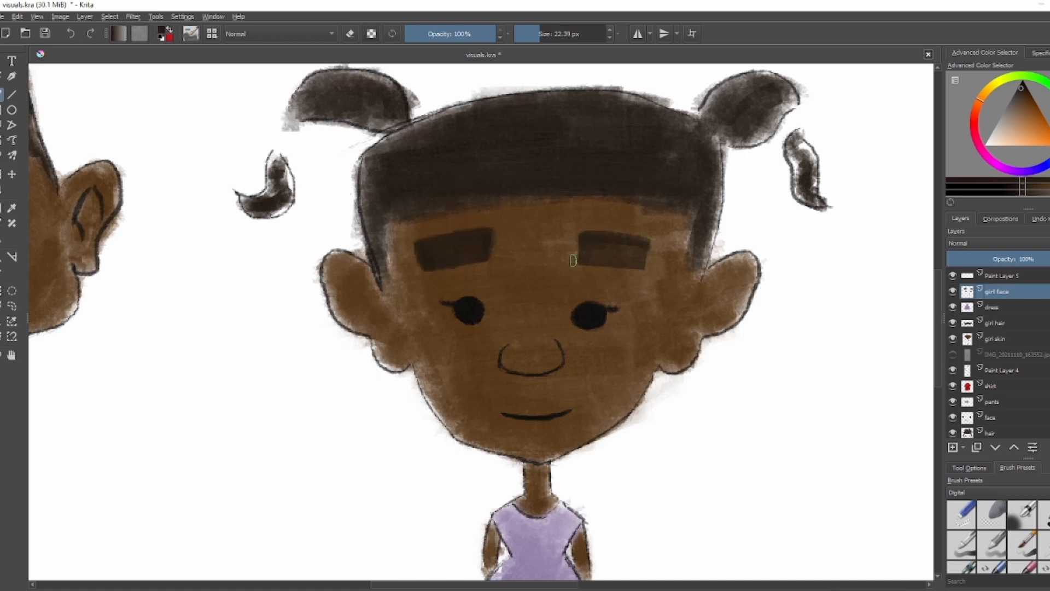
pyautogui.moveTo(573, 260); pyautogui.dragTo(632, 265)
pyautogui.scroll(-4, 684, 274)
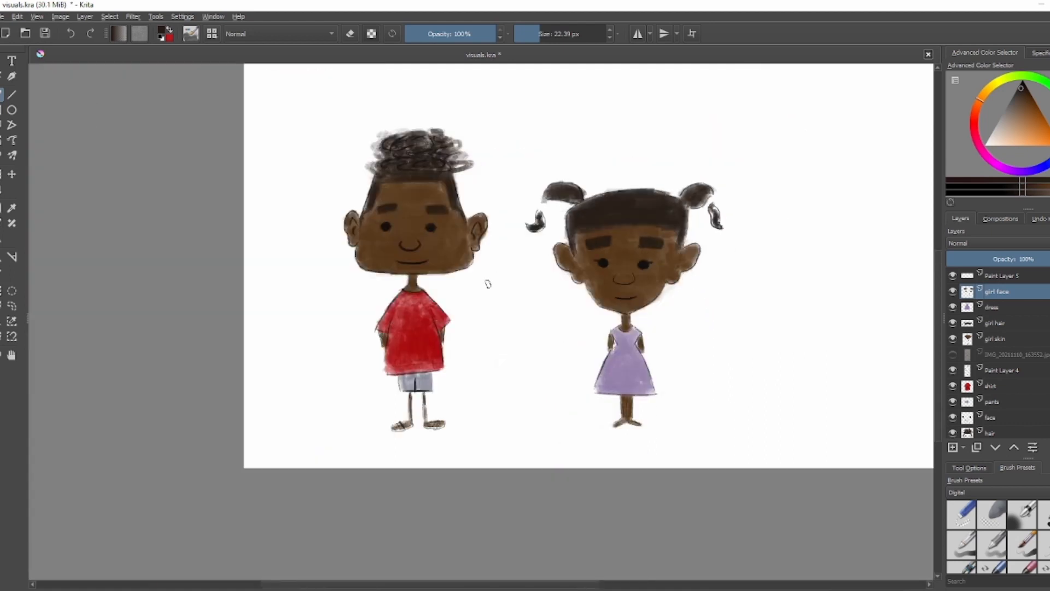
pyautogui.scroll(2, 614, 286)
pyautogui.click(953, 371)
pyautogui.click(953, 371)
# Draw the girl's inner-ear lines in black on Paint Layer 5 over the sketch photo, then hide the photo.
pyautogui.click(1002, 276)
pyautogui.scroll(1, 833, 289)
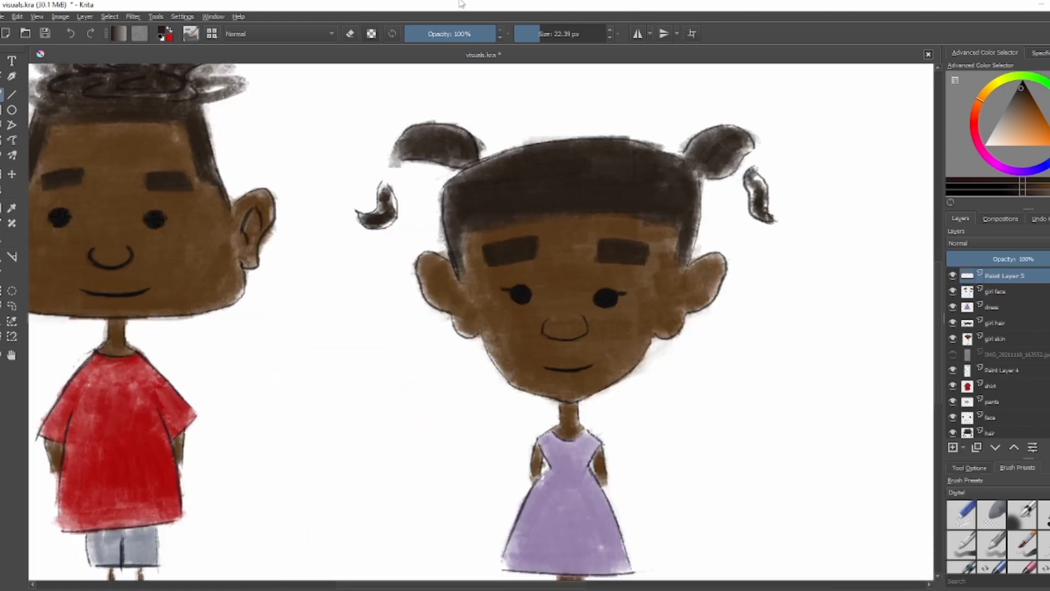
pyautogui.click(212, 34)
pyautogui.click(359, 93)
pyautogui.rightClick(641, 188)
pyautogui.click(640, 158)
pyautogui.click(953, 355)
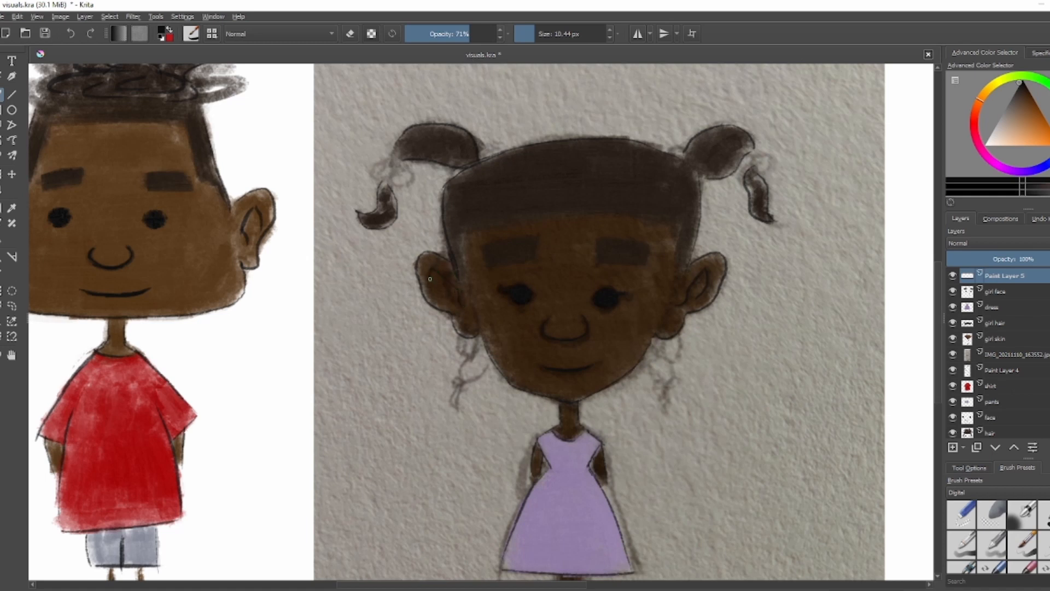
pyautogui.click(954, 355)
pyautogui.scroll(-4, 556, 239)
pyautogui.scroll(4, 556, 240)
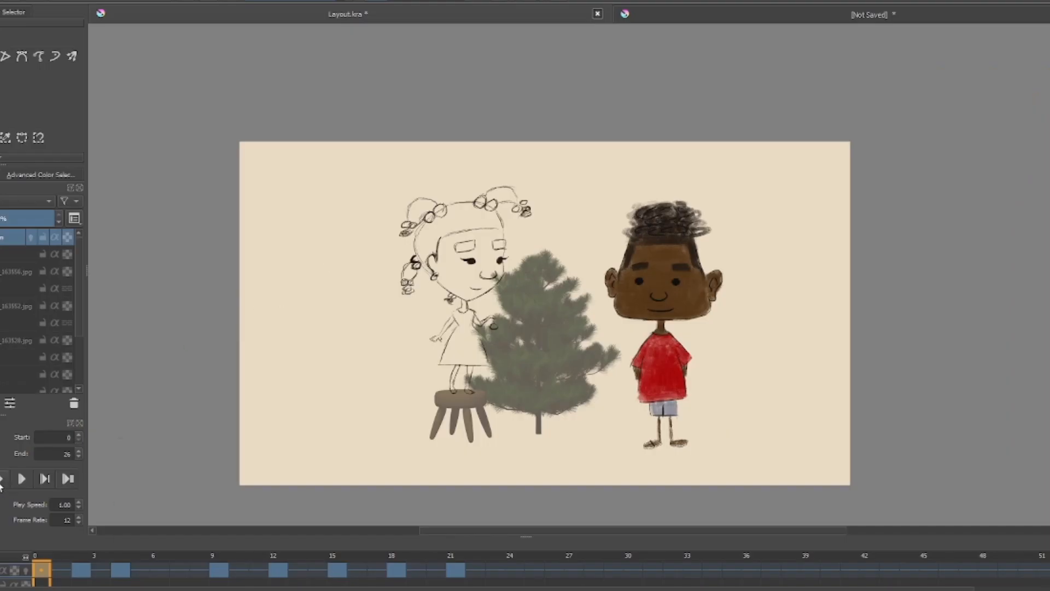
# Switch to the Layout.kra animation and redraw the boy's eyes as closed lids on frame 4.
pyautogui.click(1, 484)
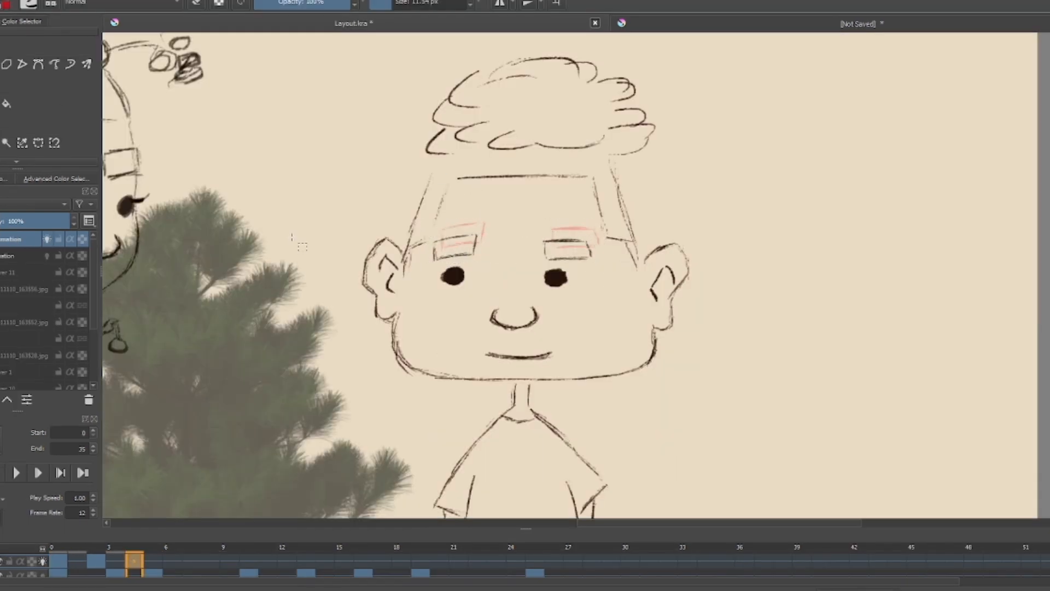
pyautogui.click(0, 142)
pyautogui.moveTo(441, 286)
pyautogui.mouseDown()
pyautogui.moveTo(428, 277)
pyautogui.moveTo(456, 269)
pyautogui.mouseUp()
pyautogui.click(0, 142)
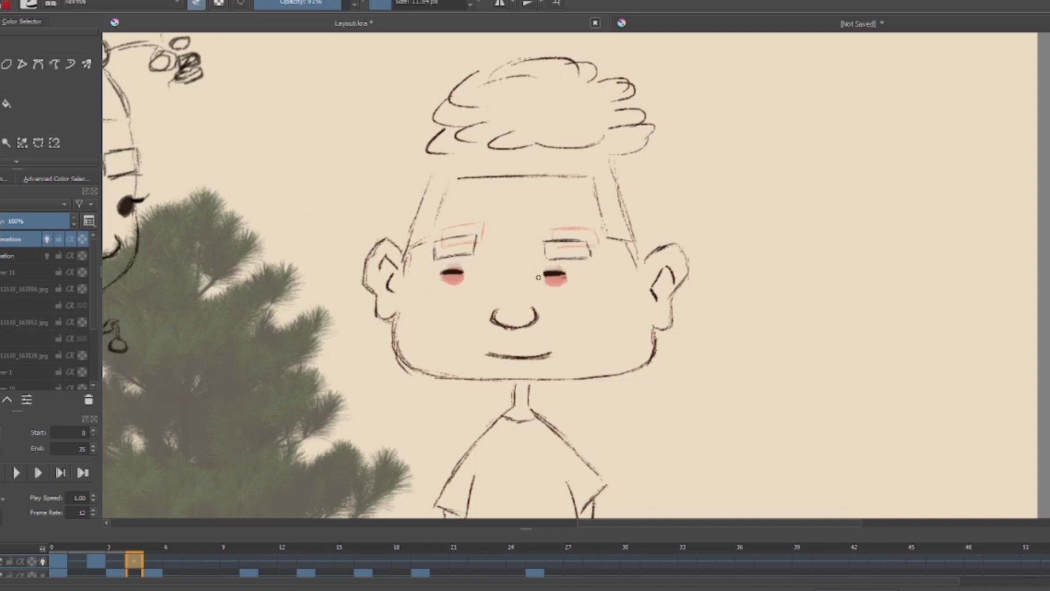
# Move the boy's raised-brow, open-eyed keyframe from frame 2 to frame 6 and turn off the layer's onion skins.
pyautogui.click(95, 559)
pyautogui.keyDown('shift'); pyautogui.click(134, 561); pyautogui.keyUp('shift')
pyautogui.moveTo(135, 560); pyautogui.dragTo(172, 561)
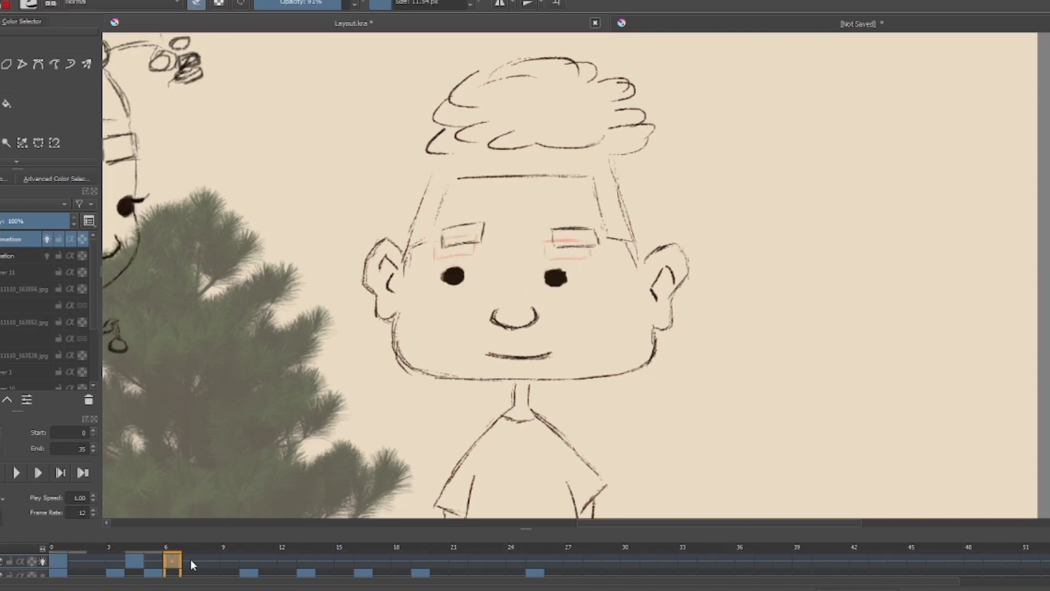
pyautogui.click(58, 561)
pyautogui.click(43, 562)
# Step through the boy's blink frame by frame and play back the animation.
pyautogui.press('Right')
pyautogui.press('Right')
pyautogui.press('Right')
pyautogui.press('Right')
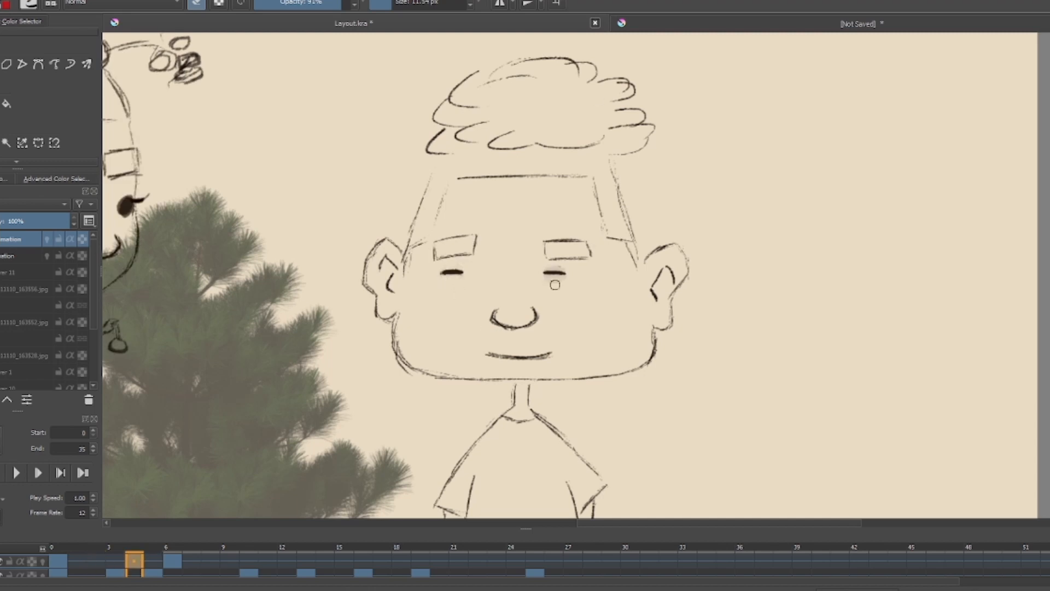
pyautogui.scroll(-4, 623, 270)
pyautogui.press('space')
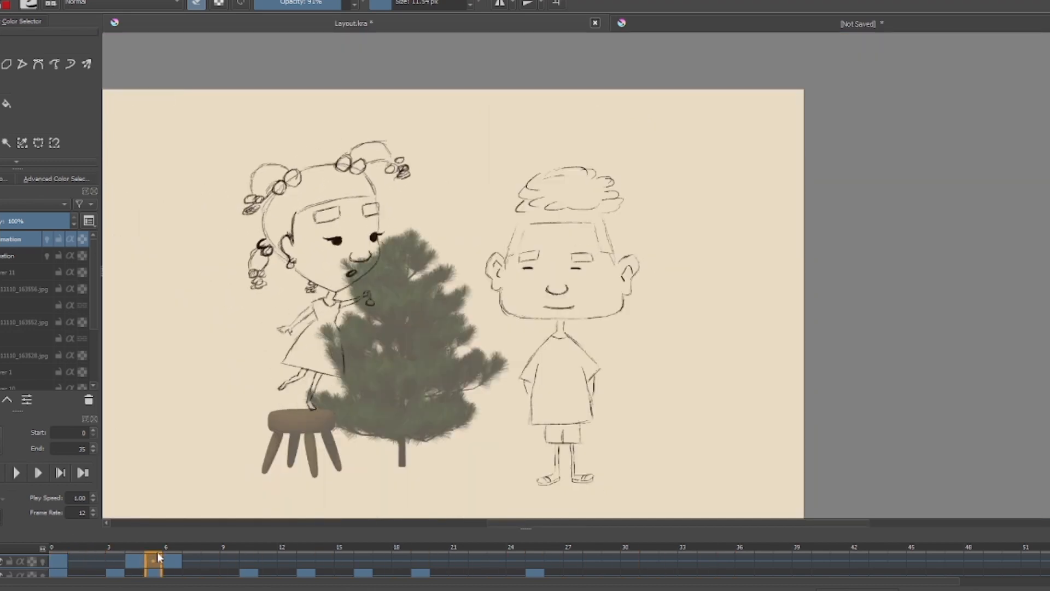
# Move the boy's closed-eye keyframe to frame 3 and replay the animation.
pyautogui.click(114, 560)
pyautogui.press('space')
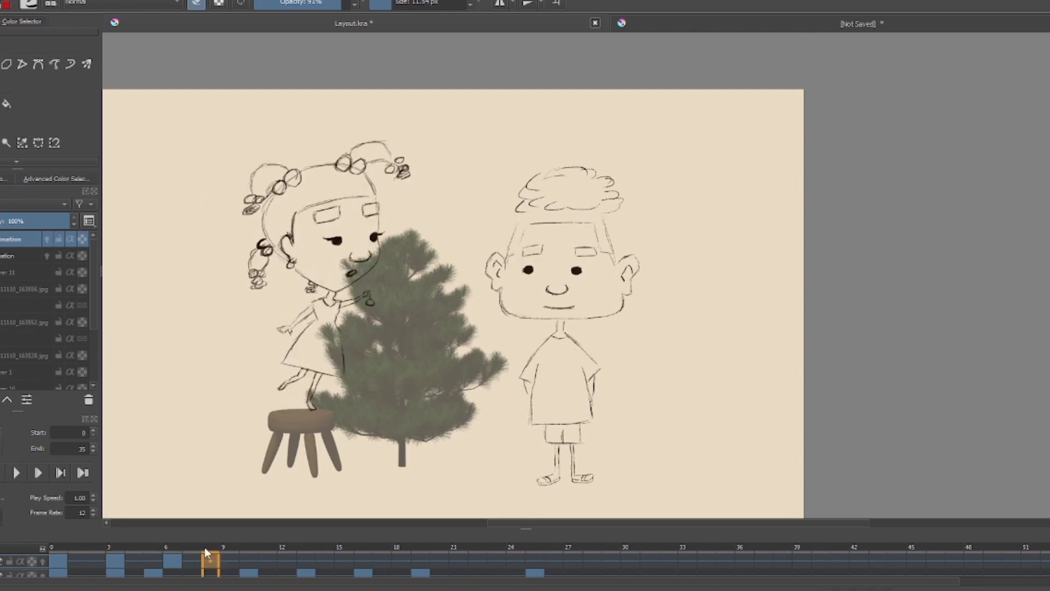
pyautogui.click(305, 557)
pyautogui.moveTo(304, 553)
pyautogui.mouseDown()
pyautogui.moveTo(258, 549)
pyautogui.moveTo(306, 552)
pyautogui.mouseUp()
pyautogui.scroll(2, 558, 298)
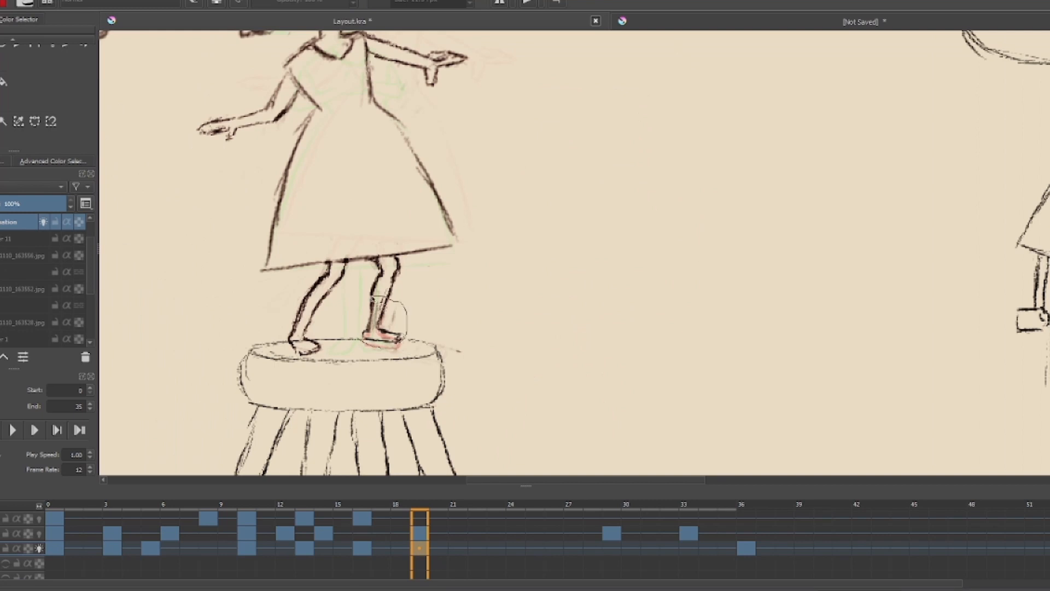
# Adjust the girl's front foot on the stool at frame 19, comparing it with frame 16 and the playback.
pyautogui.press('space')
pyautogui.scroll(-2, 265, 291)
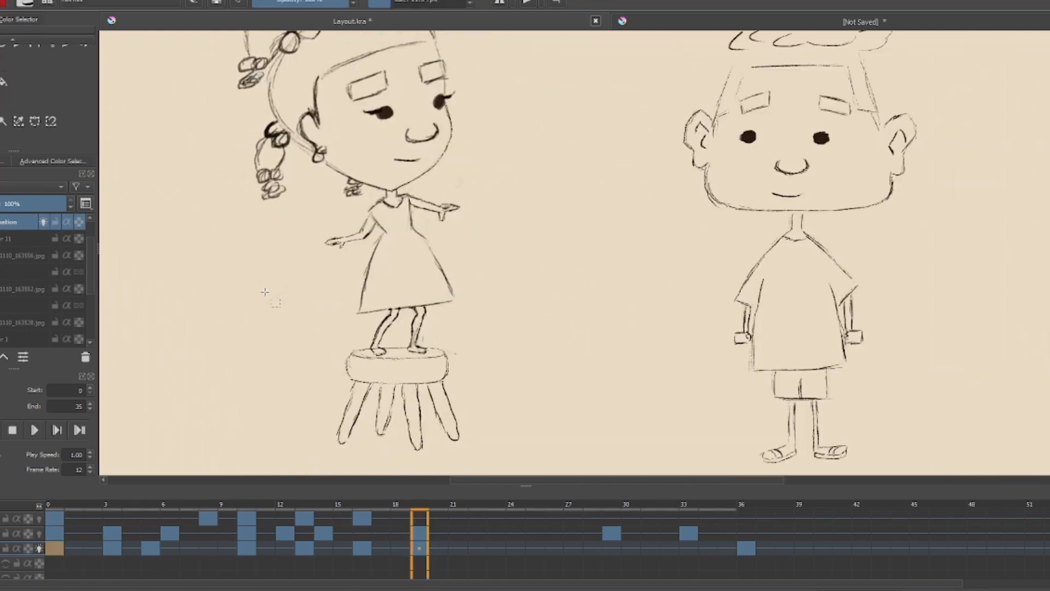
pyautogui.scroll(-1, 265, 292)
pyautogui.press('space')
pyautogui.scroll(3, 220, 241)
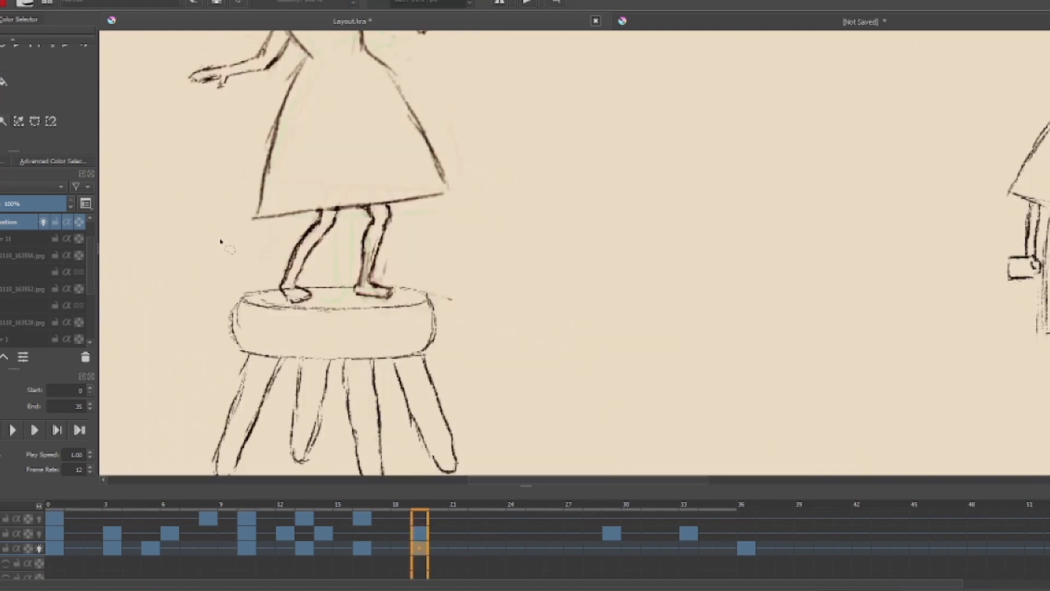
pyautogui.click(363, 548)
pyautogui.click(420, 548)
pyautogui.scroll(2, 350, 292)
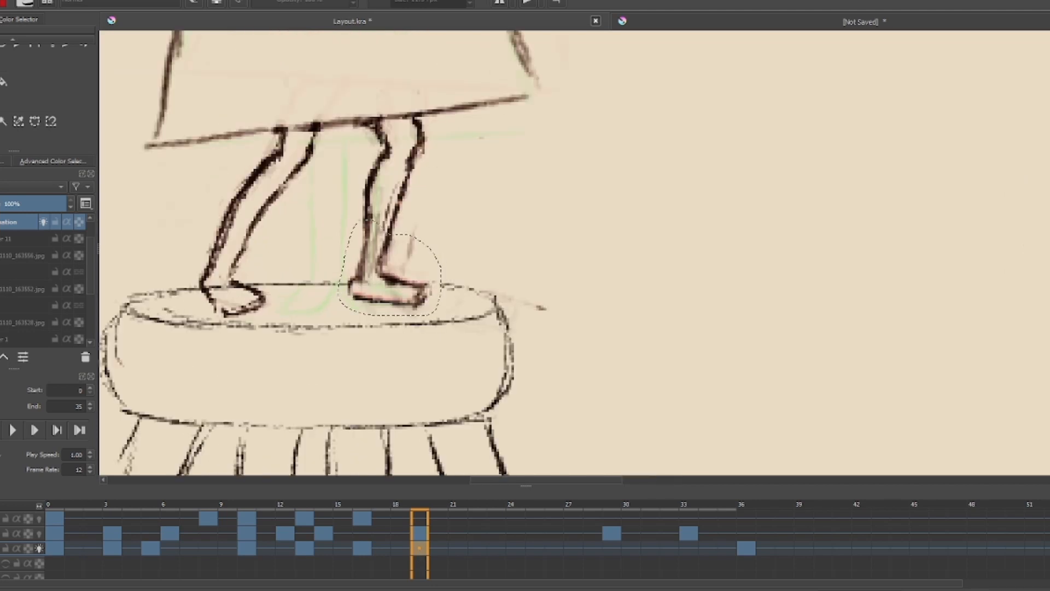
# Play back the whole scene and open the options of the top row's keyframe at frame 8.
pyautogui.scroll(-5, 389, 274)
pyautogui.press('space')
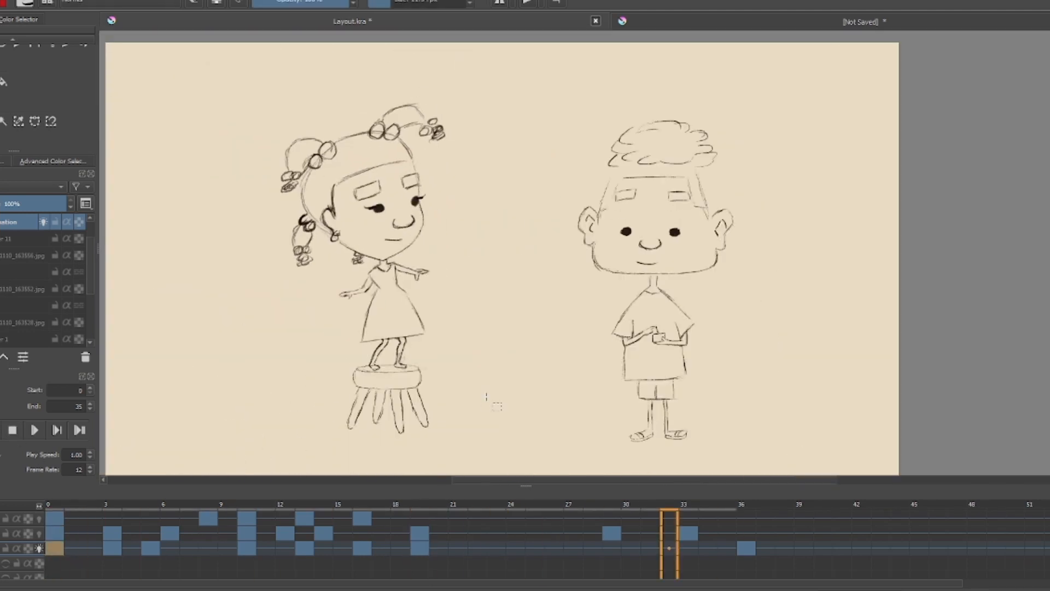
pyautogui.click(207, 518)
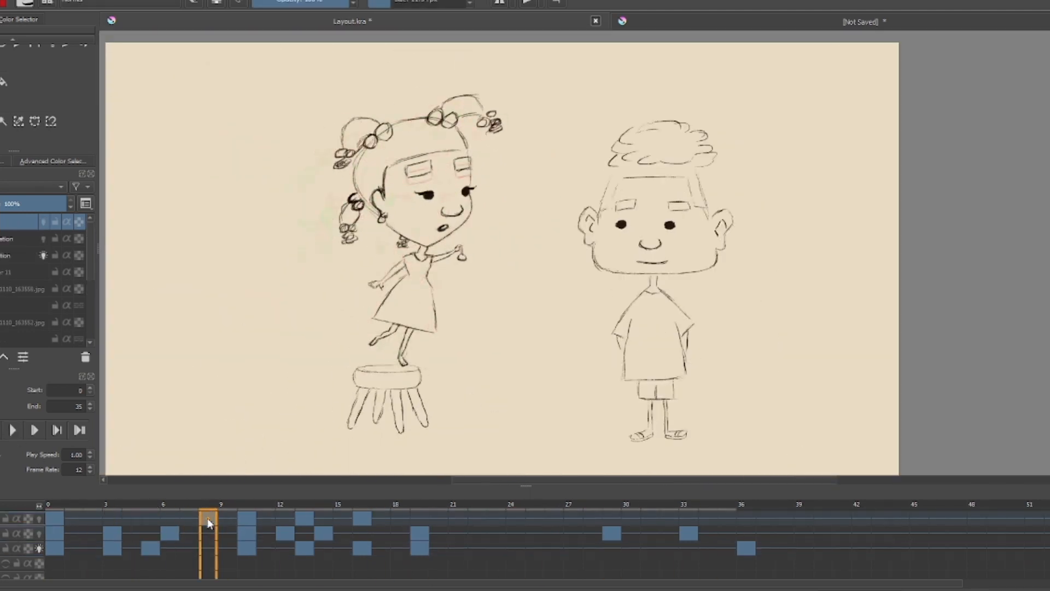
pyautogui.rightClick(208, 517)
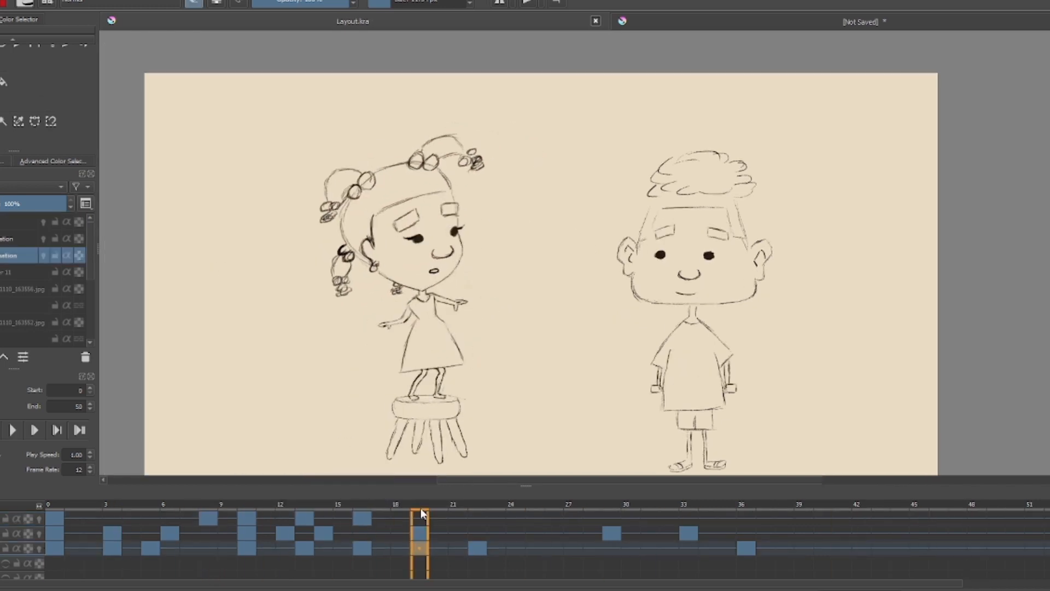
# Move the second row's frame 19 keyframe and the third row's frame 22 keyframe to frame 24, then play back.
pyautogui.moveTo(406, 509); pyautogui.dragTo(402, 509)
pyautogui.moveTo(420, 533); pyautogui.dragTo(516, 533)
pyautogui.moveTo(478, 548); pyautogui.dragTo(516, 546)
pyautogui.click(54, 549)
pyautogui.click(12, 430)
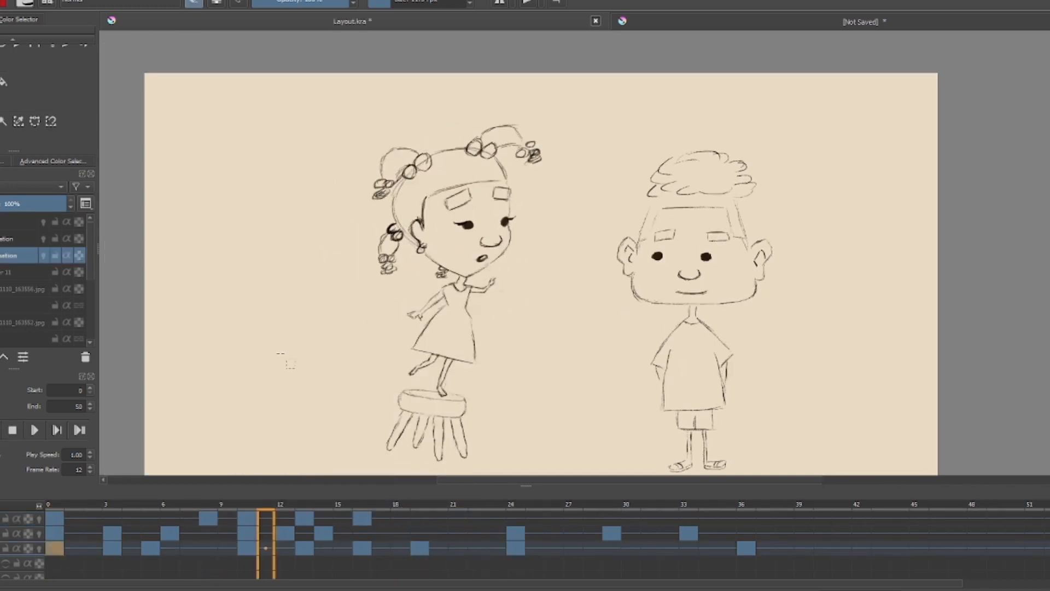
# Shift the keyframes from frame 24 onward later, to frames 27, 39 and 43, and play back the animation.
pyautogui.click(516, 547)
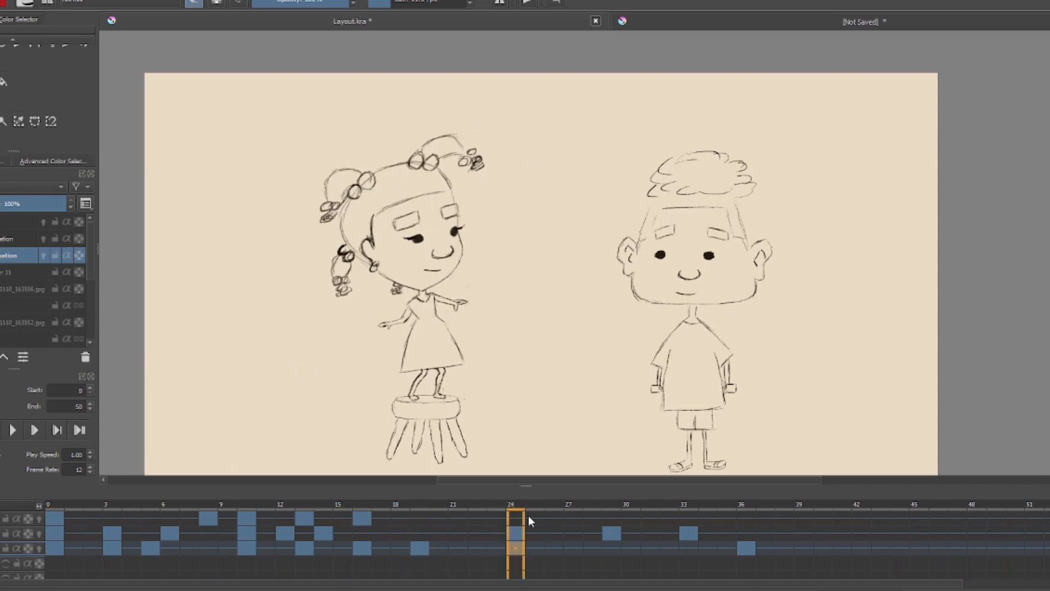
pyautogui.moveTo(516, 547); pyautogui.dragTo(882, 534)
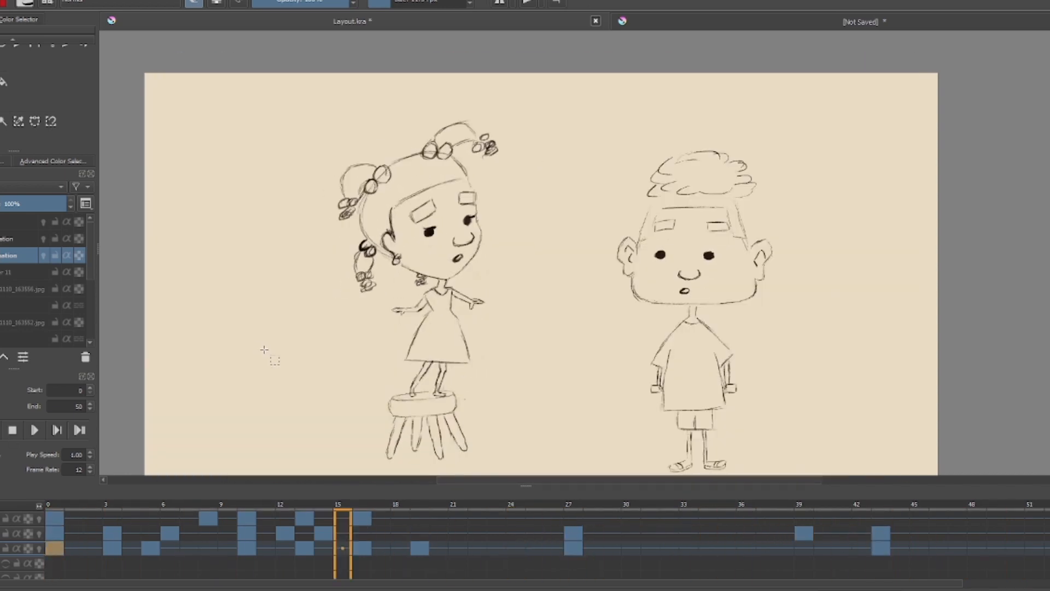
pyautogui.click(12, 431)
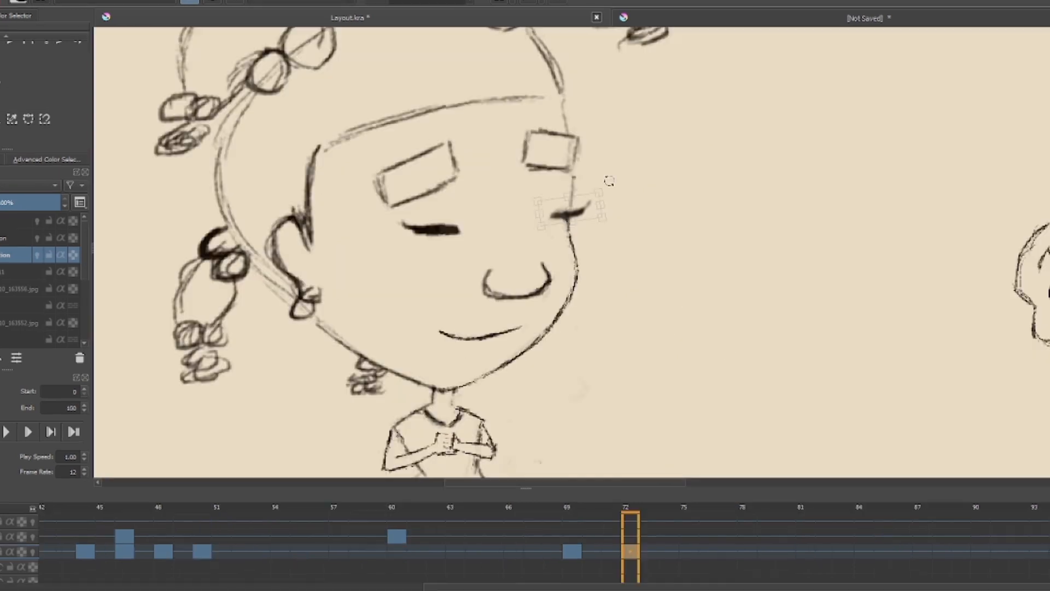
# Select both of the girl's eyebrows and shift them slightly downward on frame 72.
pyautogui.moveTo(601, 191); pyautogui.dragTo(597, 235)
pyautogui.moveTo(457, 133); pyautogui.dragTo(442, 203)
pyautogui.moveTo(551, 131)
pyautogui.mouseDown()
pyautogui.moveTo(464, 128)
pyautogui.moveTo(562, 140)
pyautogui.mouseUp()
pyautogui.press('t')
pyautogui.click(2, 119)
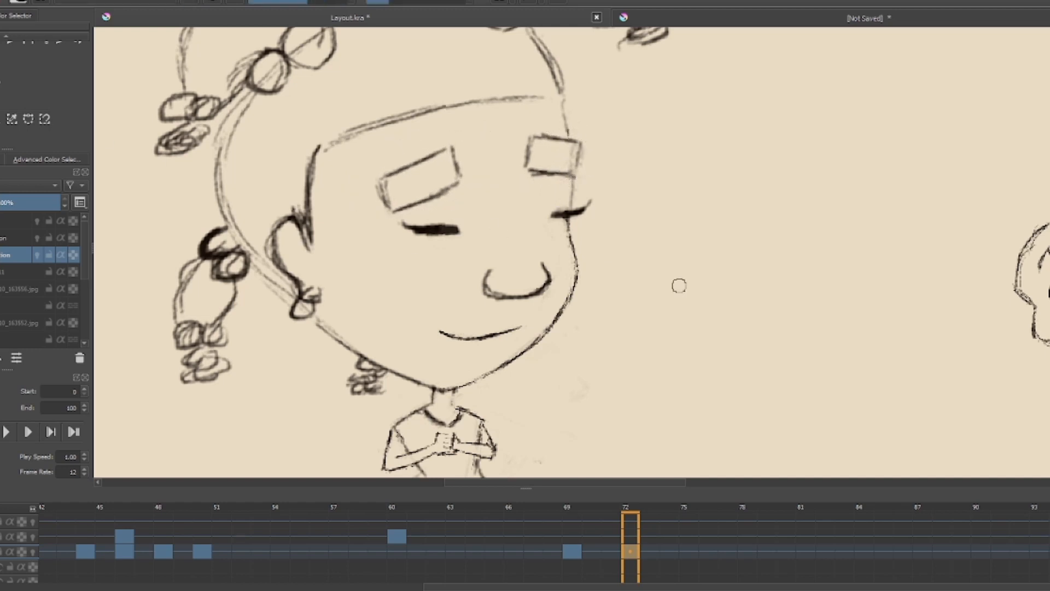
# Copy the open-eyed keyframe from frame 69 to after the girl's blink and space the keyframes at frames 71 and 73.
pyautogui.click(572, 551)
pyautogui.rightClick(573, 551)
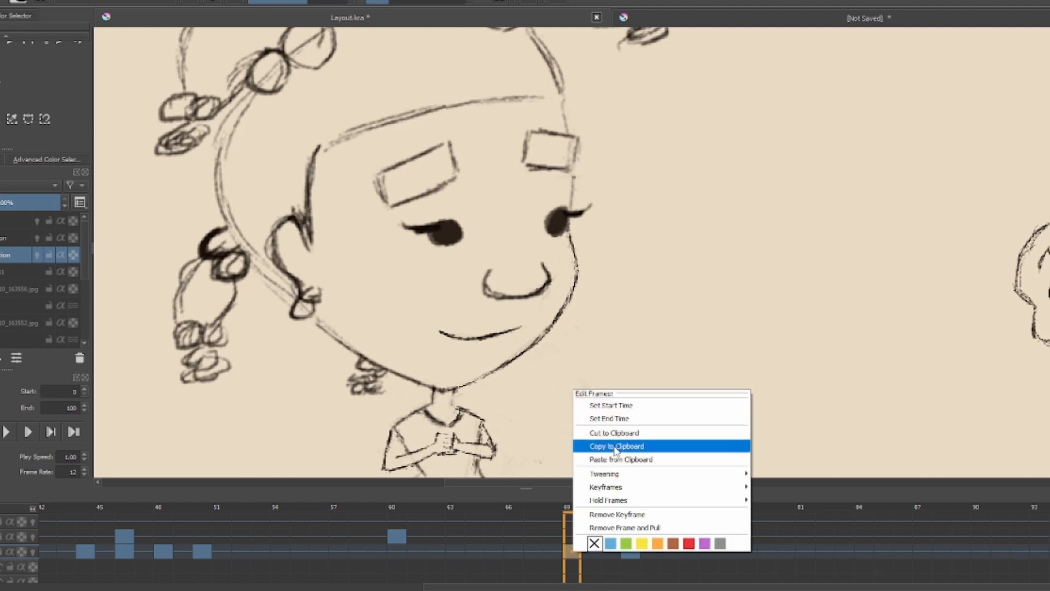
pyautogui.rightClick(668, 551)
pyautogui.click(716, 431)
pyautogui.moveTo(630, 551)
pyautogui.mouseDown()
pyautogui.moveTo(613, 551)
pyautogui.moveTo(649, 552)
pyautogui.mouseUp()
# Play back the girl's blink from frame 60 and scrub through the surrounding frames.
pyautogui.scroll(-3, 479, 184)
pyautogui.click(393, 511)
pyautogui.click(6, 432)
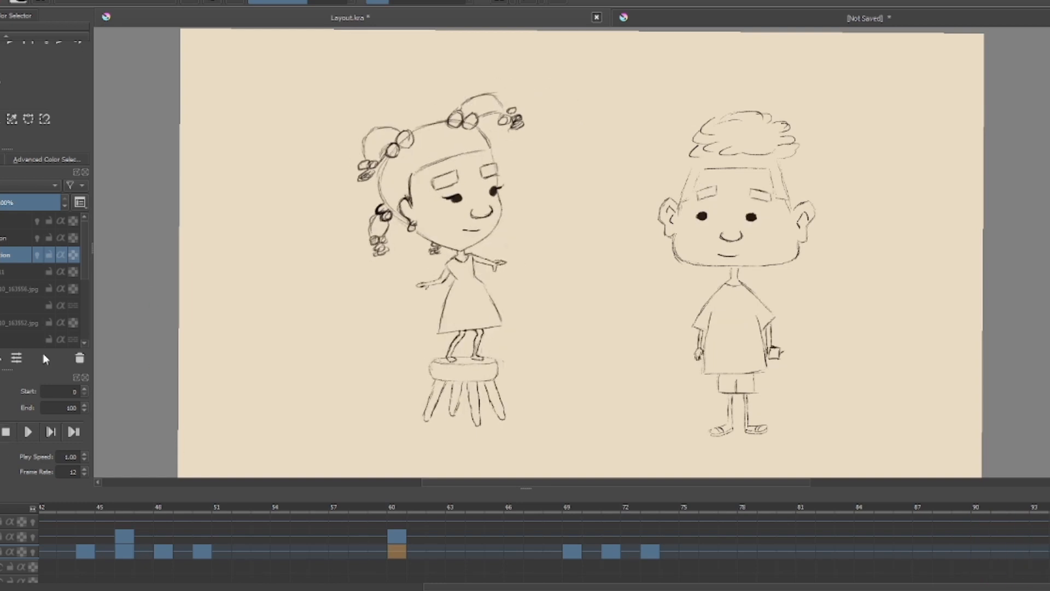
pyautogui.click(6, 431)
pyautogui.moveTo(609, 509)
pyautogui.mouseDown()
pyautogui.moveTo(731, 518)
pyautogui.moveTo(221, 507)
pyautogui.moveTo(435, 517)
pyautogui.moveTo(541, 508)
pyautogui.moveTo(512, 508)
pyautogui.mouseUp()
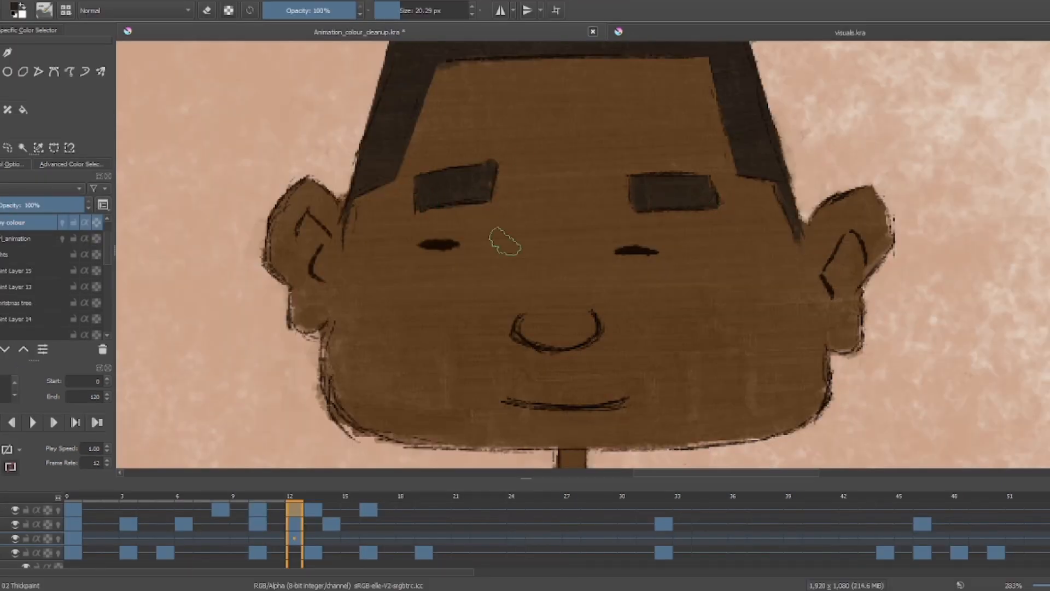
# Soften the boy's hair colour on frame 12 with the eraser at 27% opacity in the colour cleanup file.
pyautogui.press('1')
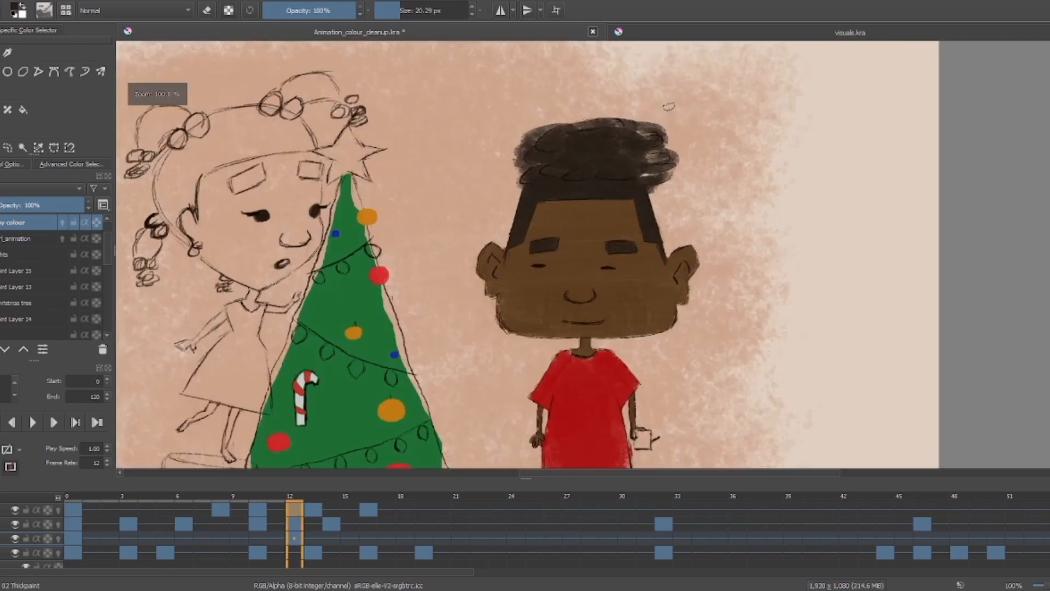
pyautogui.scroll(1, 669, 106)
pyautogui.press('e')
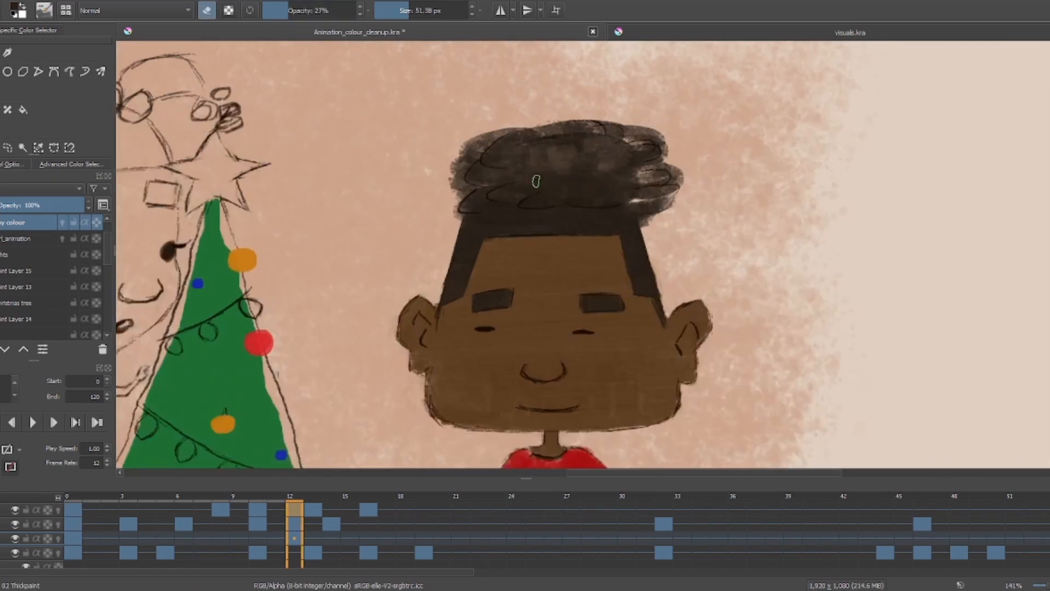
pyautogui.moveTo(536, 181)
pyautogui.mouseDown()
pyautogui.moveTo(655, 142)
pyautogui.moveTo(586, 134)
pyautogui.moveTo(470, 152)
pyautogui.moveTo(645, 194)
pyautogui.moveTo(496, 154)
pyautogui.mouseUp()
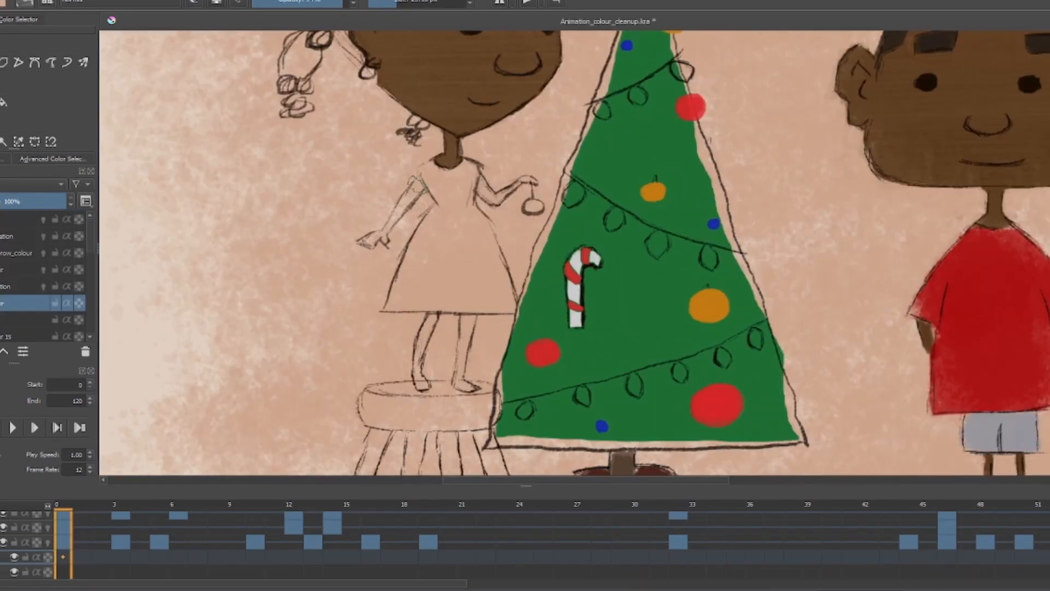
pyautogui.moveTo(414, 176); pyautogui.dragTo(385, 235)
pyautogui.hotkey('ctrl', 'z')
pyautogui.hotkey('alt', 'e')
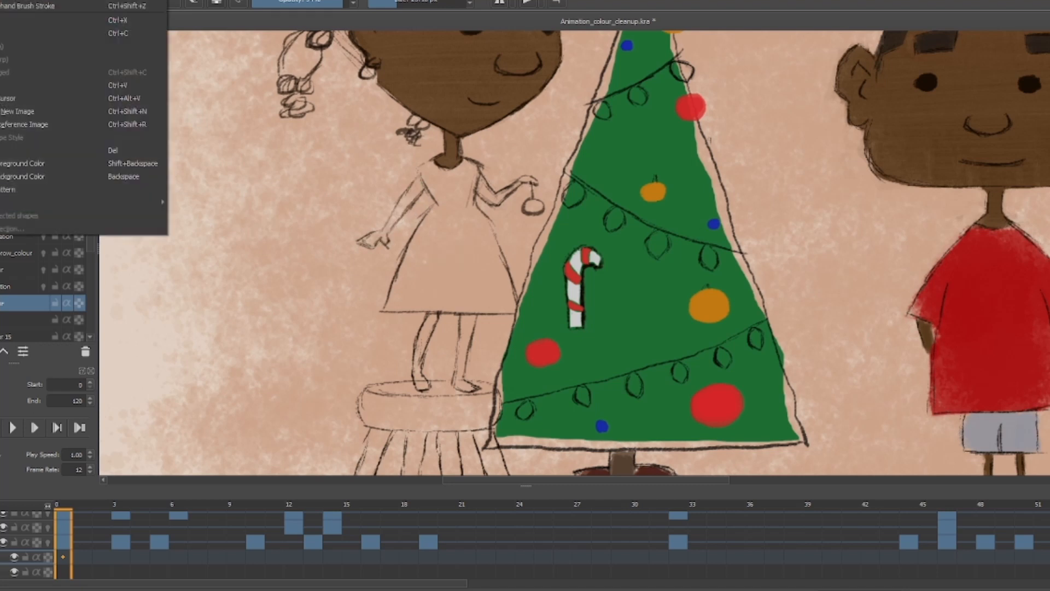
pyautogui.press('Escape')
pyautogui.hotkey('ctrl', 'z')
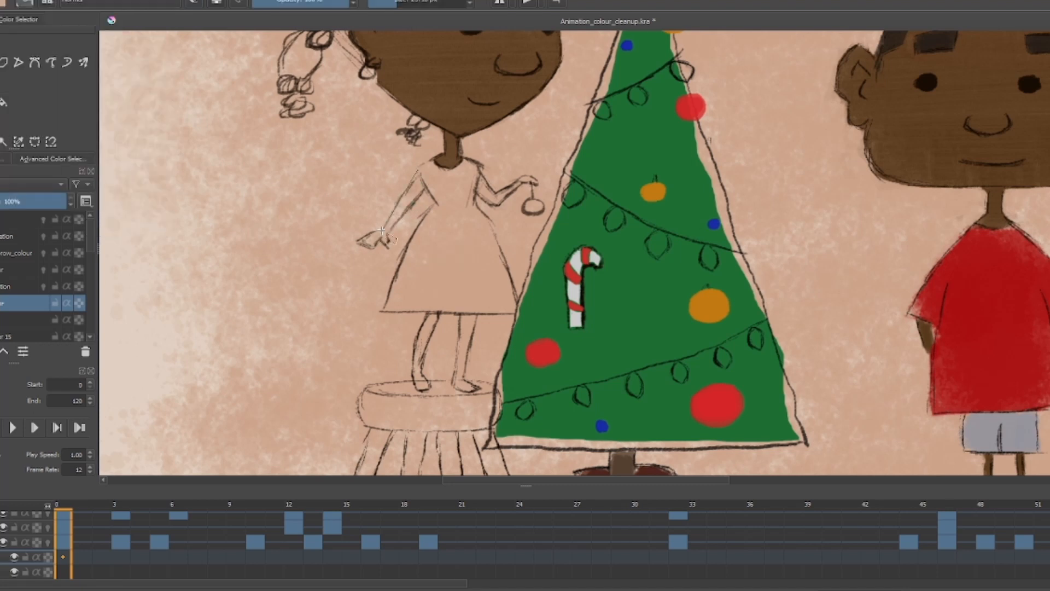
# Select both of the girl's arms along their outlines and paint them brown on frame 0.
pyautogui.moveTo(388, 236)
pyautogui.mouseDown()
pyautogui.moveTo(416, 167)
pyautogui.moveTo(491, 159)
pyautogui.mouseUp()
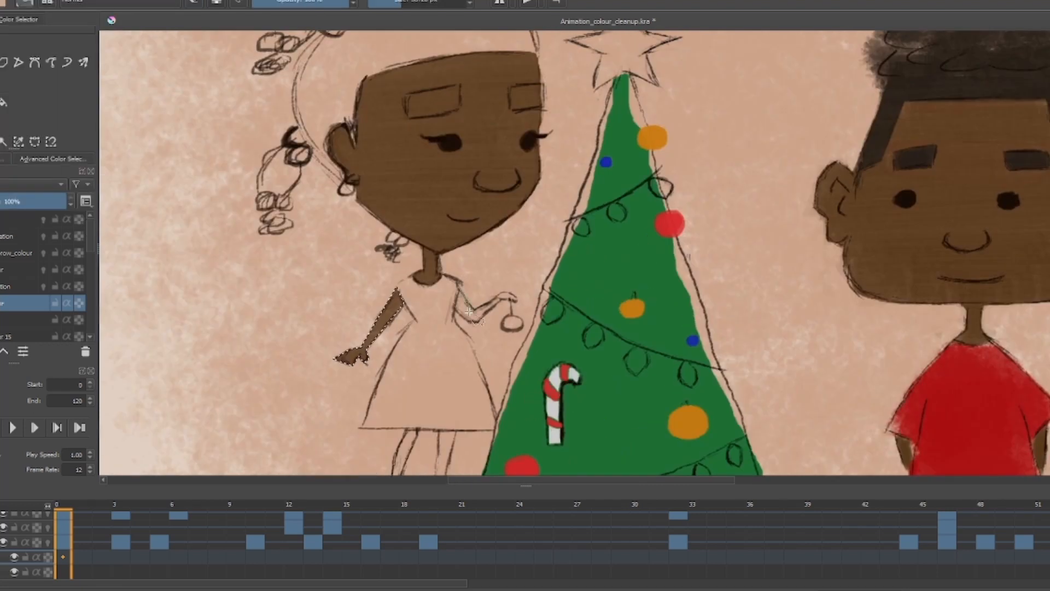
pyautogui.moveTo(517, 296)
pyautogui.mouseDown()
pyautogui.moveTo(452, 309)
pyautogui.moveTo(500, 298)
pyautogui.mouseUp()
pyautogui.scroll(3, 472, 343)
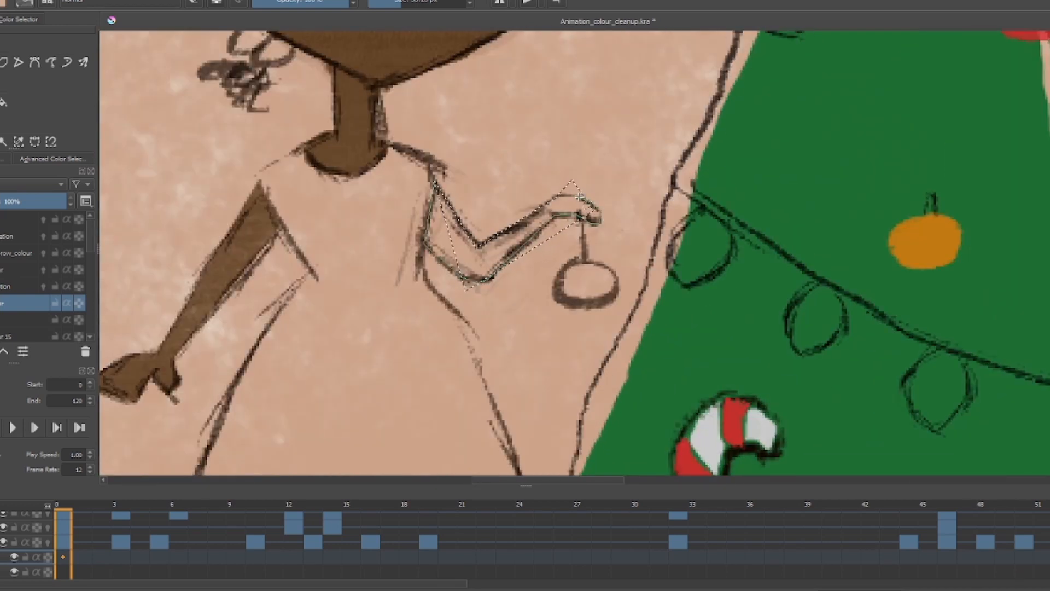
pyautogui.moveTo(440, 219)
pyautogui.mouseDown()
pyautogui.moveTo(565, 251)
pyautogui.moveTo(591, 211)
pyautogui.mouseUp()
pyautogui.scroll(-4, 494, 110)
pyautogui.scroll(3, 421, 135)
pyautogui.hotkey('ctrl', 'shift', 'a')
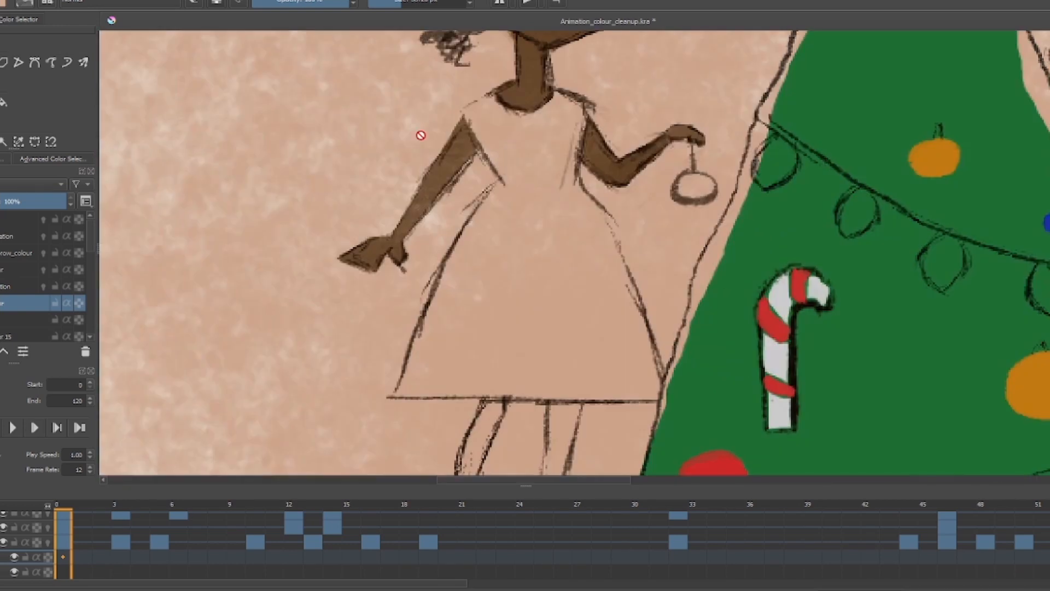
pyautogui.moveTo(406, 219); pyautogui.dragTo(452, 166)
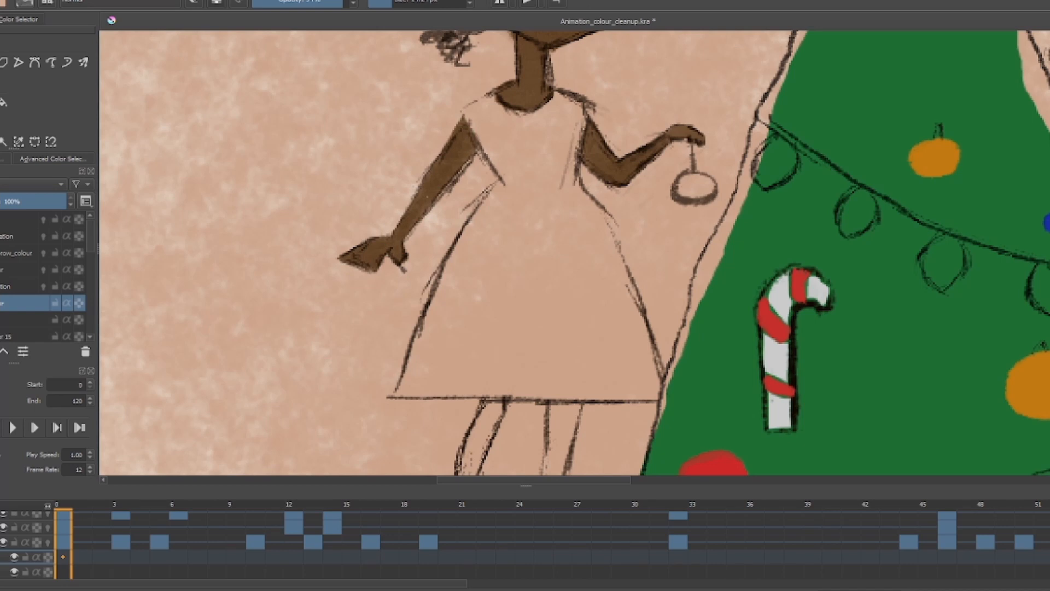
# Add a blank keyframe at frame 0 on the girl's colour layer and run the playback.
pyautogui.rightClick(63, 557)
pyautogui.click(83, 509)
pyautogui.click(12, 428)
pyautogui.click(12, 428)
pyautogui.scroll(-1, 438, 328)
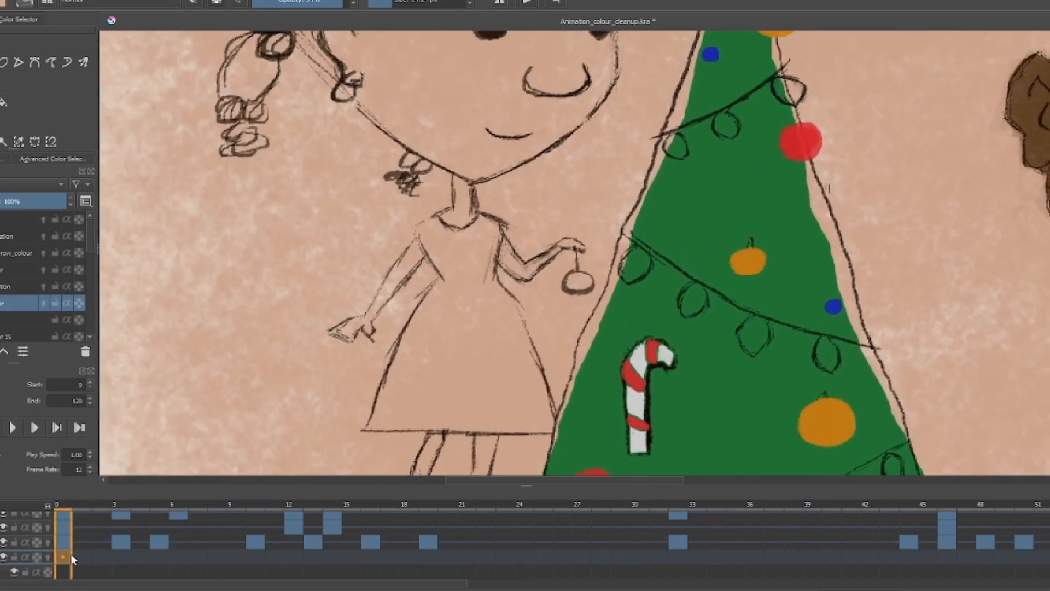
# Check the keyframe options of the girl's colour layer and compare the drawing on frames 0 and 2.
pyautogui.rightClick(69, 554)
pyautogui.scroll(-2, 435, 326)
pyautogui.click(77, 558)
pyautogui.rightClick(82, 559)
pyautogui.click(63, 558)
pyautogui.rightClick(63, 559)
pyautogui.click(101, 558)
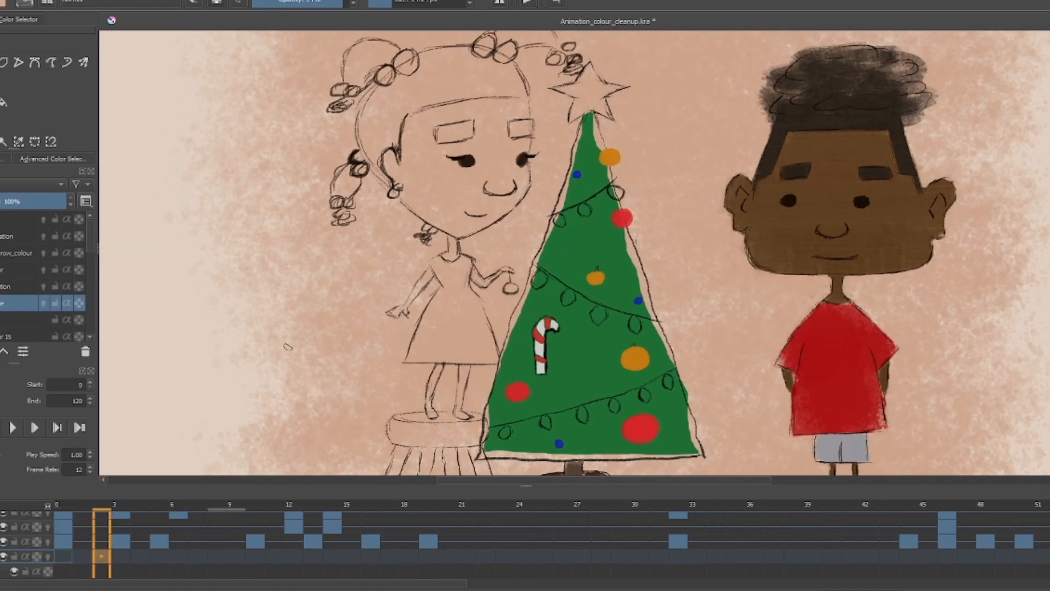
pyautogui.click(64, 558)
pyautogui.click(102, 558)
pyautogui.moveTo(311, 291)
pyautogui.mouseDown()
pyautogui.moveTo(353, 286)
pyautogui.moveTo(342, 293)
pyautogui.mouseUp()
pyautogui.press('e')
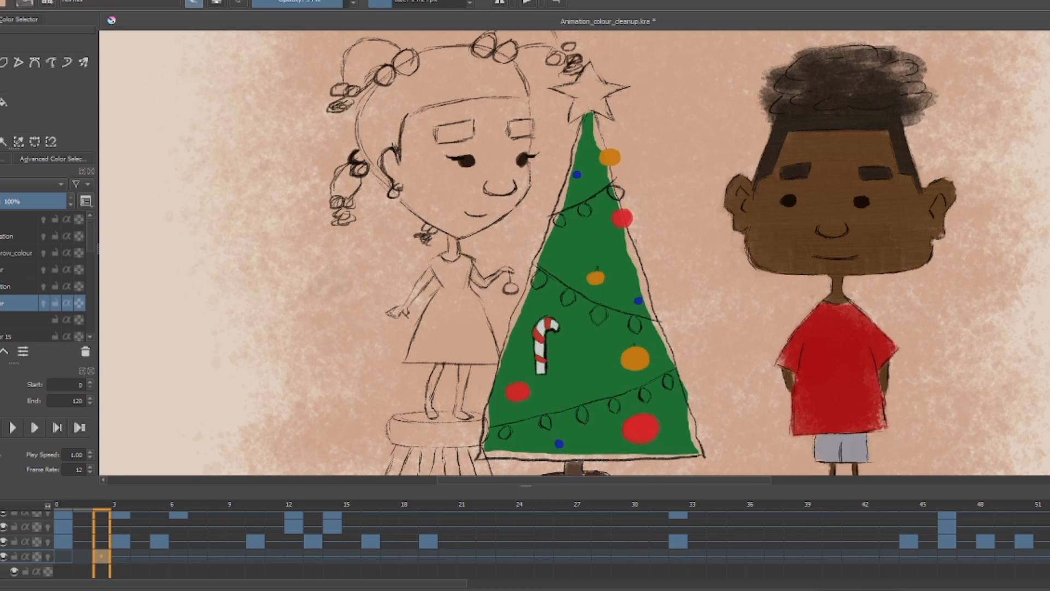
# Select the girl's face and neck along their outlines on frame 0, paint them brown and clear the selection.
pyautogui.click(65, 557)
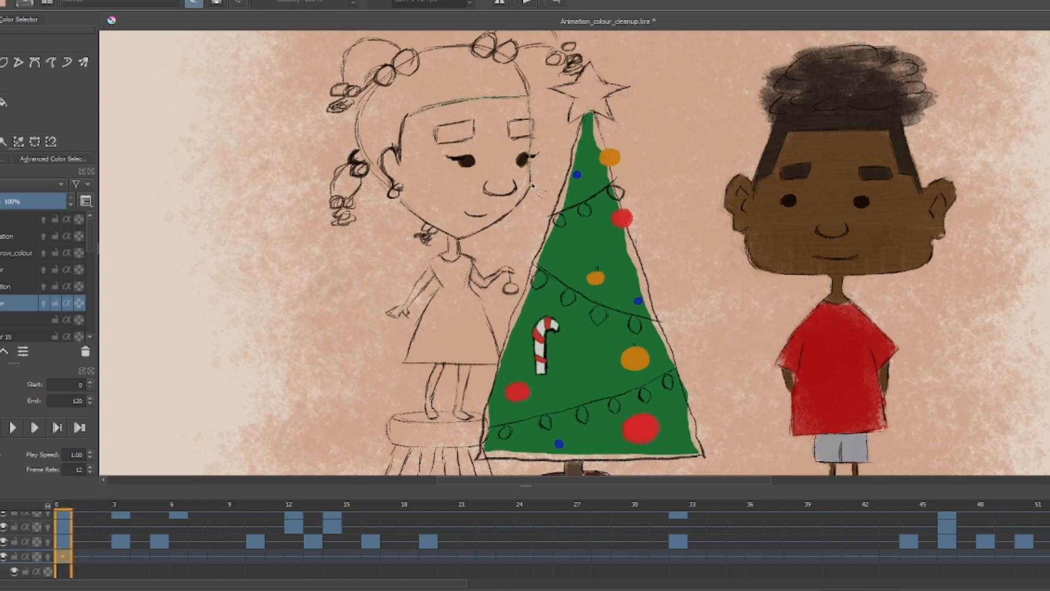
pyautogui.press('b')
pyautogui.press('e')
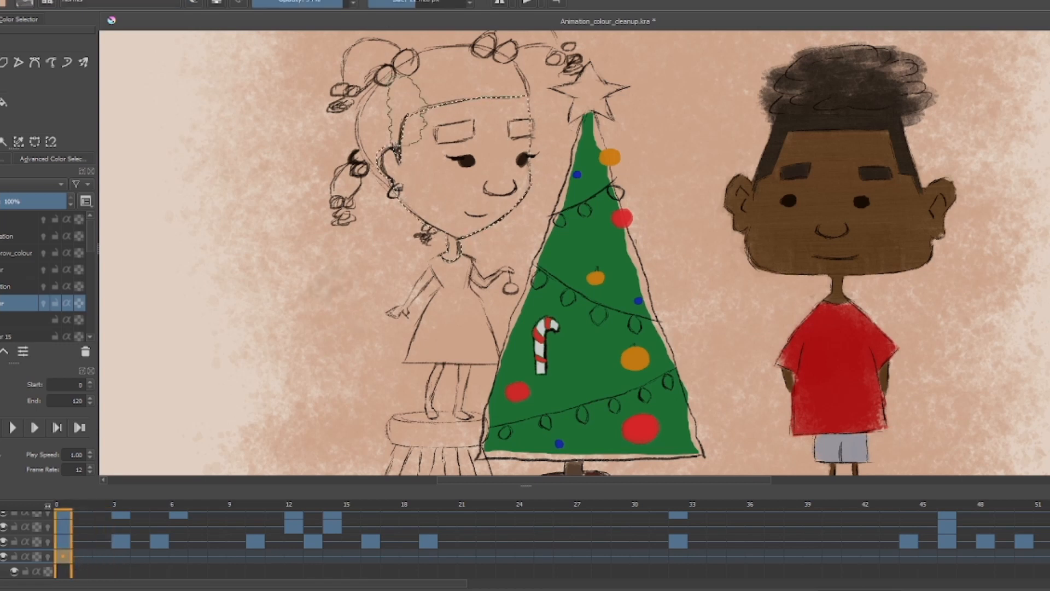
pyautogui.moveTo(418, 120); pyautogui.dragTo(390, 168)
pyautogui.hotkey('ctrl', 'shift', 'a')
pyautogui.scroll(2, 542, 86)
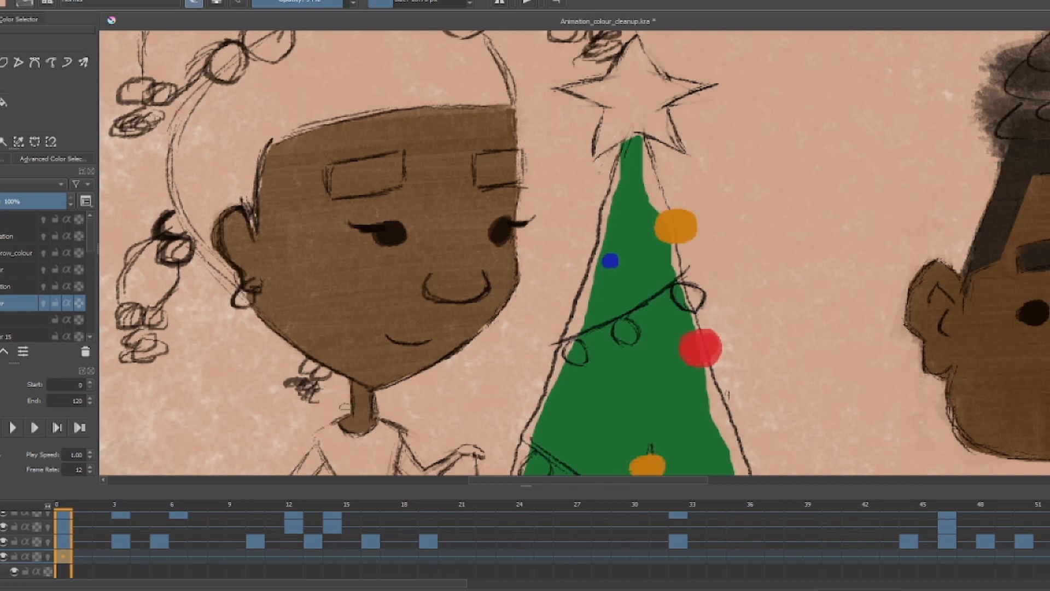
# Clean up the edge of the girl's face, then shade her cheek with a much larger brush.
pyautogui.moveTo(481, 352); pyautogui.dragTo(462, 298)
pyautogui.scroll(-1, 462, 297)
pyautogui.press(']')
pyautogui.press(']')
pyautogui.press(']')
pyautogui.press(']')
pyautogui.press(']')
pyautogui.press(']')
pyautogui.press(']')
pyautogui.press(']')
pyautogui.press('e')
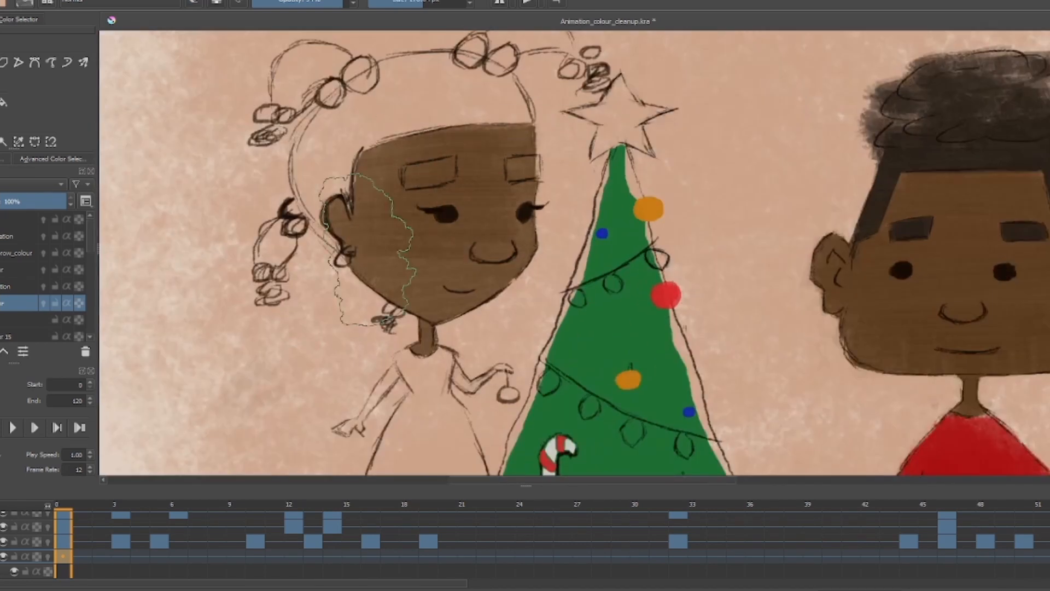
pyautogui.moveTo(367, 250); pyautogui.dragTo(450, 254)
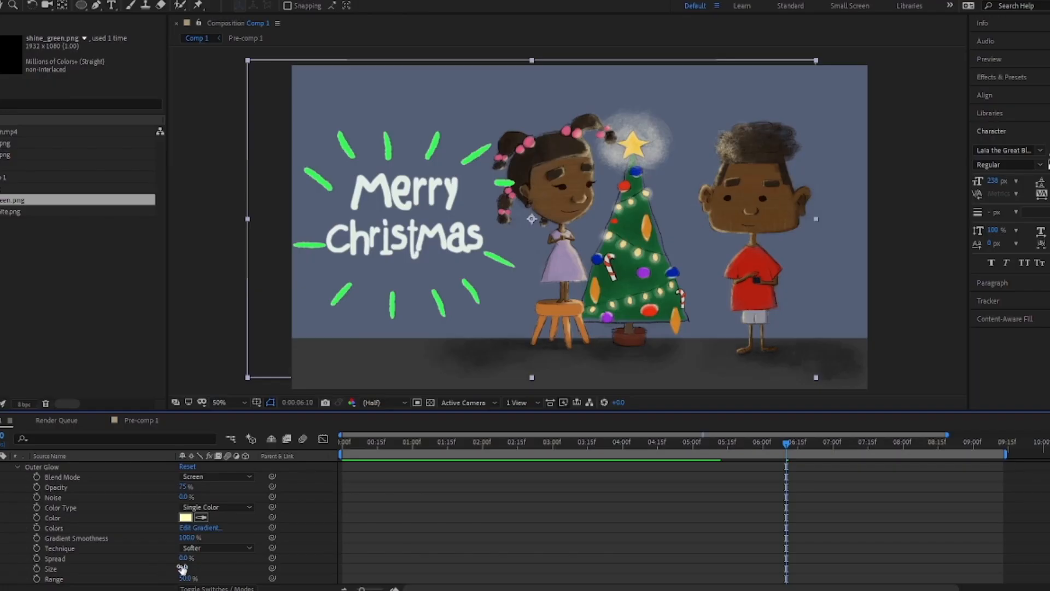
# Switch to After Effects and give shine_green.png a white outer glow with a larger size and 1% spread.
pyautogui.moveTo(184, 568)
pyautogui.mouseDown()
pyautogui.moveTo(199, 553)
pyautogui.moveTo(184, 558)
pyautogui.moveTo(196, 568)
pyautogui.mouseUp()
pyautogui.click(185, 518)
pyautogui.click(1, 2)
pyautogui.click(226, 5)
pyautogui.moveTo(187, 578)
pyautogui.mouseDown()
pyautogui.moveTo(223, 578)
pyautogui.moveTo(200, 580)
pyautogui.mouseUp()
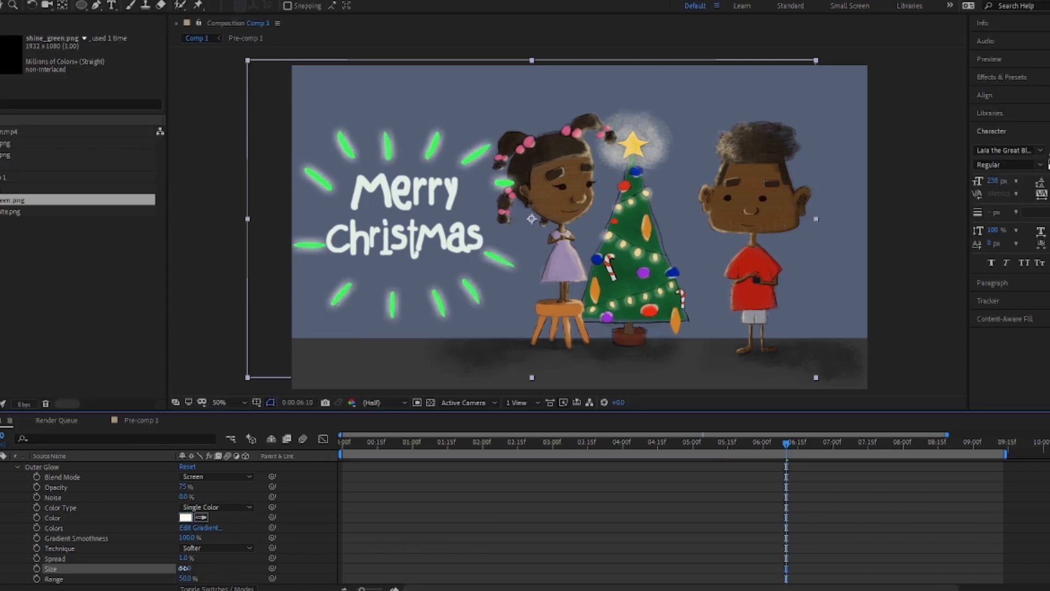
# Set shine_green.png to 80% opacity, scale it to 86.7% and position it at 730, 512 around the greeting.
pyautogui.scroll(3, 70, 523)
pyautogui.click(6, 538)
pyautogui.moveTo(183, 529)
pyautogui.mouseDown()
pyautogui.moveTo(145, 530)
pyautogui.moveTo(172, 529)
pyautogui.mouseUp()
pyautogui.moveTo(816, 63); pyautogui.dragTo(783, 80)
pyautogui.moveTo(470, 169); pyautogui.dragTo(449, 170)
pyautogui.click(69, 466)
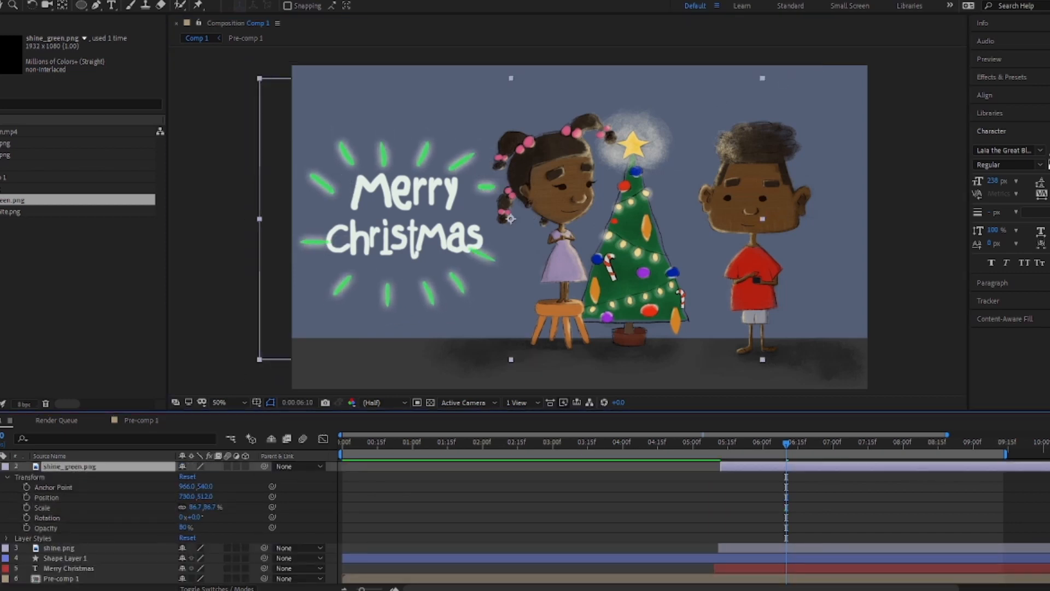
# Return to the start of the composition and preview the animation.
pyautogui.click(0, 467)
pyautogui.moveTo(776, 450)
pyautogui.mouseDown()
pyautogui.moveTo(735, 453)
pyautogui.moveTo(775, 454)
pyautogui.mouseUp()
pyautogui.moveTo(861, 446); pyautogui.dragTo(329, 441)
pyautogui.press('space')
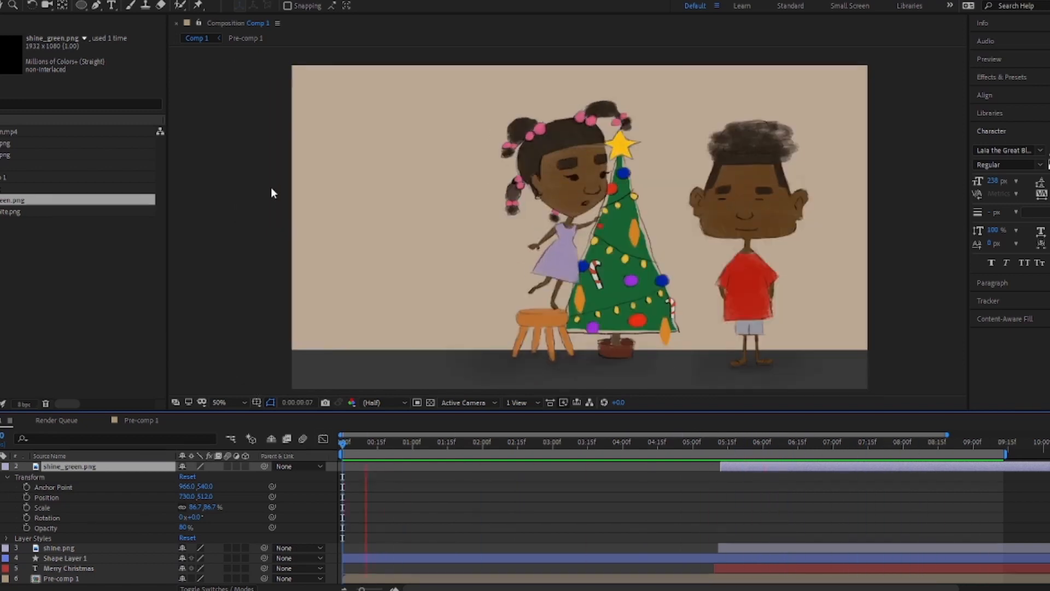
# Shift opacity keyframes of shine.png later in time to retime its flashing, and preview the result.
pyautogui.moveTo(731, 445); pyautogui.dragTo(835, 452)
pyautogui.click(1, 466)
pyautogui.click(66, 486)
pyautogui.click(1, 487)
pyautogui.moveTo(846, 557); pyautogui.dragTo(825, 539)
pyautogui.moveTo(830, 550); pyautogui.dragTo(928, 547)
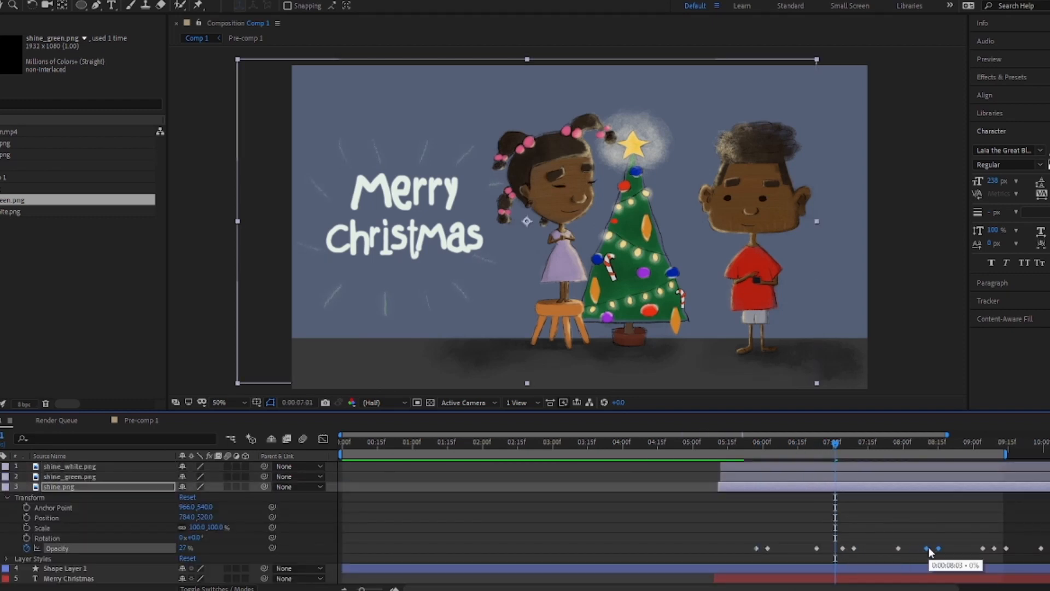
pyautogui.moveTo(1000, 548); pyautogui.dragTo(1013, 548)
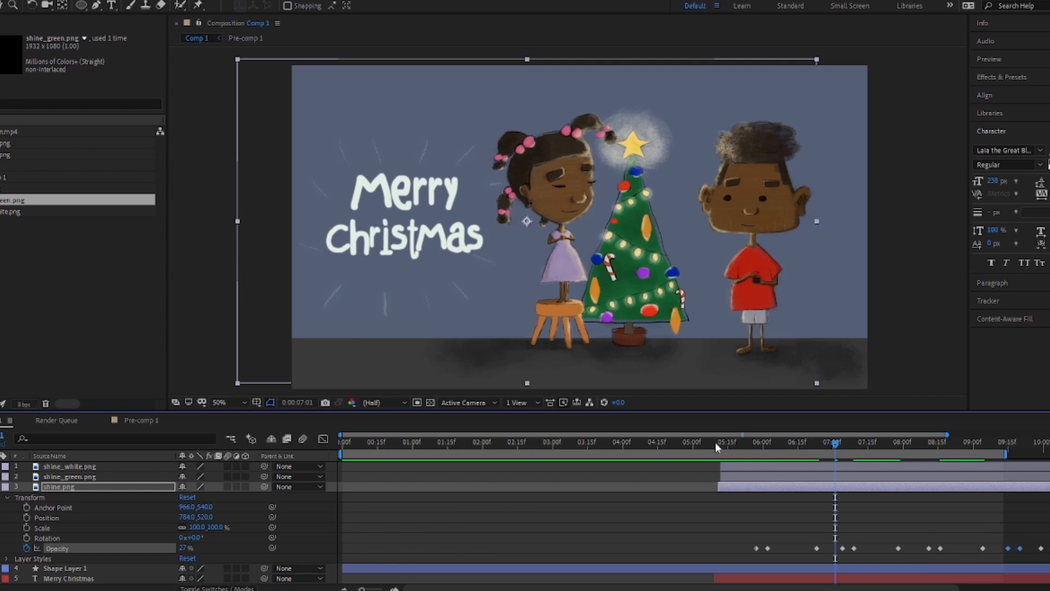
pyautogui.press('space')
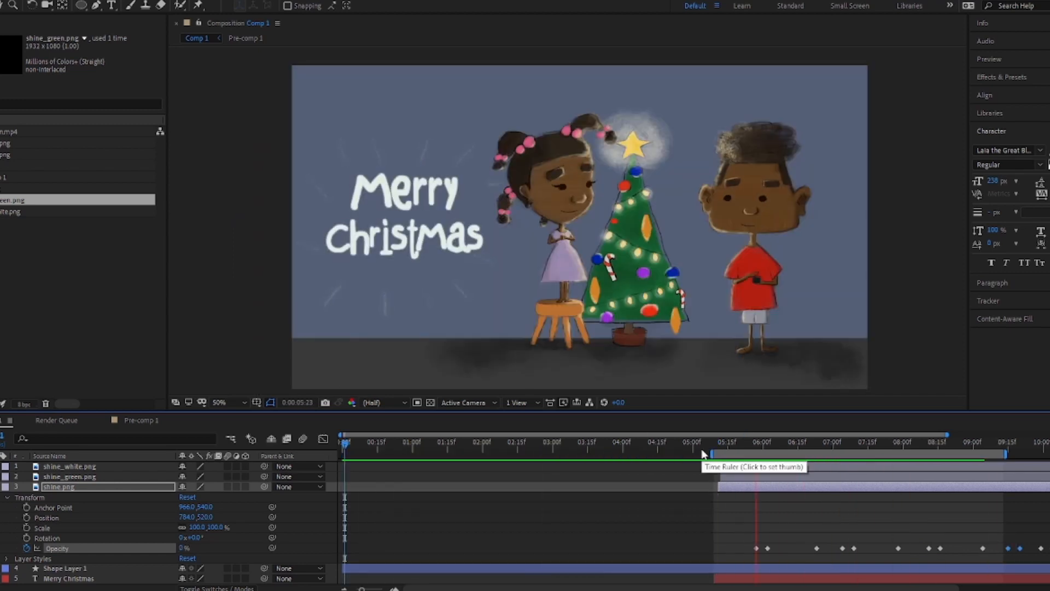
pyautogui.click(891, 445)
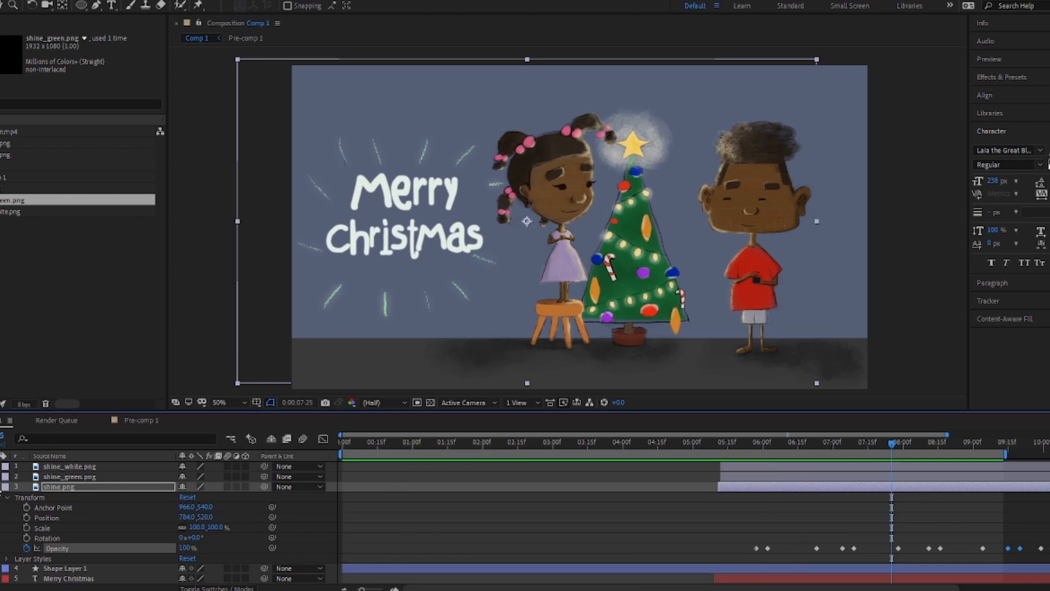
# Add a new shape layer above all other layers in the composition.
pyautogui.click(0, 488)
pyautogui.click(46, 0)
pyautogui.moveTo(60, 8)
pyautogui.click(262, 71)
# Draw a rectangle covering the whole frame on the new shape layer, filled with green 6BB15A.
pyautogui.moveTo(82, 6); pyautogui.dragTo(123, 17)
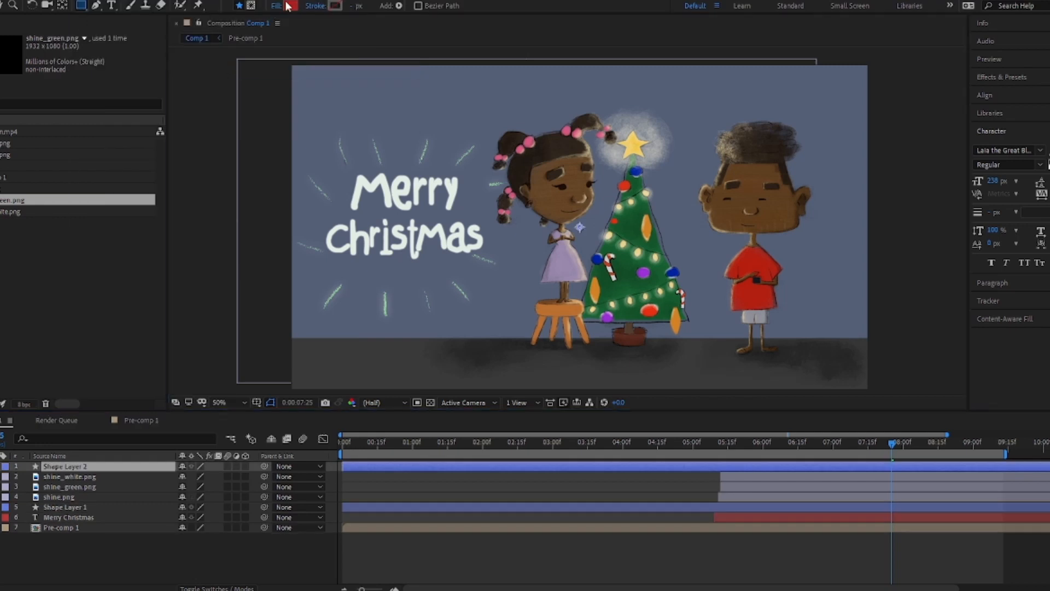
pyautogui.click(287, 6)
pyautogui.click(133, 110)
pyautogui.click(40, 49)
pyautogui.click(227, 5)
pyautogui.moveTo(285, 61)
pyautogui.mouseDown()
pyautogui.moveTo(401, 141)
pyautogui.moveTo(901, 405)
pyautogui.mouseUp()
# Try several blending modes on the shape layer, settle on Overlay and lower its opacity to 23%.
pyautogui.click(0, 589)
pyautogui.click(294, 466)
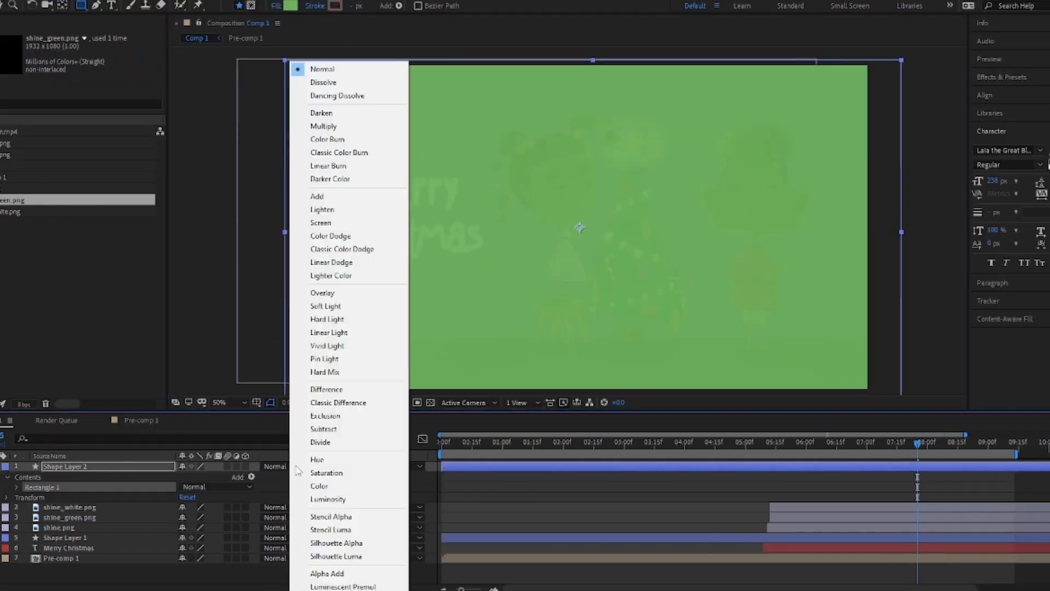
pyautogui.click(341, 127)
pyautogui.click(300, 469)
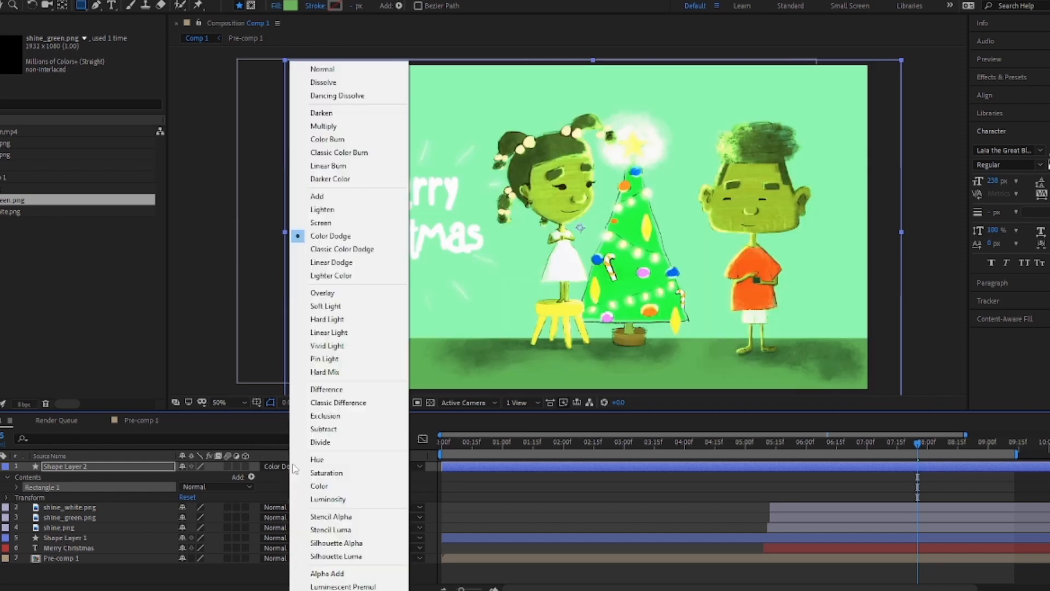
pyautogui.click(323, 293)
pyautogui.click(7, 498)
pyautogui.moveTo(184, 548); pyautogui.dragTo(136, 546)
# Change the rectangle's fill to a dark reddish brown and scrub through the composition to 7:05 to check the tint.
pyautogui.moveTo(448, 442); pyautogui.dragTo(502, 442)
pyautogui.click(80, 467)
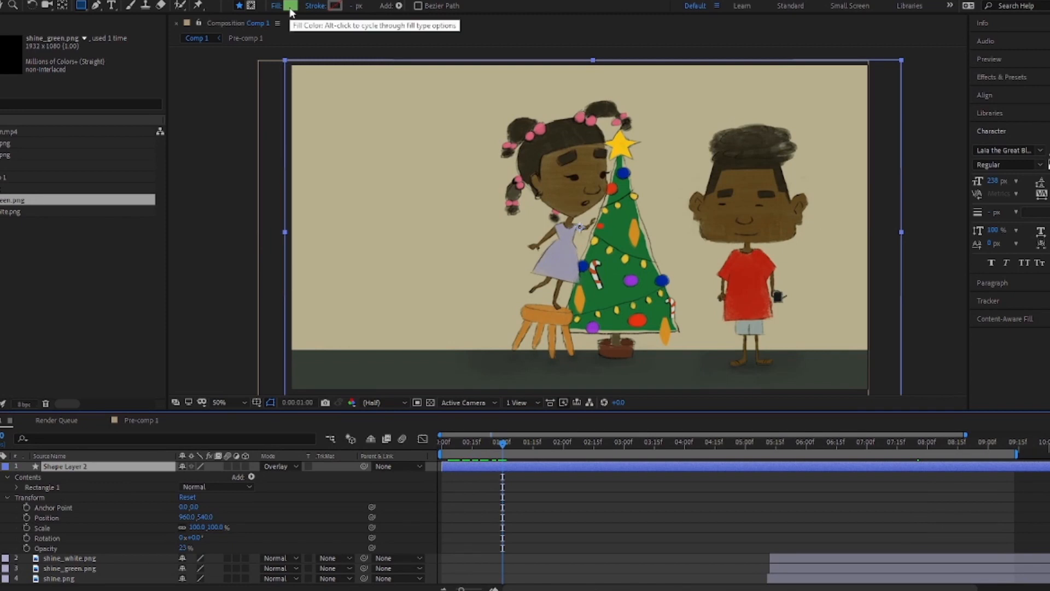
pyautogui.click(16, 487)
pyautogui.click(27, 517)
pyautogui.click(186, 547)
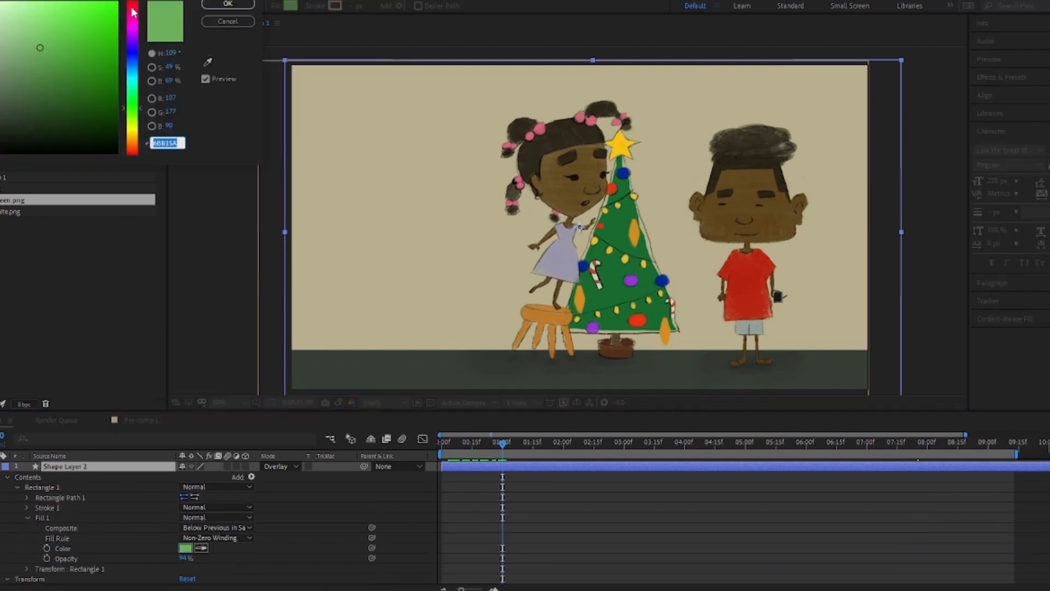
pyautogui.click(135, 152)
pyautogui.click(60, 83)
pyautogui.click(229, 4)
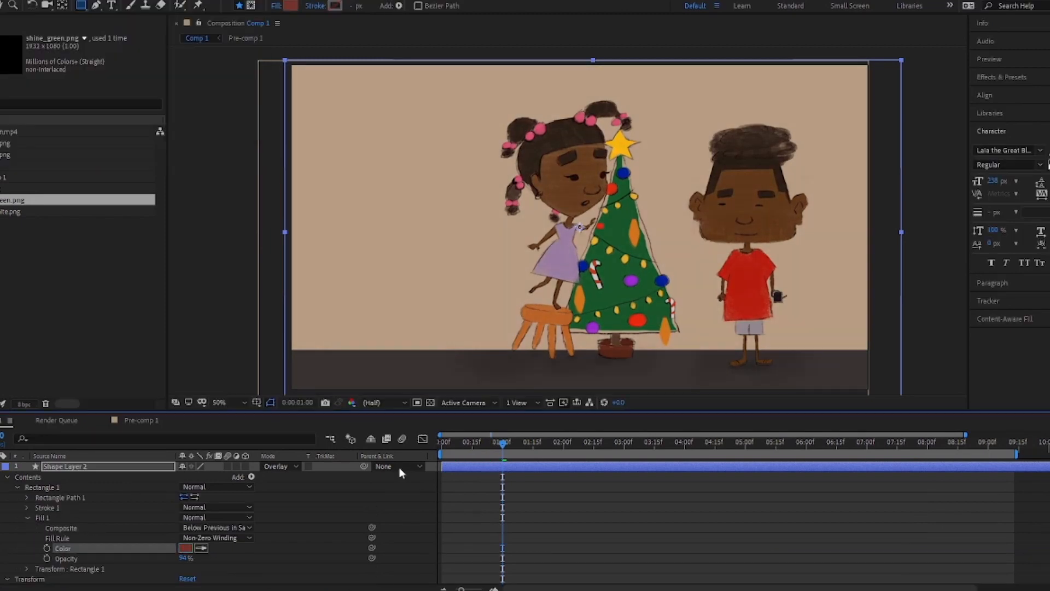
pyautogui.moveTo(445, 443); pyautogui.dragTo(875, 442)
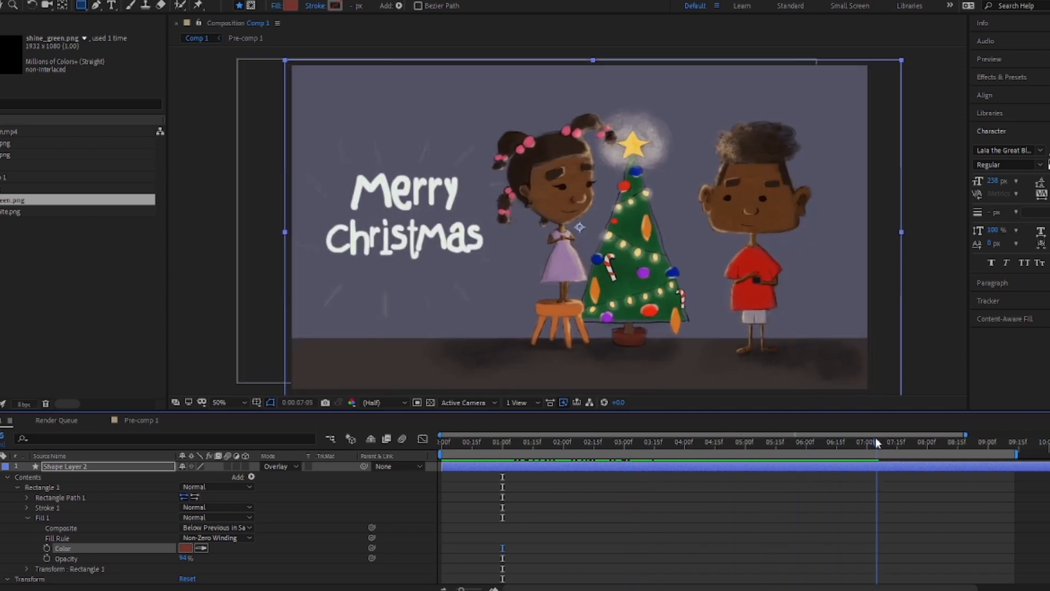